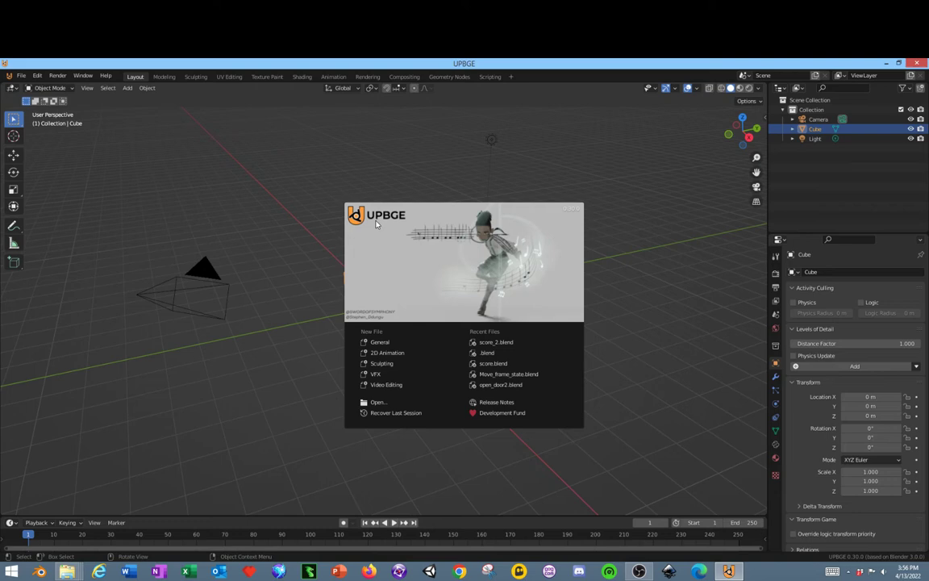
Step: Add a second cube to the scene and move it along Y to about 4.29 m
left_click(621, 458)
middle_click_drag(571, 300, 529, 305)
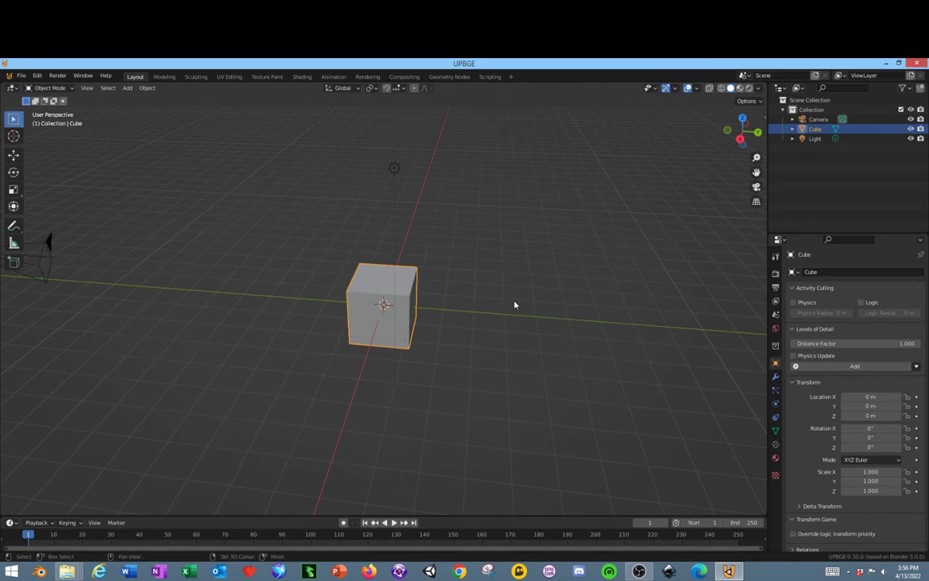
key("shift+a")
mouse_move(507, 307)
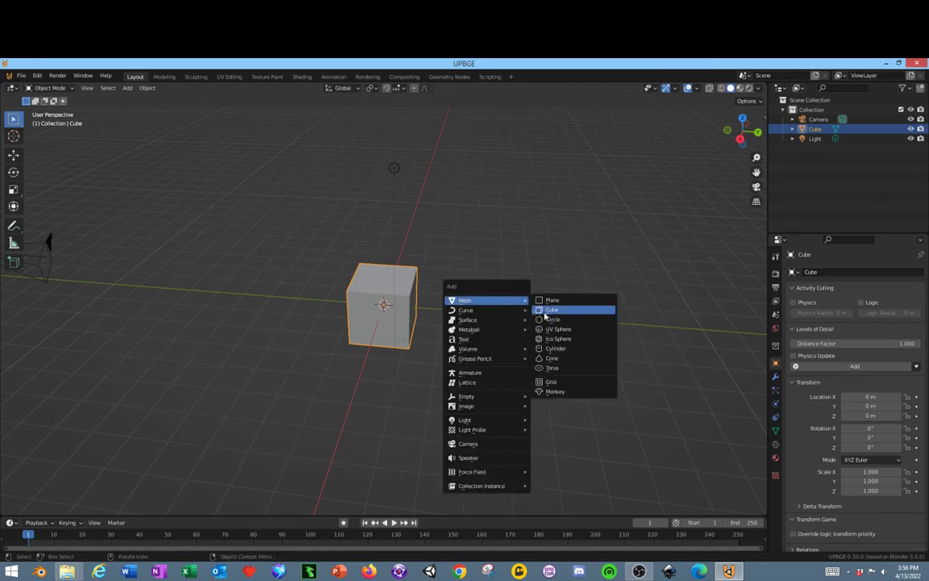
left_click(548, 310)
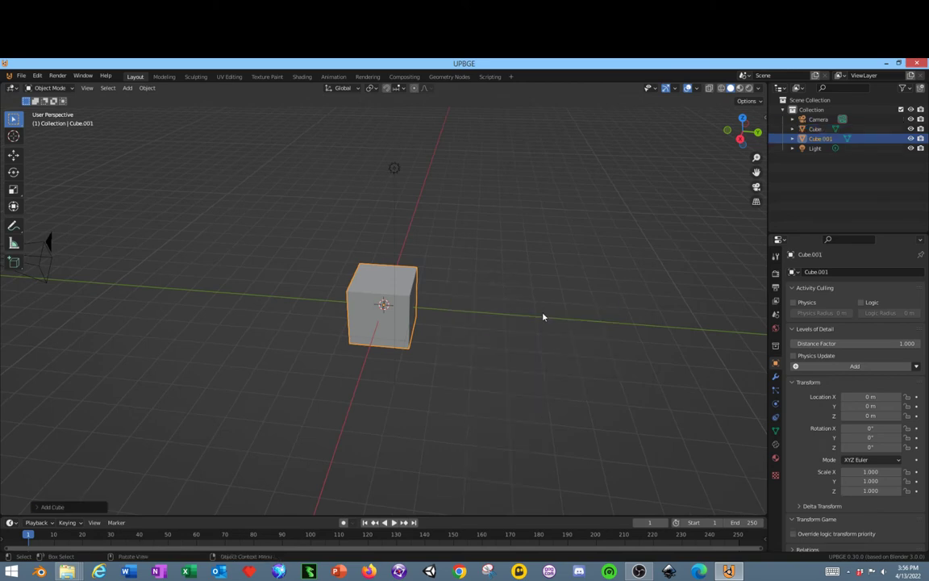
left_click(13, 153)
left_click_drag(420, 309, 555, 315)
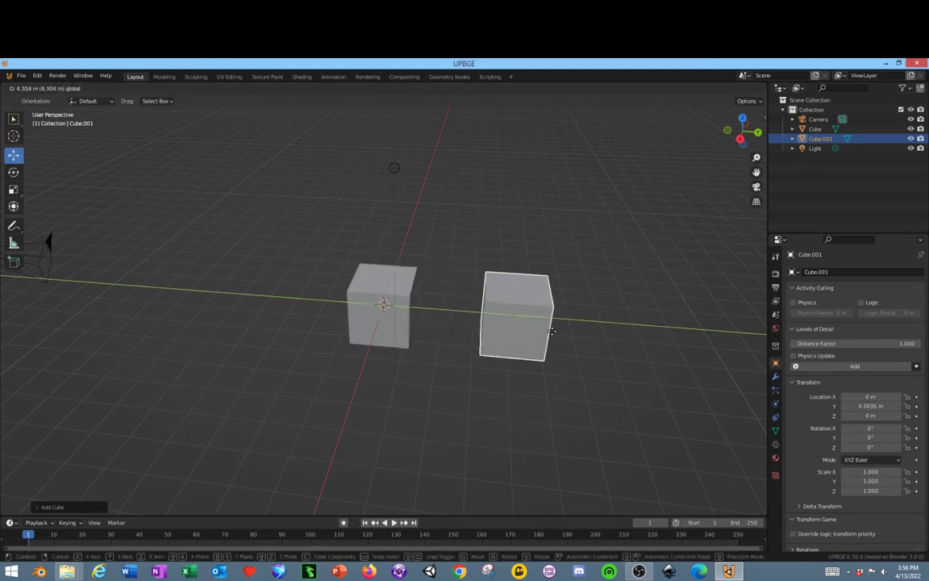
Step: Move the original cube along Y to about -4.25 m, and raise both cubes 1 m along Z with snapping enabled
left_click(415, 312)
left_click_drag(421, 313, 301, 296)
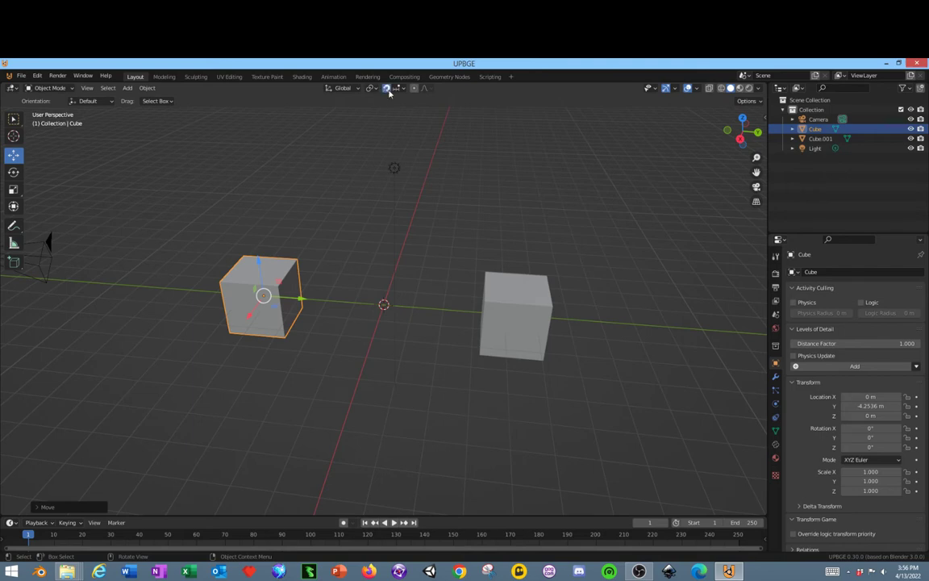
left_click(508, 325, "shift")
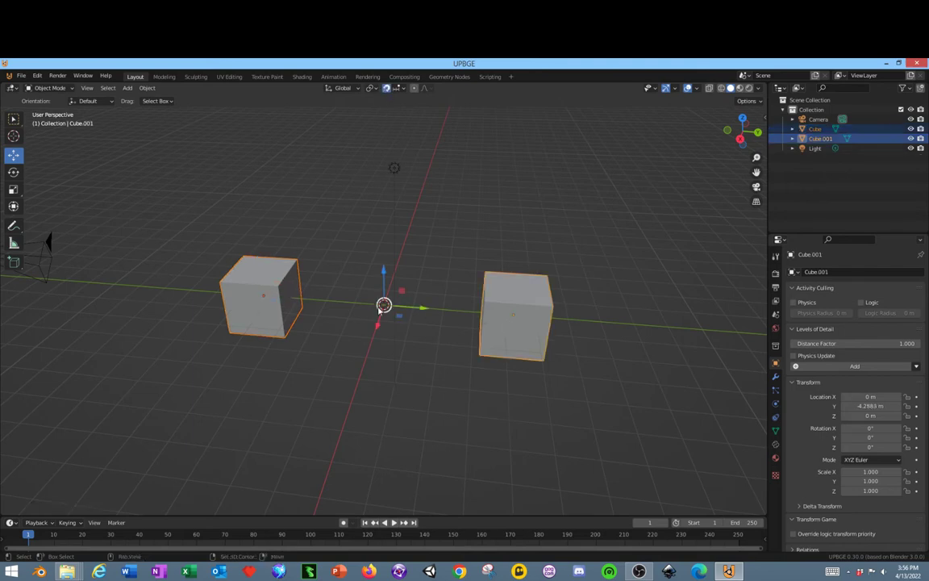
left_click_drag(383, 280, 384, 251)
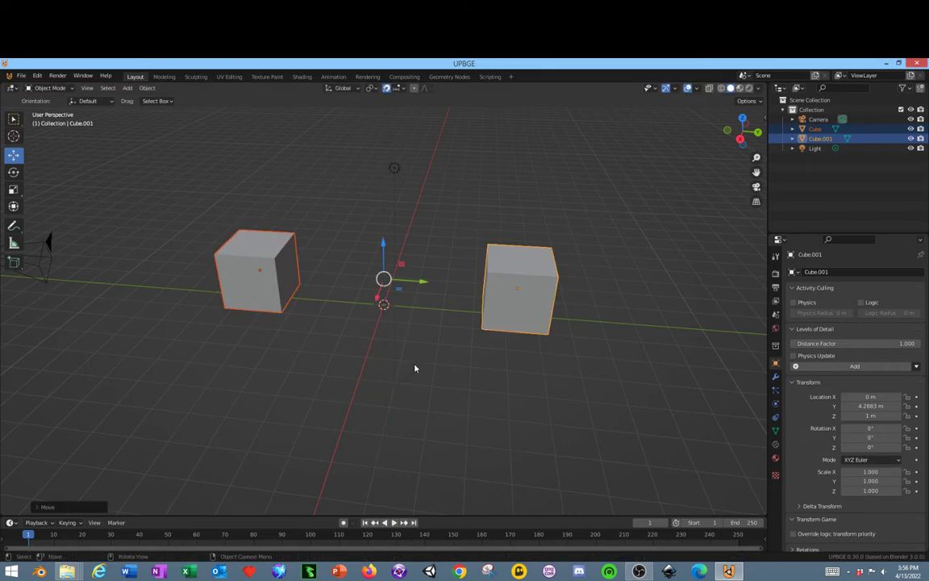
Step: Add a plane at the origin and scale it up into a large floor extending well beyond both cubes
mouse_move(414, 366)
middle_mouse_down()
mouse_move(435, 361)
mouse_move(409, 365)
middle_mouse_up()
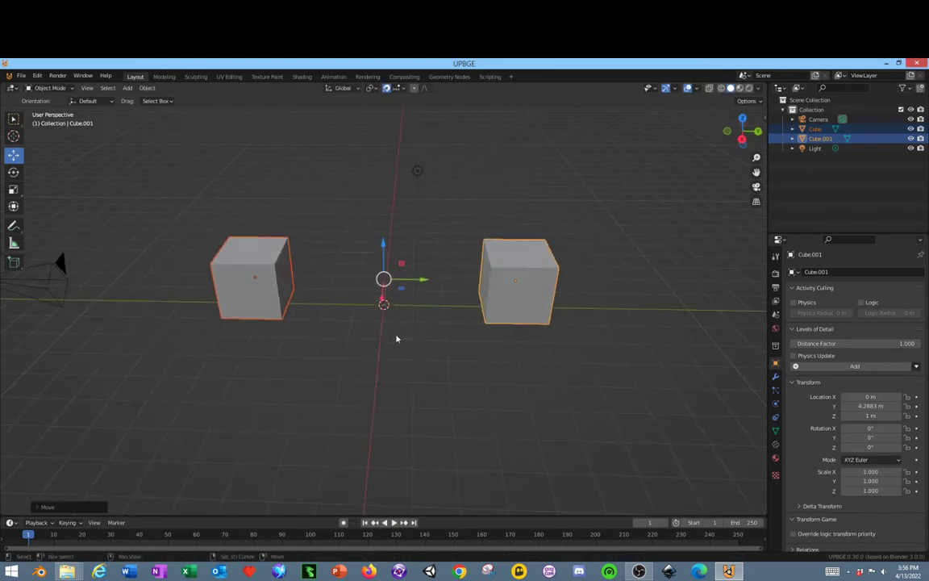
key("shift+a")
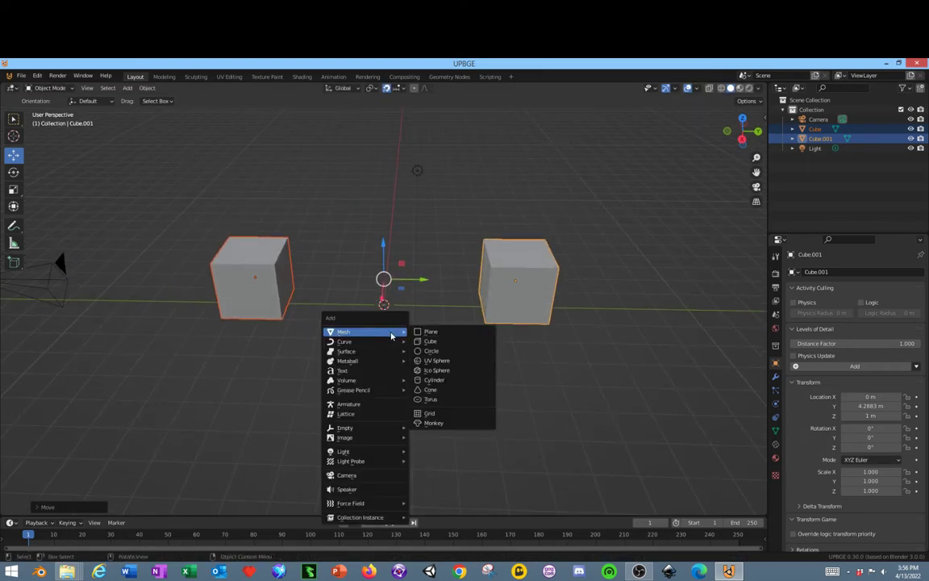
left_click(425, 332)
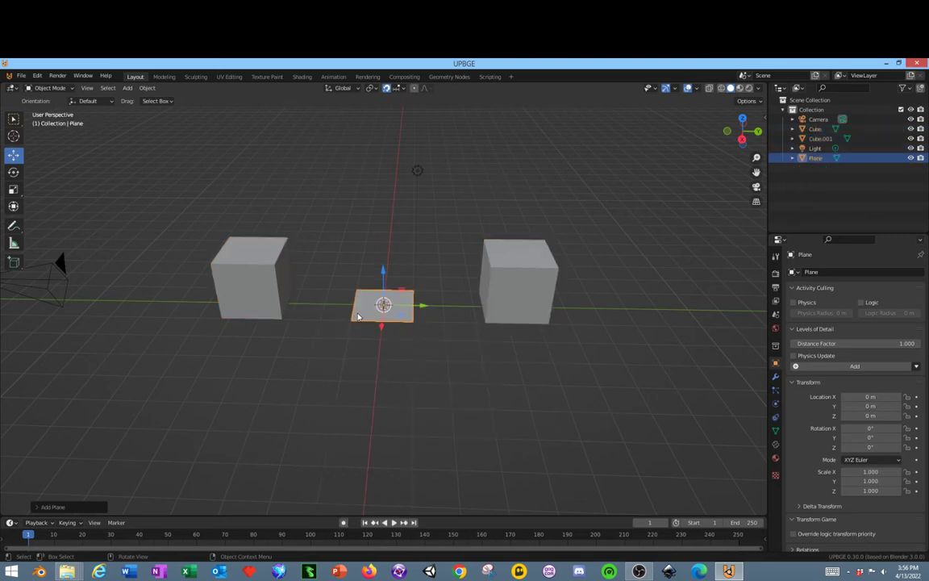
key("s")
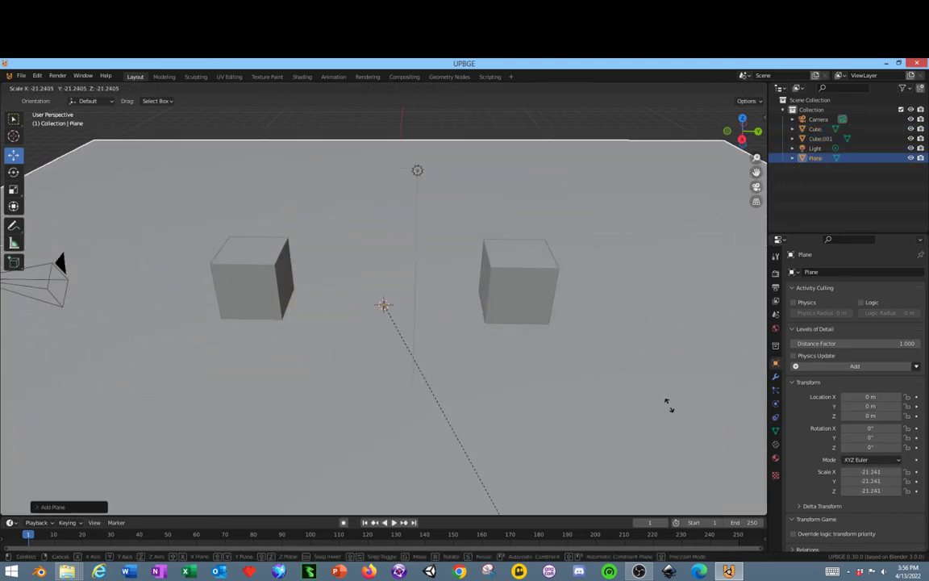
left_click(684, 452)
Step: Switch the viewport shading to Rendered and check the two cubes on the floor
middle_click_drag(684, 452, 541, 278)
scroll(531, 319, "up", 3)
left_click(541, 278)
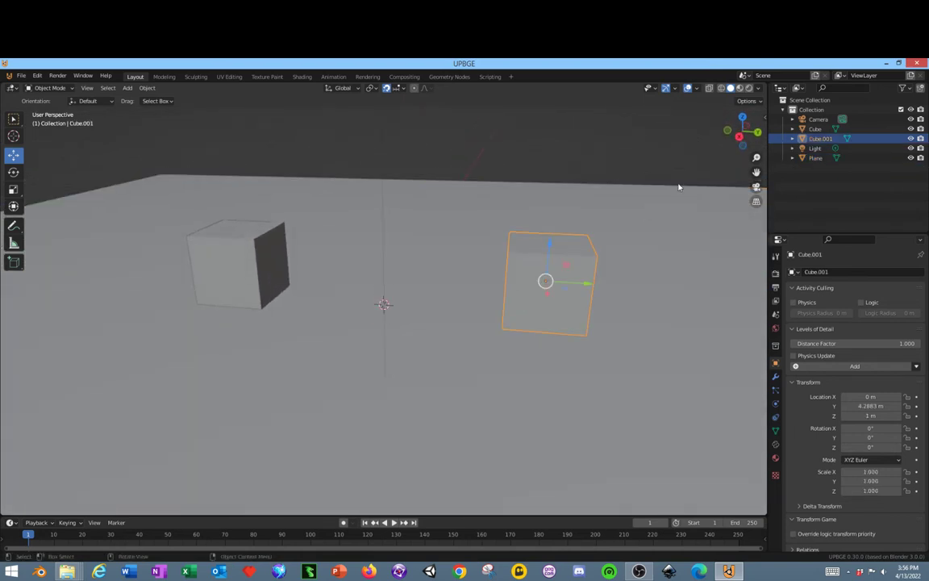
left_click(748, 88)
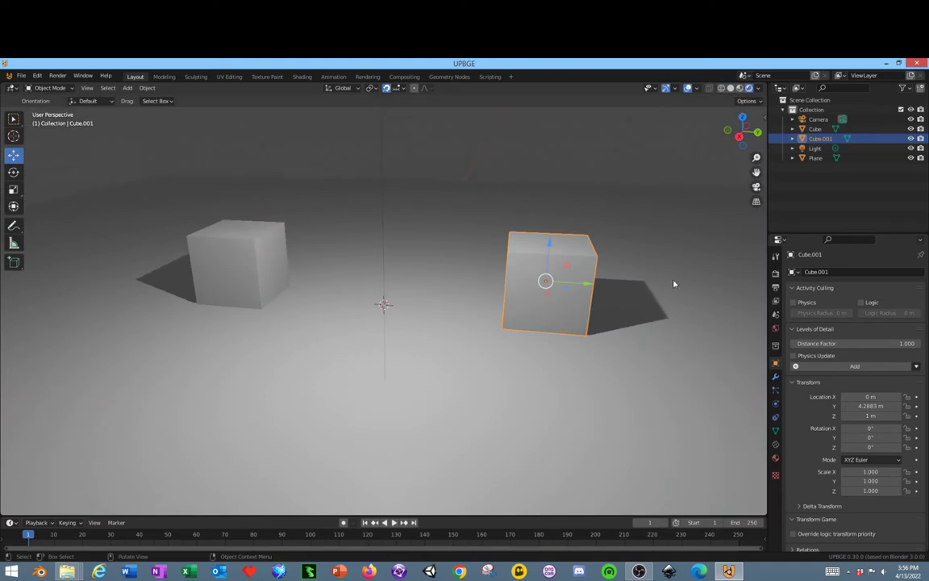
left_click(490, 255)
left_click(269, 253)
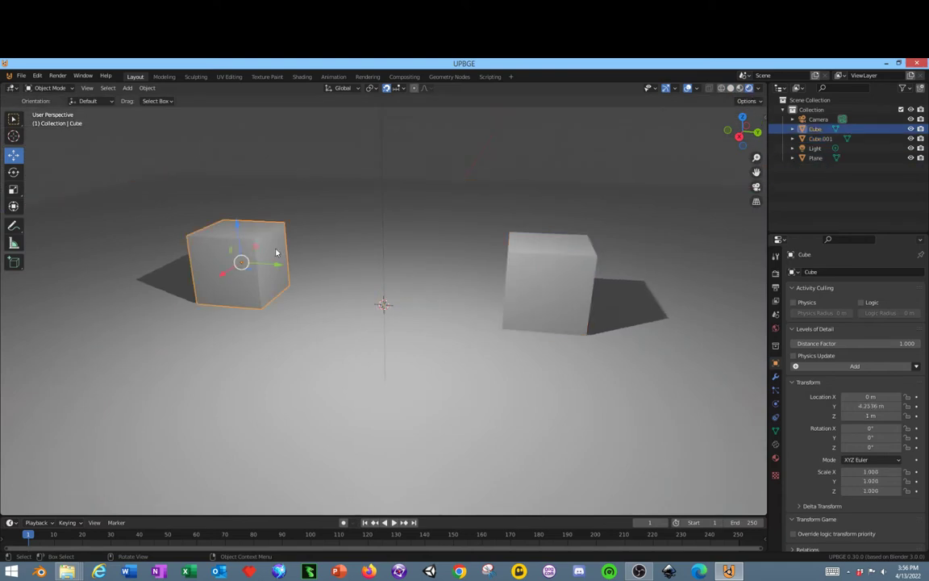
Step: Give the floor plane a new material with a light brown base color
left_click(374, 237)
left_click(776, 458)
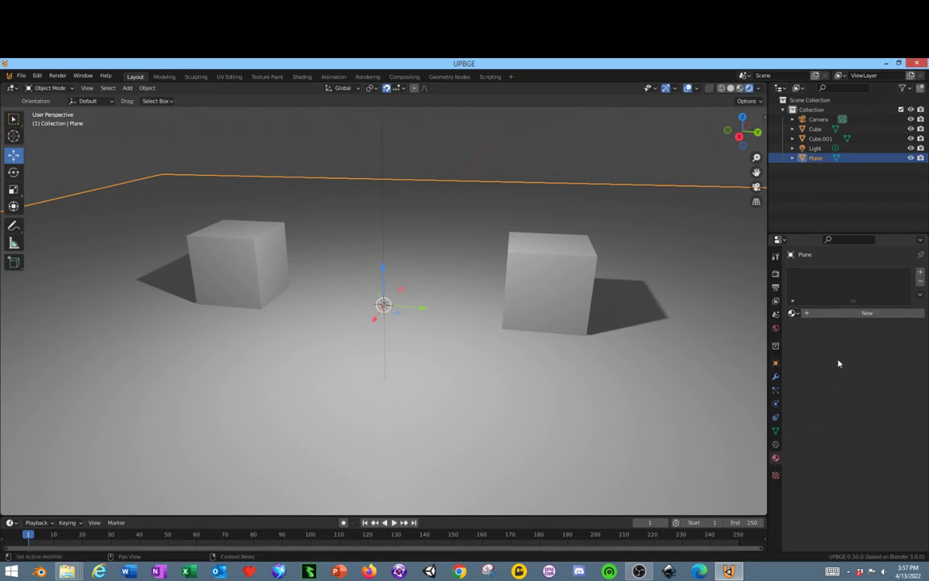
left_click(838, 313)
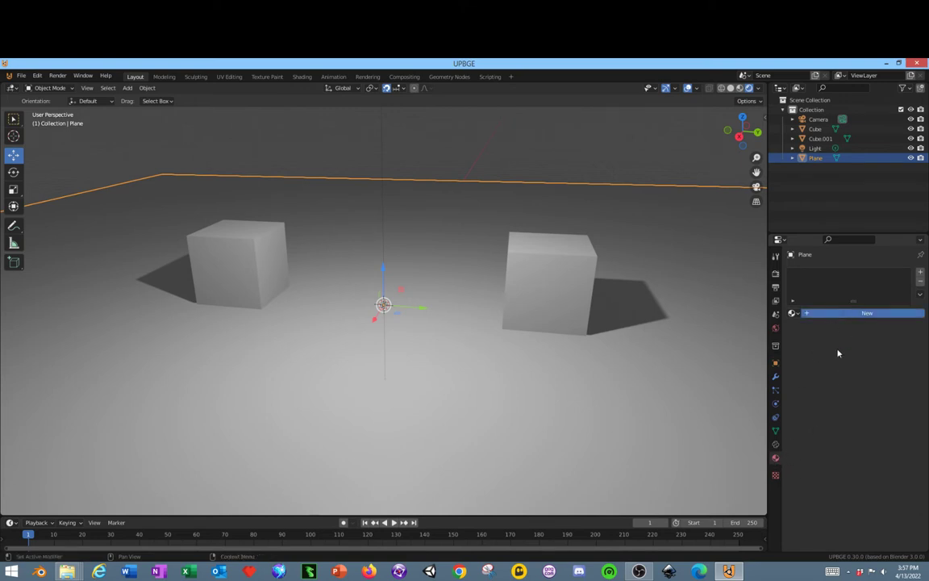
left_click(865, 416)
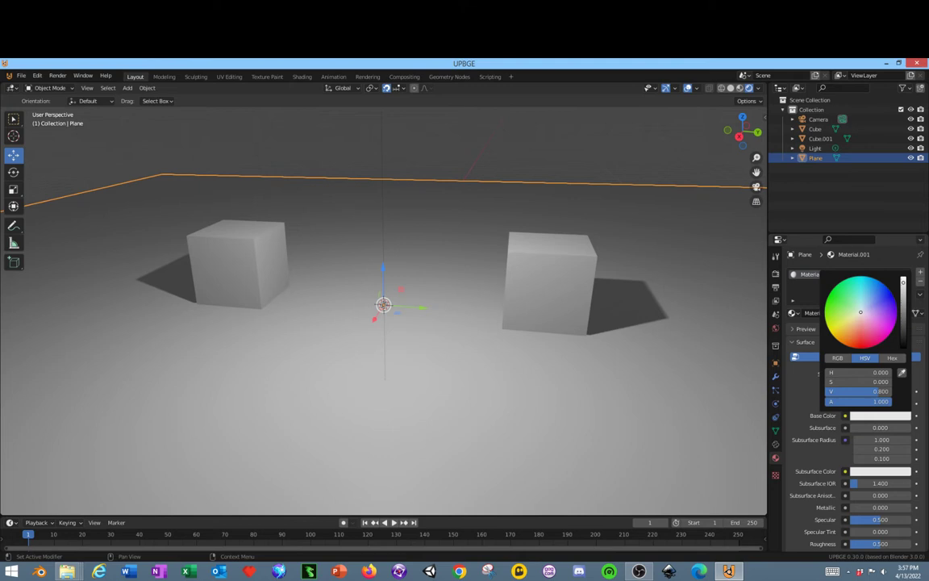
left_click(855, 325)
left_click_drag(855, 324, 857, 321)
Step: Give the second cube, on the positive Y side, a new material with a red base color
left_click(587, 268)
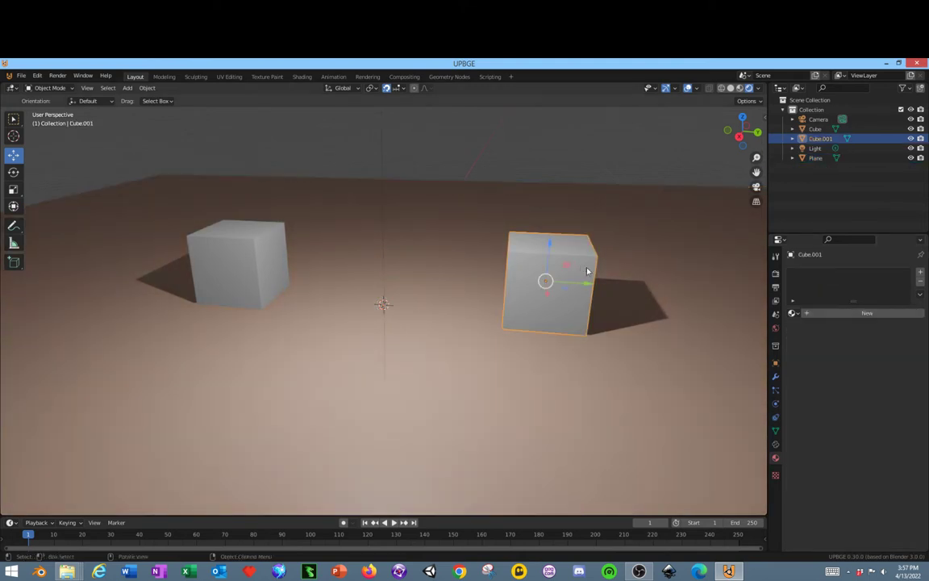
left_click(840, 315)
left_click(869, 416)
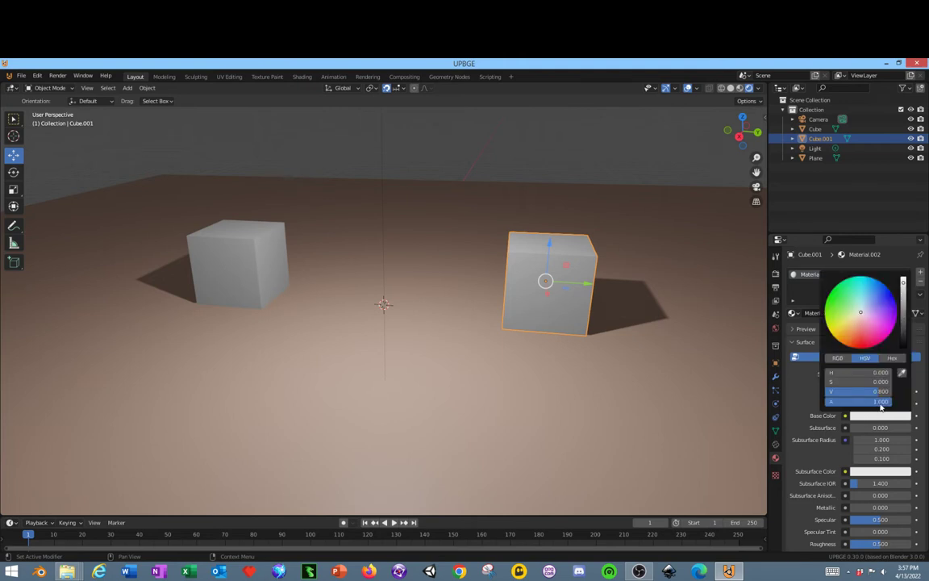
left_click(866, 347)
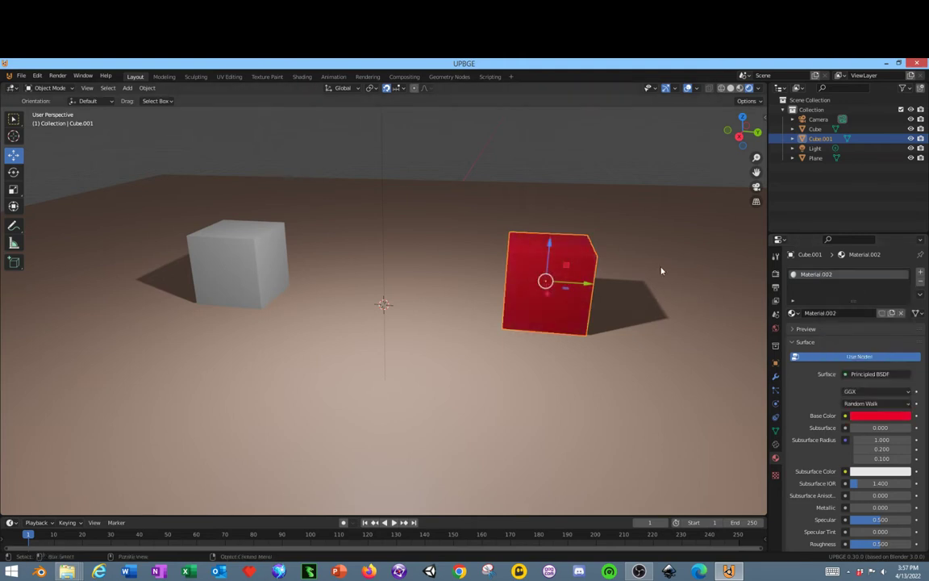
Step: Set the base color of the original cube's material to blue
left_click(265, 279)
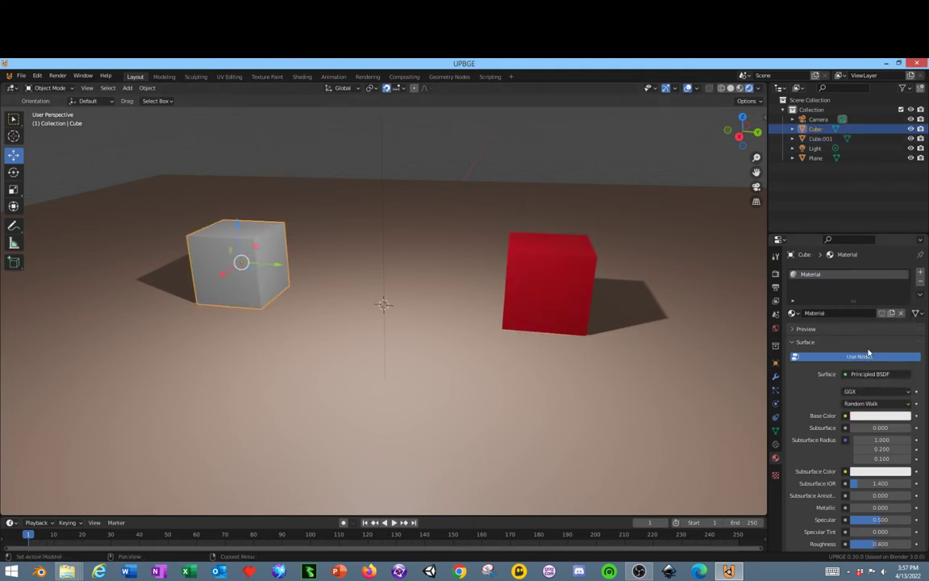
left_click(886, 416)
mouse_move(855, 316)
left_mouse_down()
mouse_move(849, 303)
mouse_move(872, 295)
left_mouse_up()
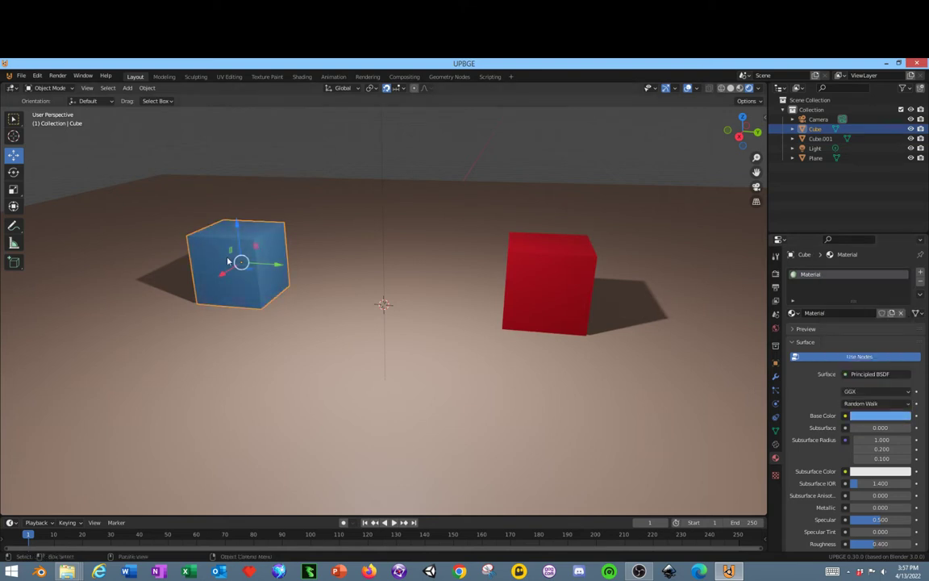
Step: Add a text object at the scene center and raise it along Z above the level of the cubes
middle_click_drag(325, 312, 429, 302)
scroll(432, 285, "down", 4)
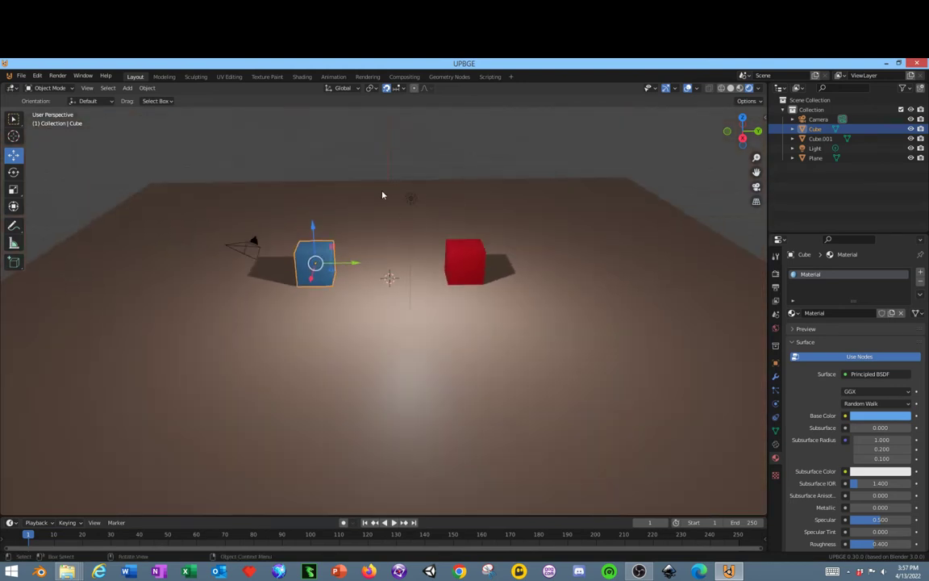
key("shift+a")
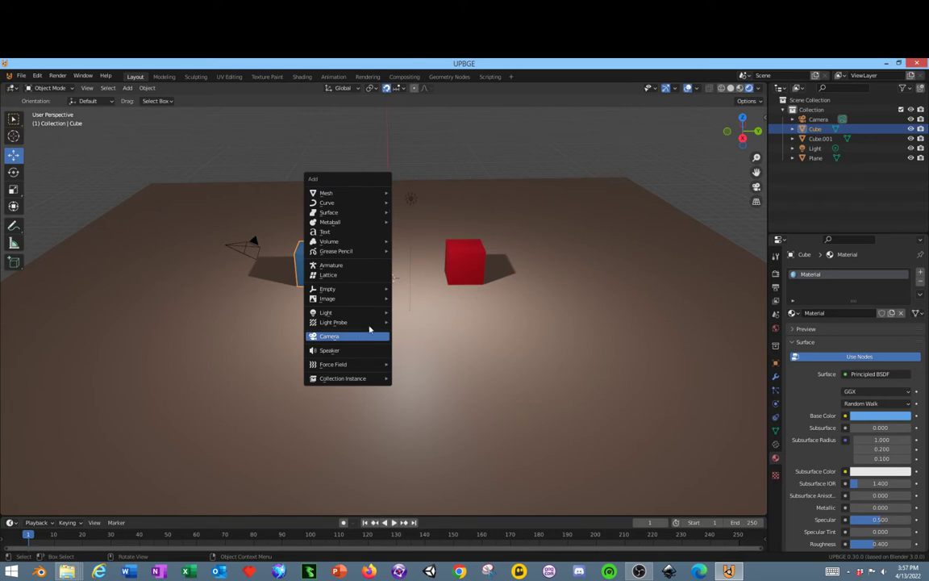
left_click(363, 234)
left_click_drag(389, 242, 390, 179)
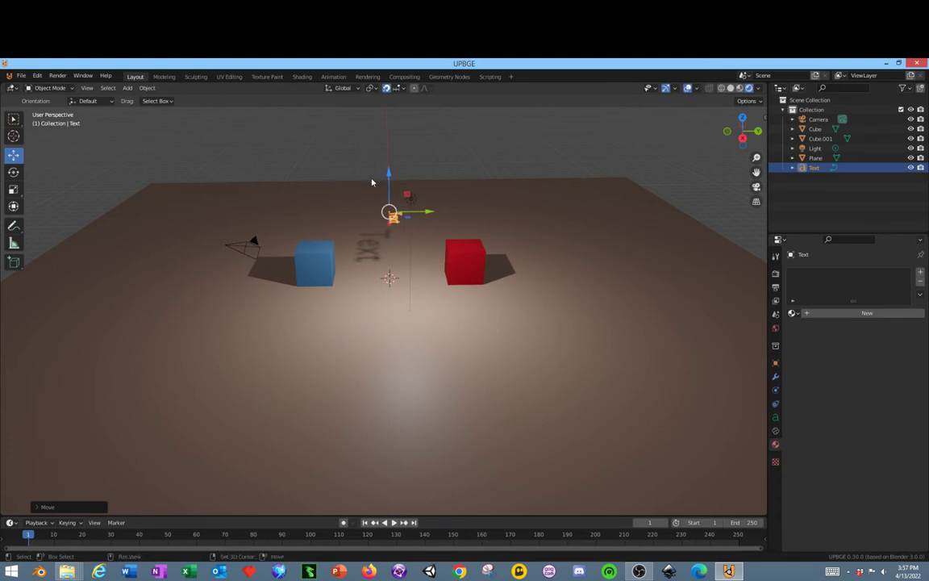
Step: Rotate the text object 90° around the global Z axis
key("r")
key("x")
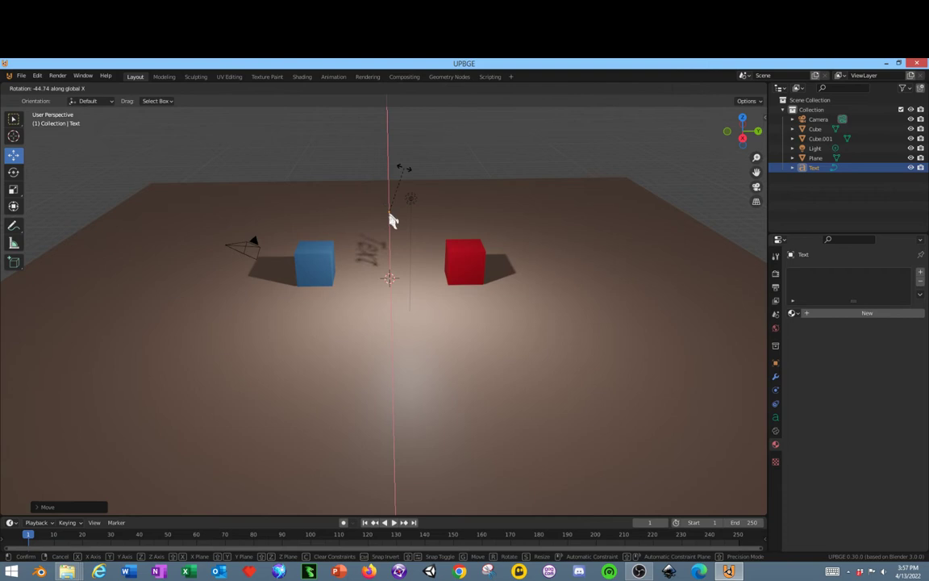
key("z")
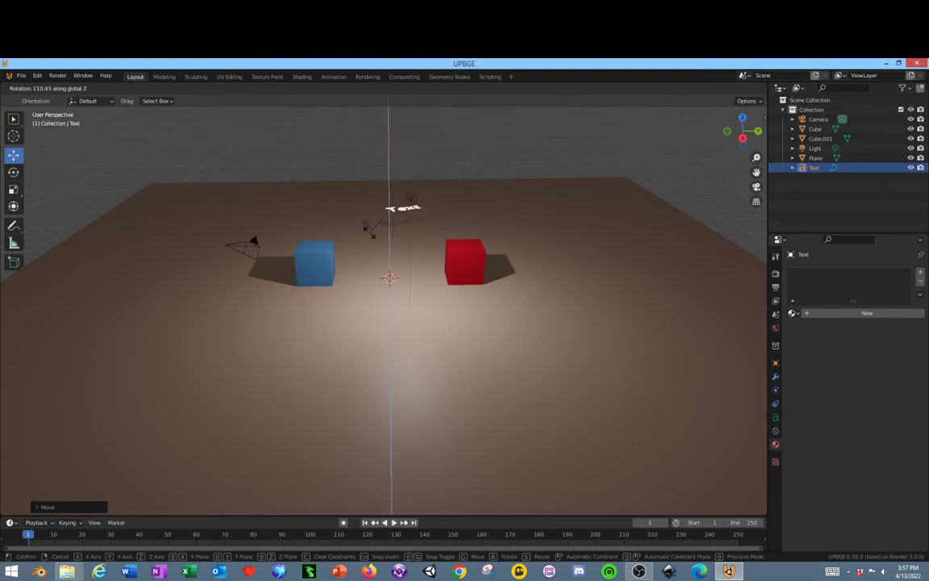
type("9")
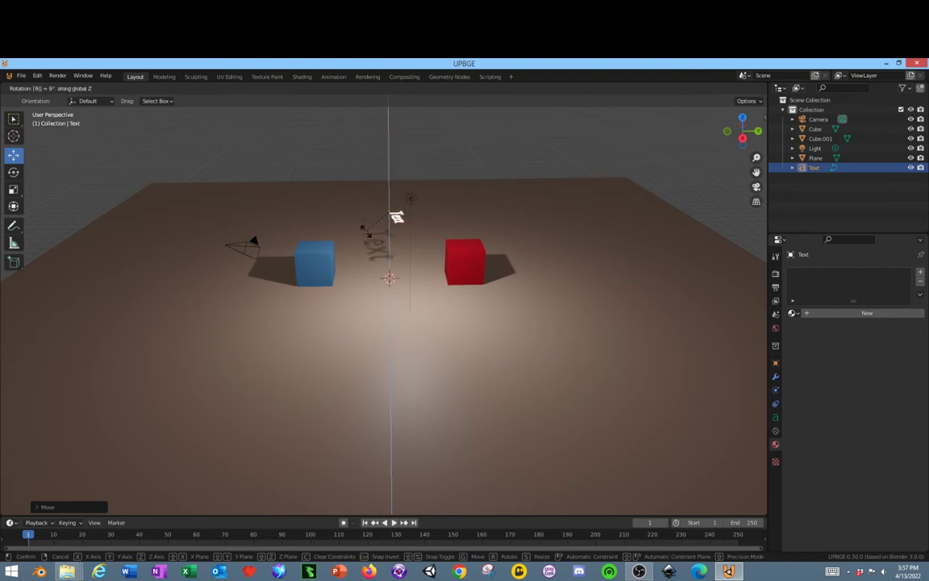
type("0")
key("Return")
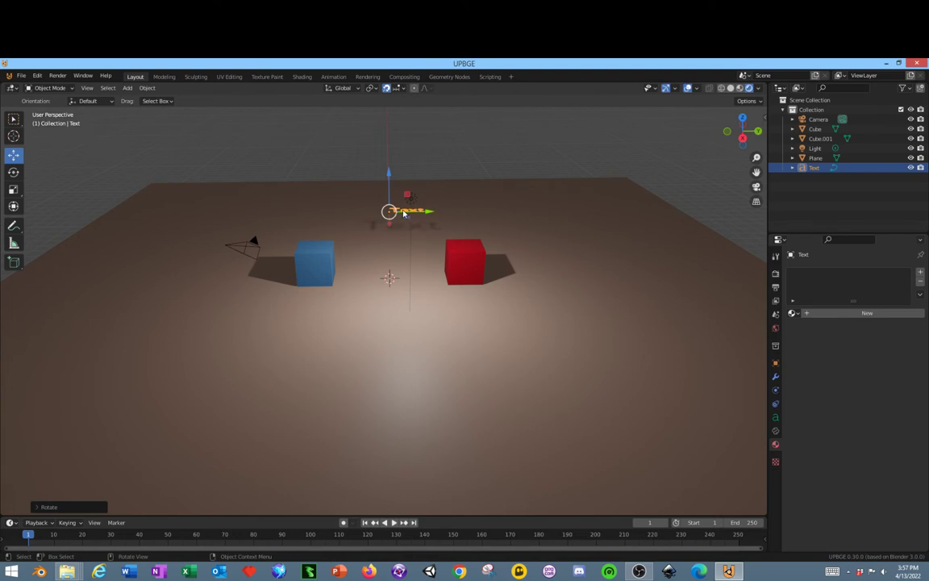
Step: Rotate the text object around the global Y axis so it stands upright and reads from the front
key("r")
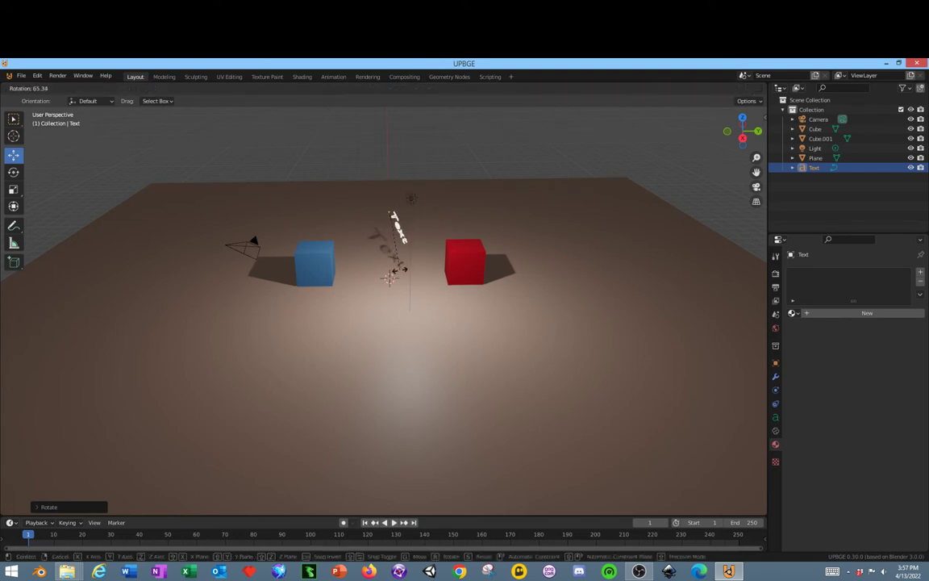
key("y")
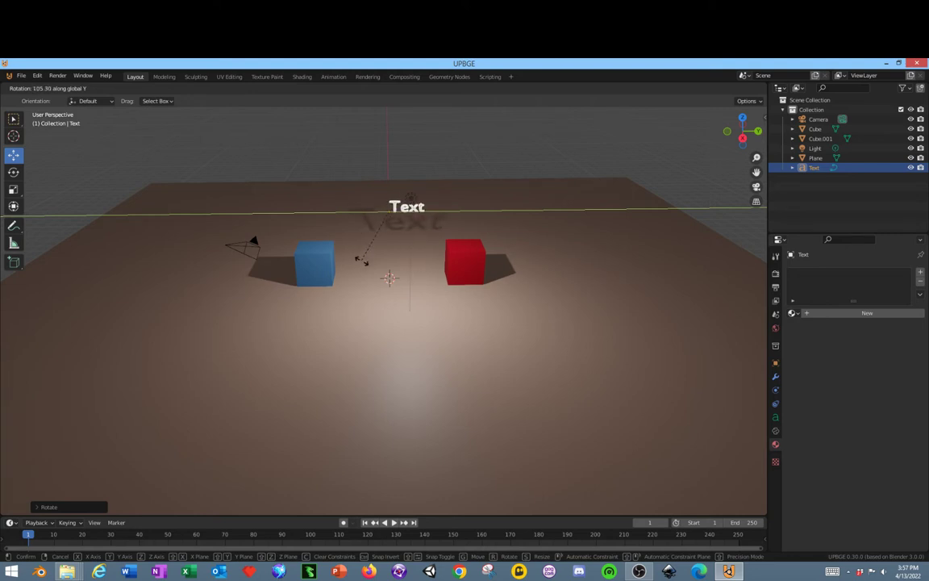
left_click(378, 253)
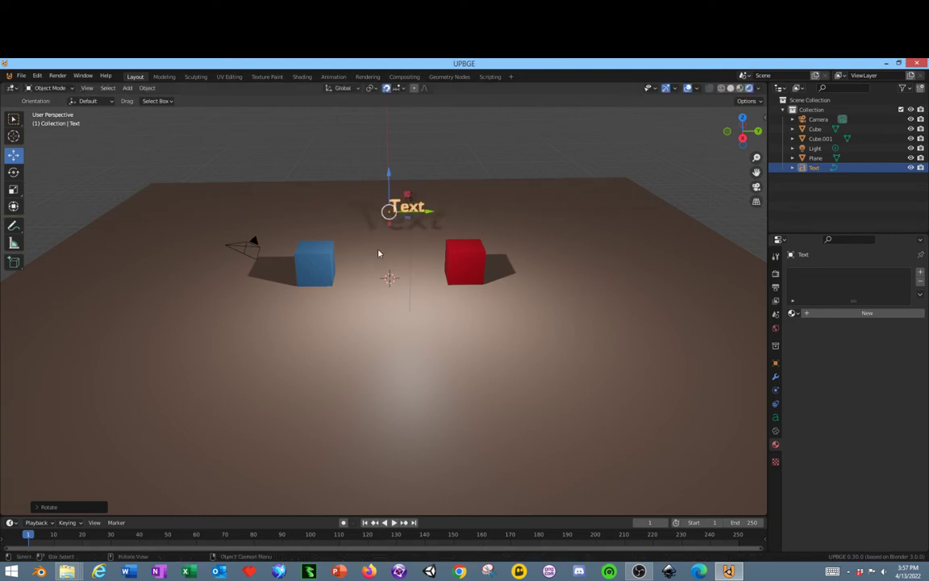
Step: Move the text object along Y toward the blue cube to center it between the two cubes
scroll(451, 239, "up", 1)
key("g")
key("y")
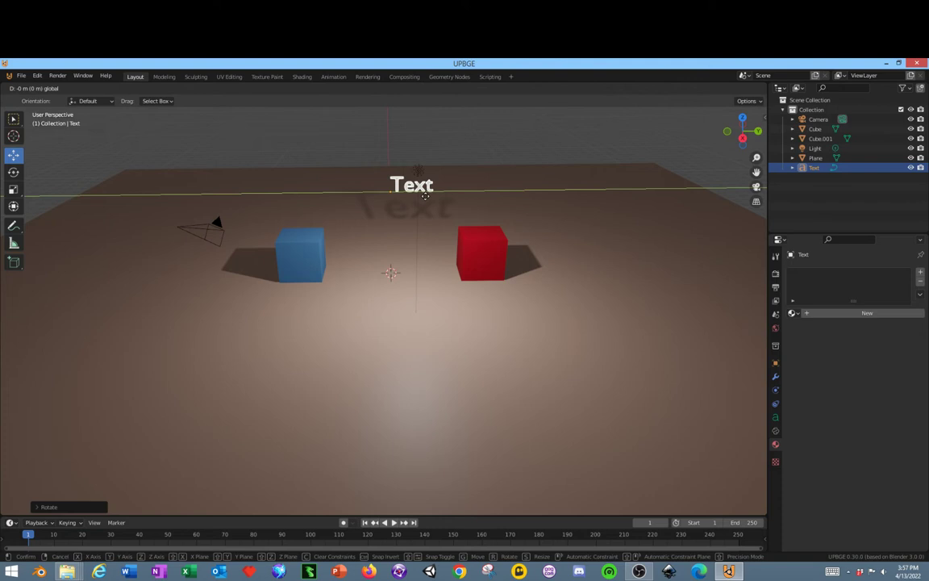
left_click(391, 200)
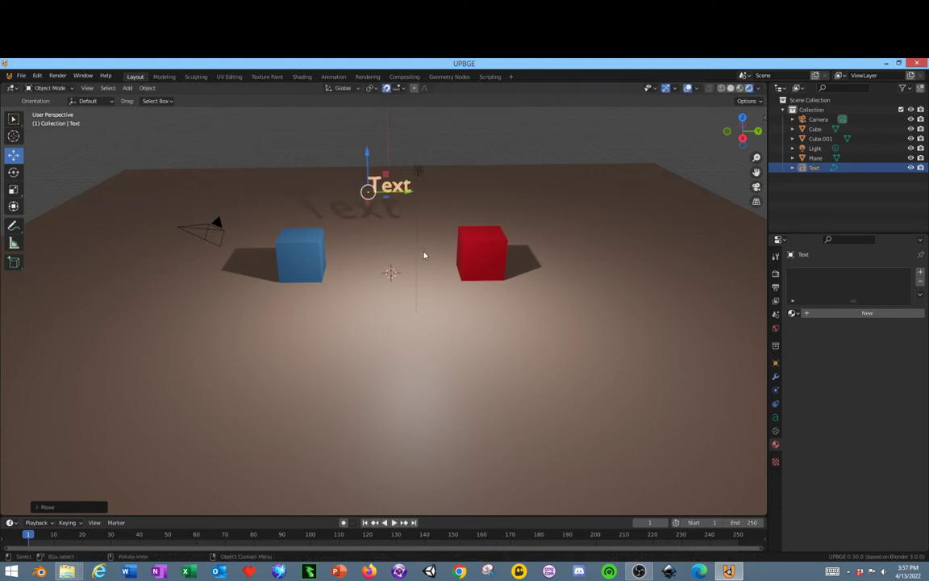
middle_click_drag(425, 257, 388, 312)
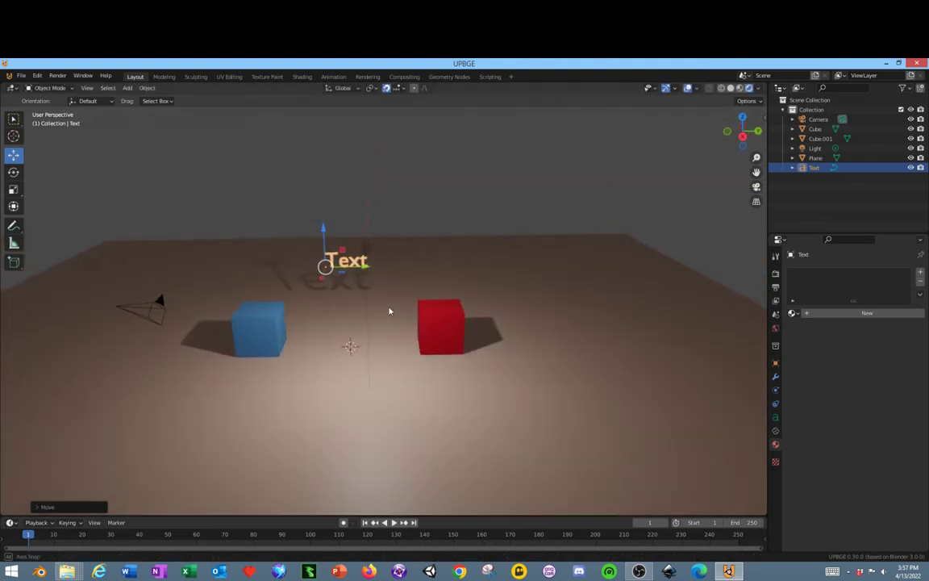
Step: Replace the text object's default content with "10" and return to Object Mode
scroll(390, 310, "up", 2)
key("Tab")
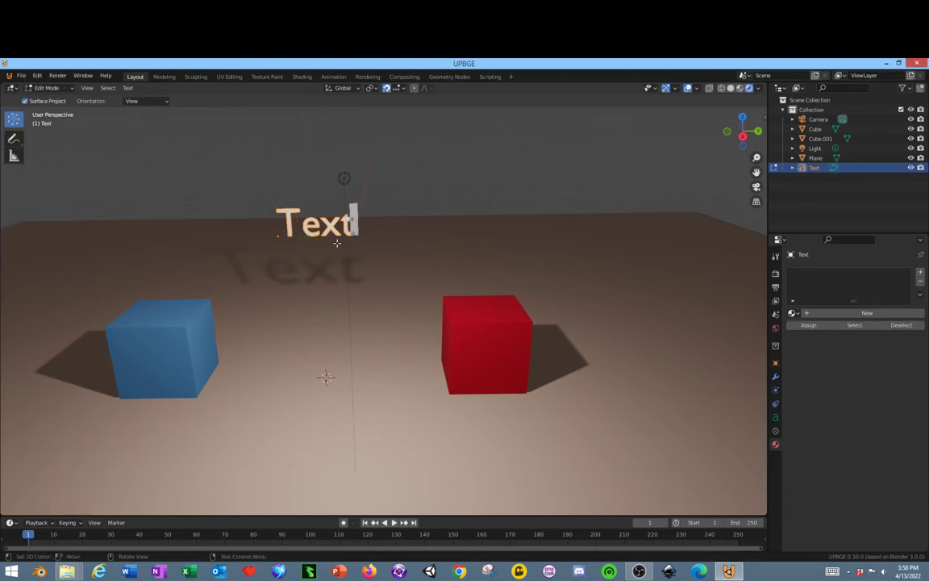
key("BackSpace")
key("BackSpace")
key("BackSpace")
key("BackSpace")
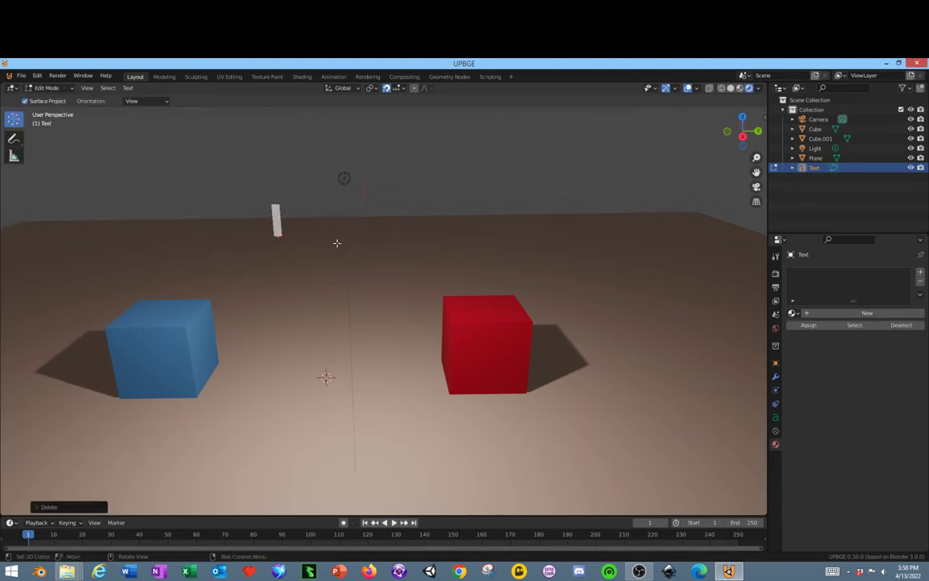
type("lo")
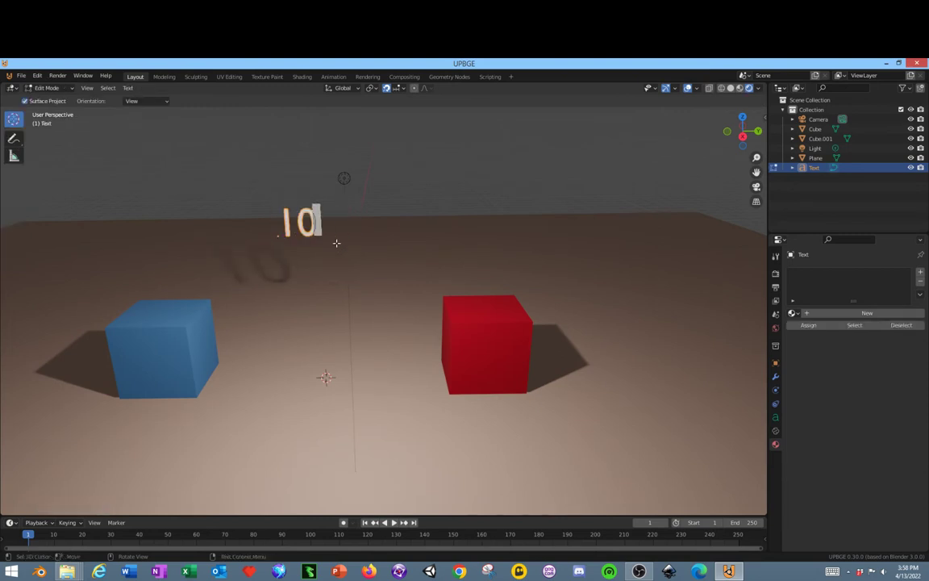
key("Tab")
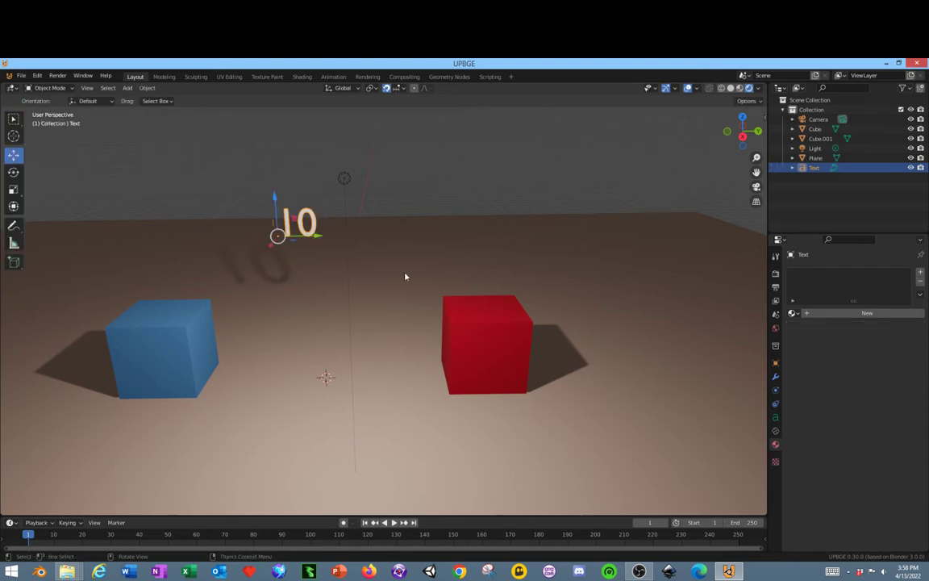
Step: Move the text object along Y to center it between the cubes, and raise it higher along Z
left_click_drag(321, 239, 355, 247)
left_click(519, 343)
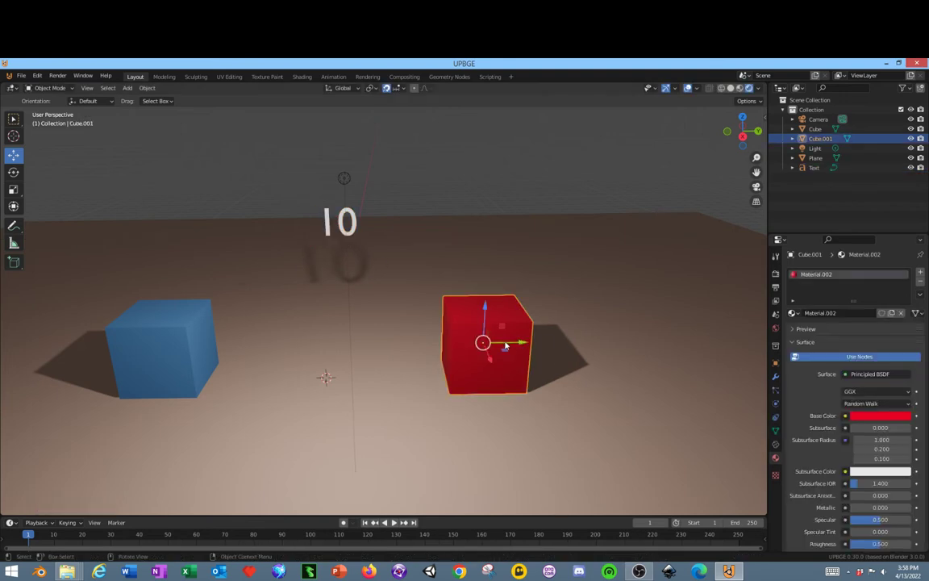
left_click(348, 220)
left_click(349, 210)
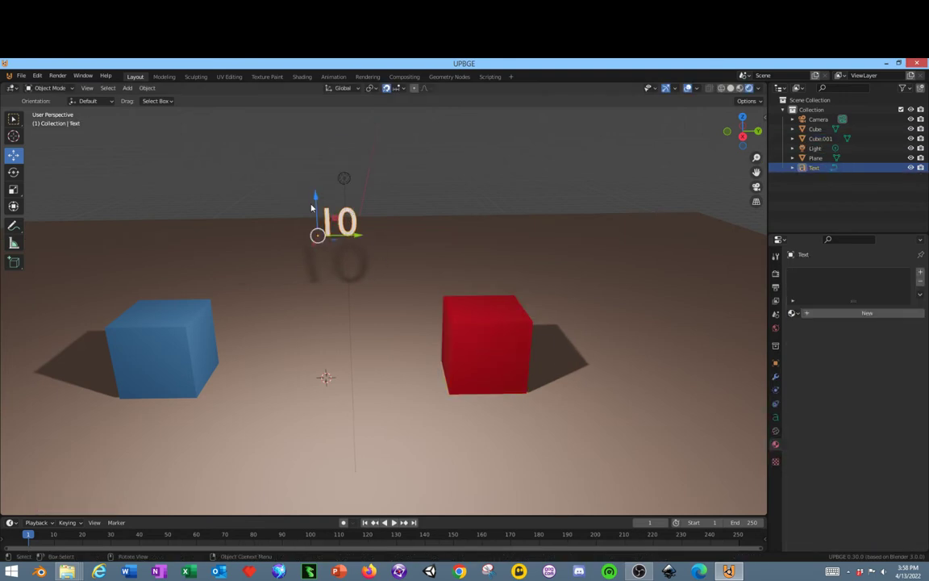
left_click_drag(317, 202, 317, 161)
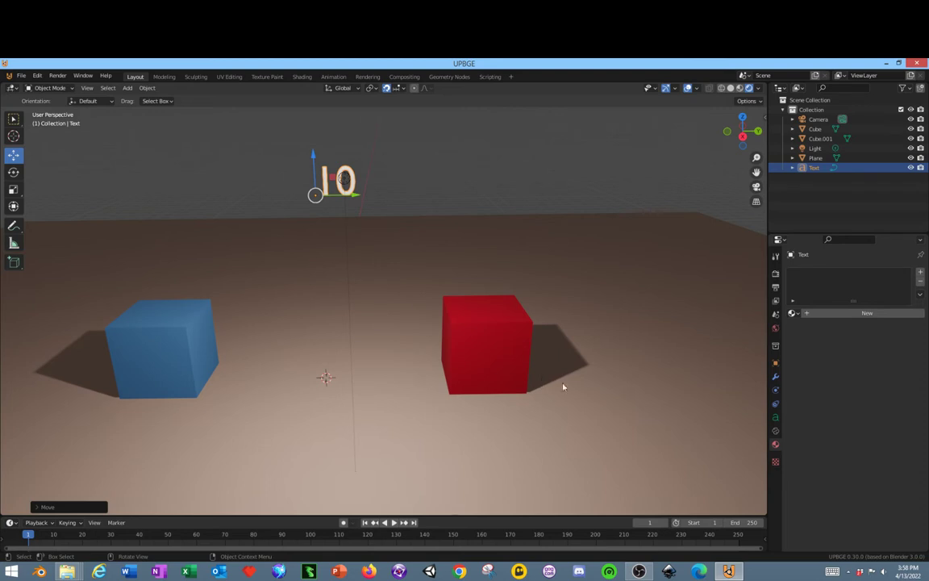
Step: Select the blue cube, enlarge the timeline area, and change that area to the Logic Bricks Editor
left_click(177, 328)
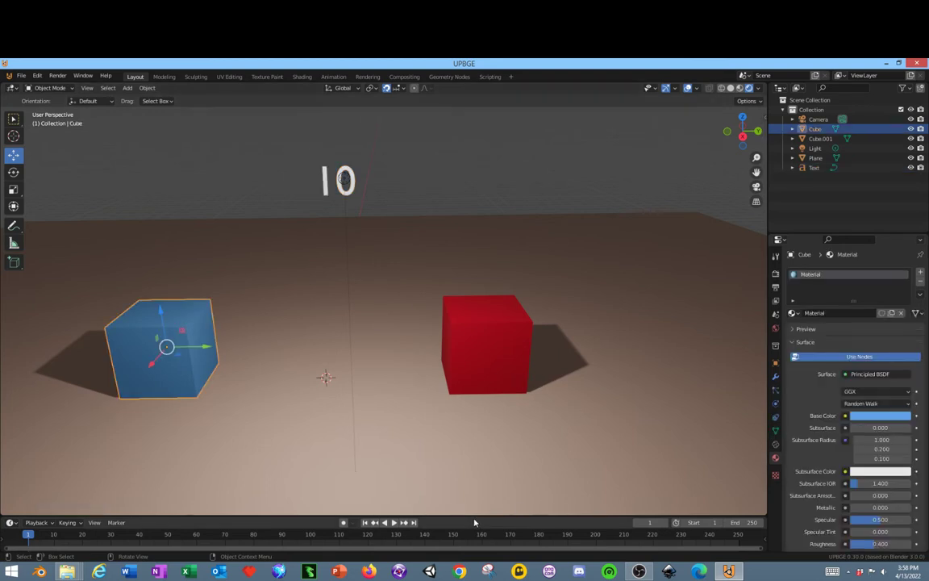
left_click_drag(485, 516, 484, 383)
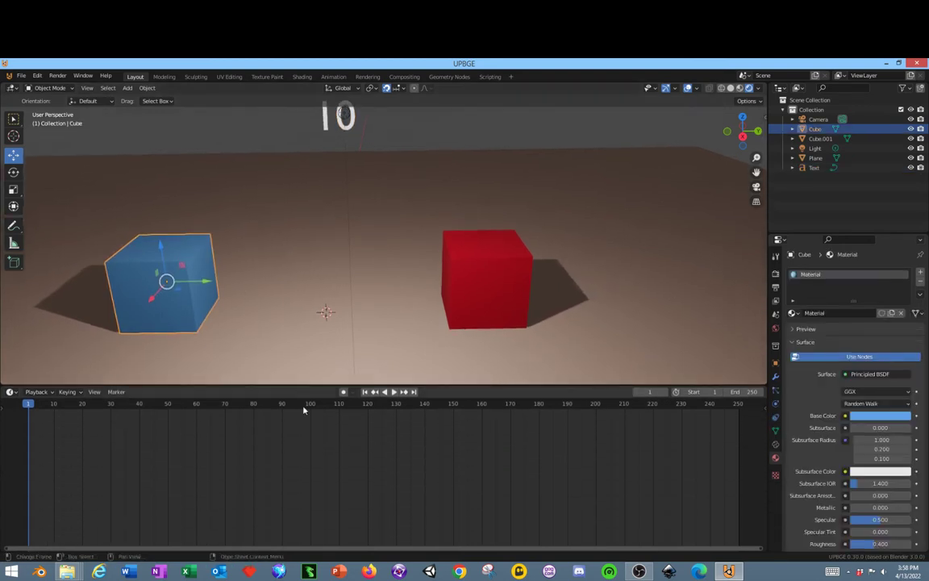
left_click(10, 392)
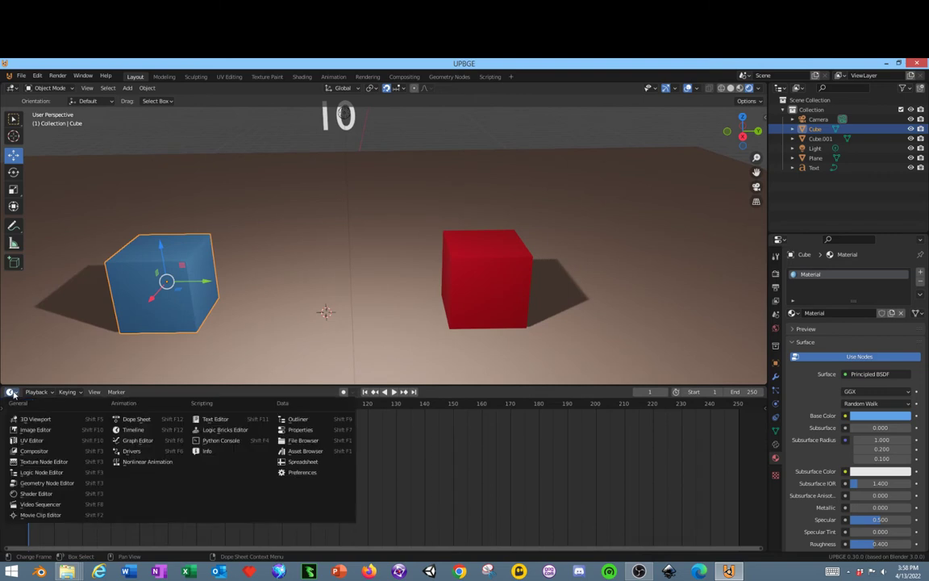
left_click(227, 430)
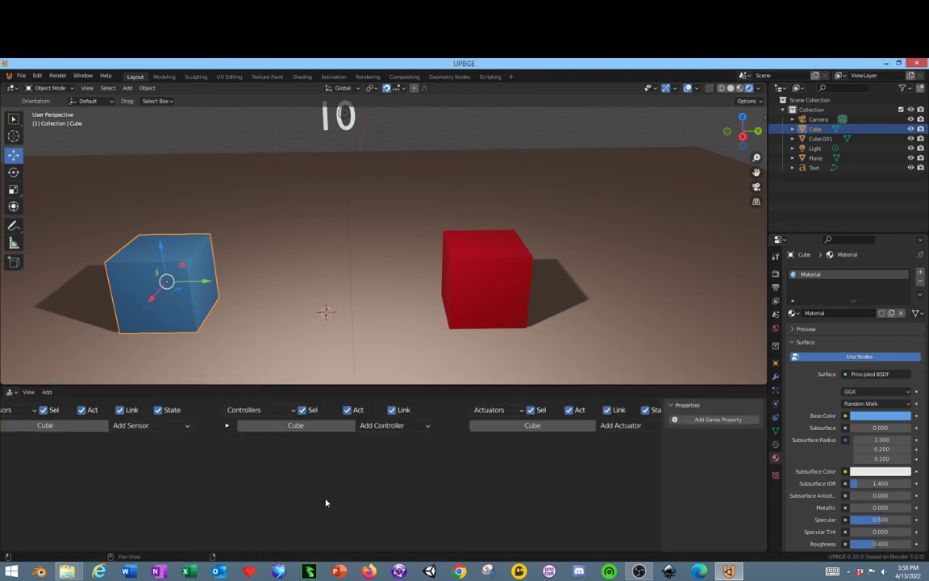
Step: Add a Keyboard sensor to the blue cube and assign Spacebar as its key
left_click(133, 426)
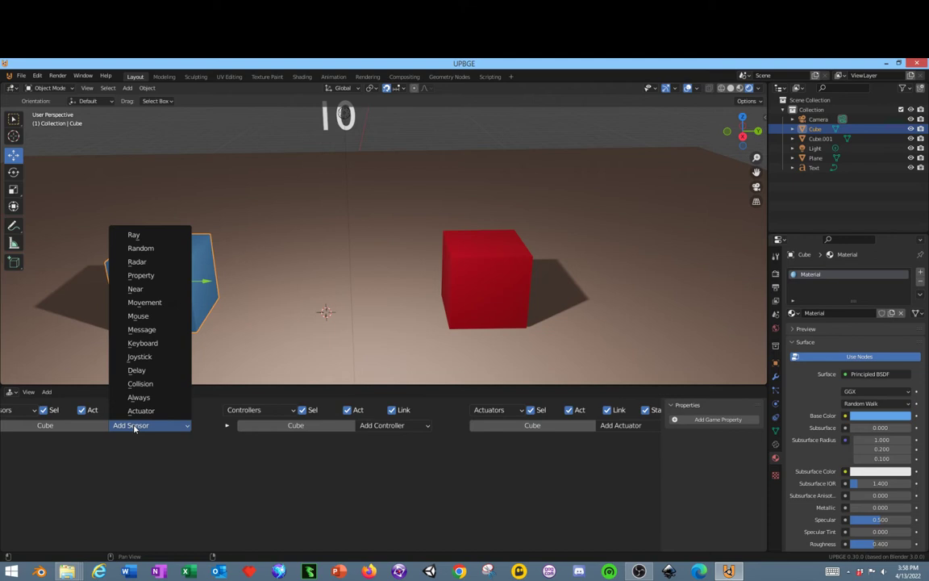
left_click(135, 428)
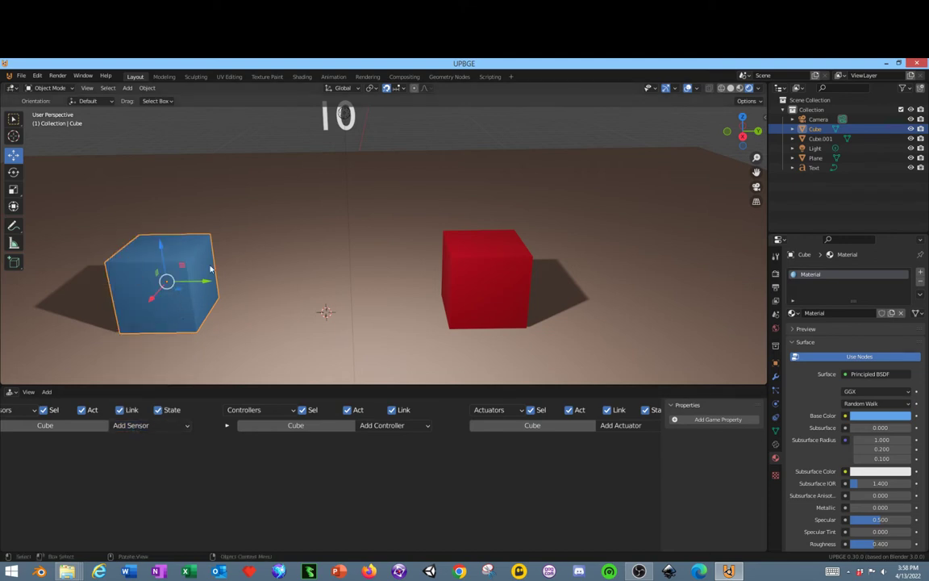
left_click(139, 425)
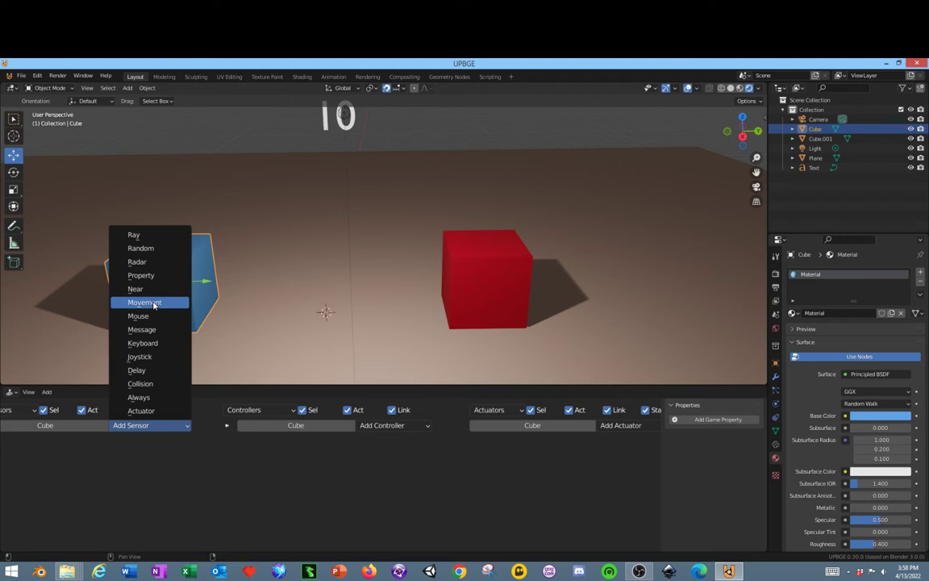
left_click(154, 343)
scroll(201, 492, "down", 1)
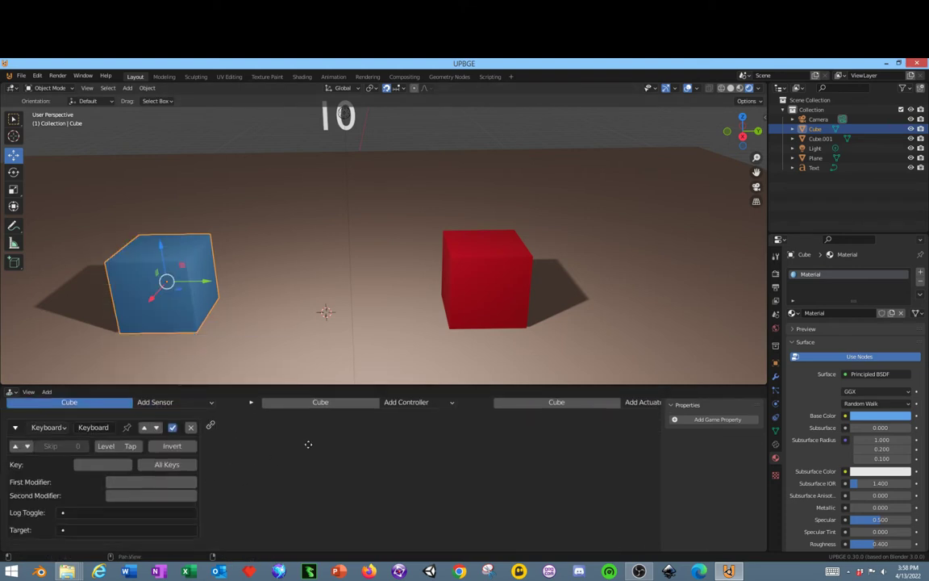
left_click(101, 465)
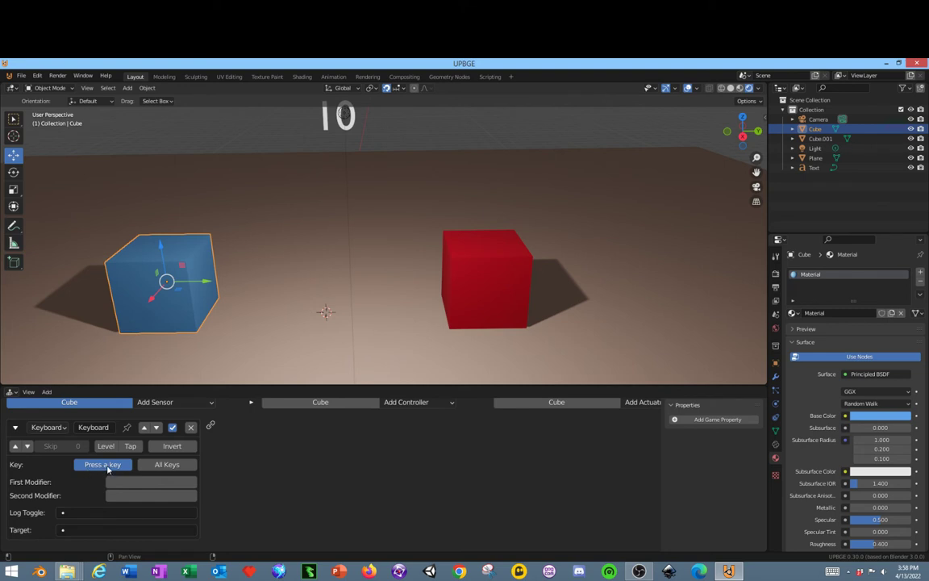
key("space")
scroll(387, 500, "up", 1)
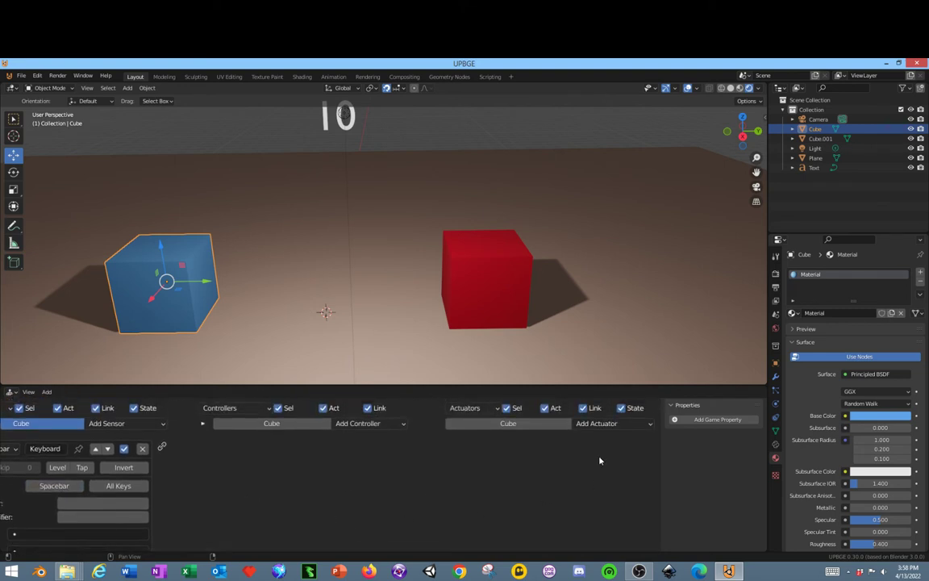
Step: Add a Motion actuator to the blue cube using Character Motion with Jump enabled, and link the Spacebar sensor to it
left_click(601, 424)
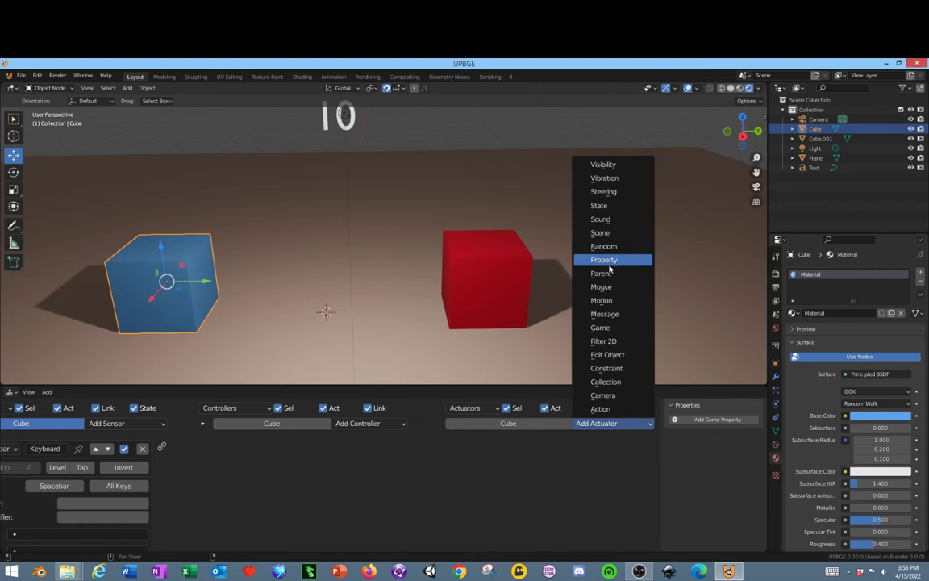
left_click(602, 301)
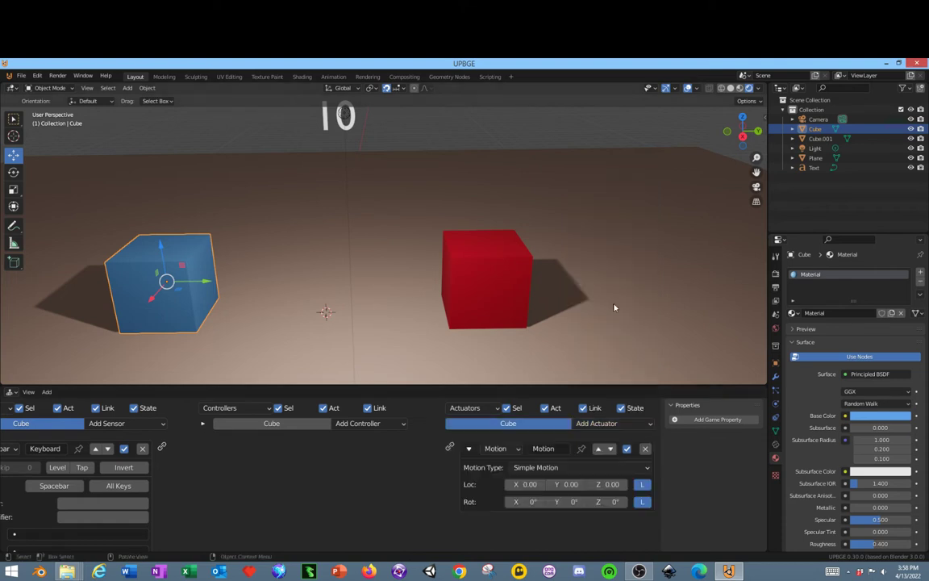
left_click(557, 466)
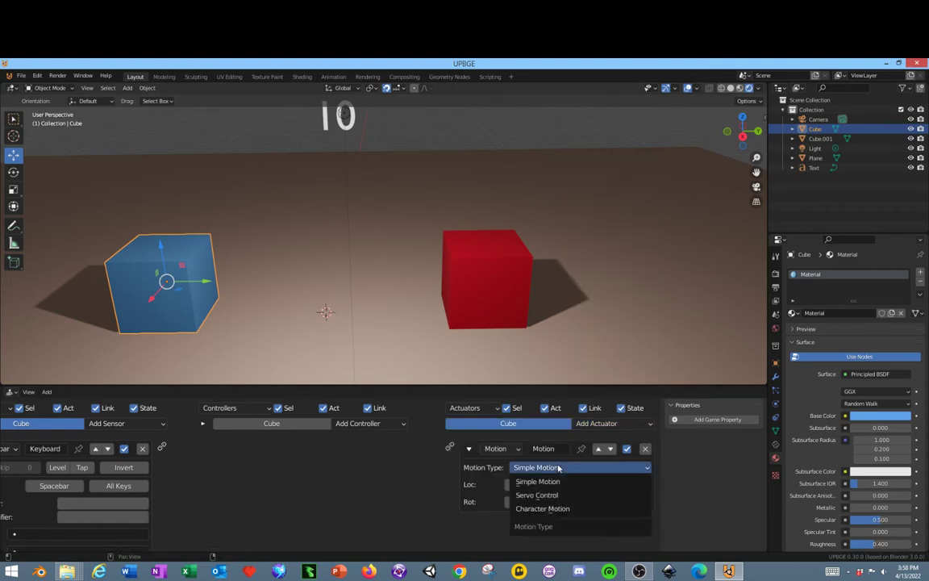
left_click(556, 508)
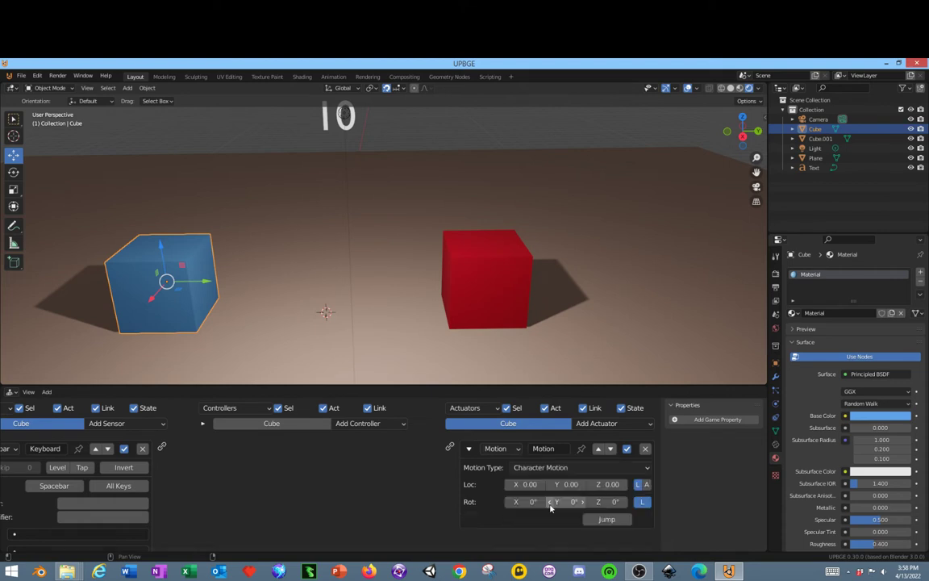
left_click(607, 520)
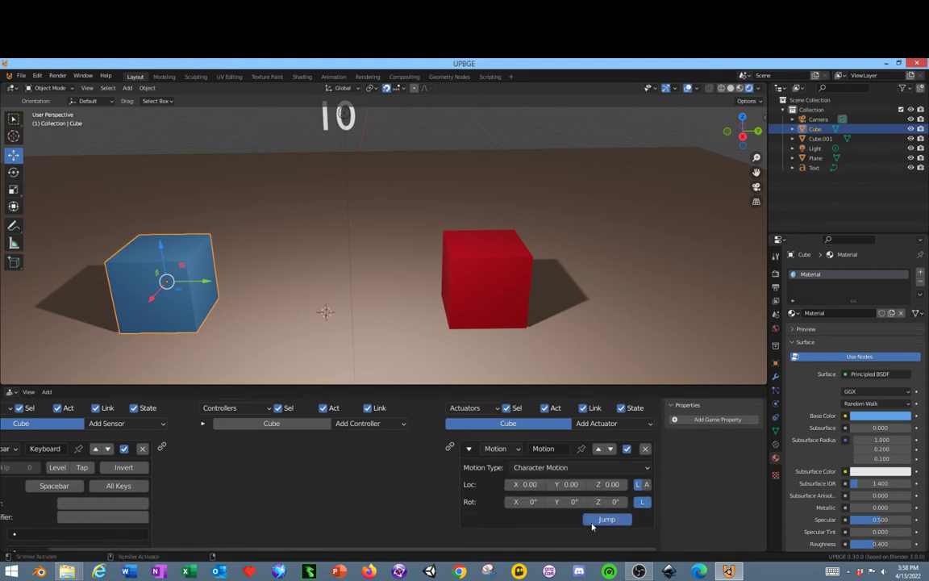
left_click_drag(163, 445, 452, 450)
mouse_move(447, 494)
middle_mouse_down()
mouse_move(446, 474)
mouse_move(467, 491)
mouse_move(446, 495)
middle_mouse_up()
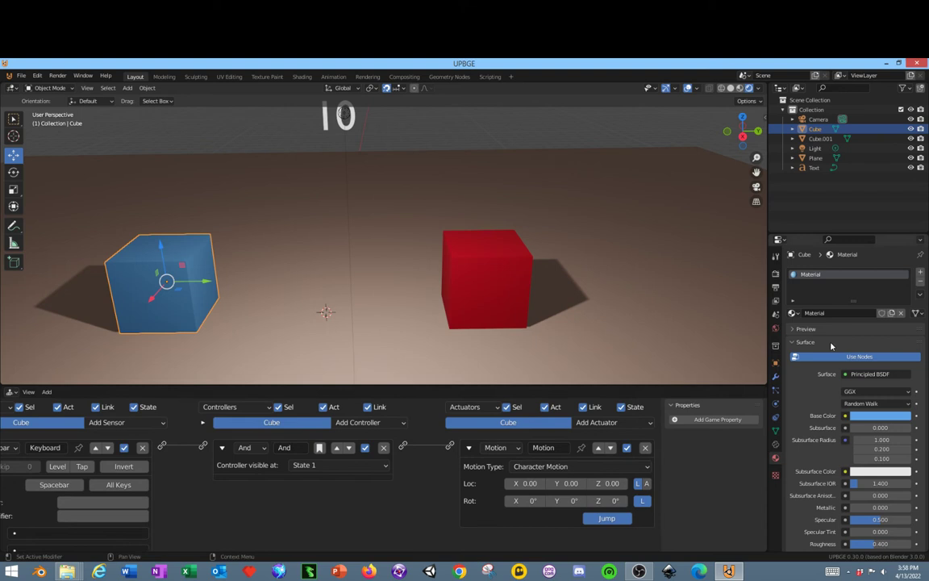
Step: Set the blue cube's game physics type to Character
left_click(775, 417)
left_click(775, 404)
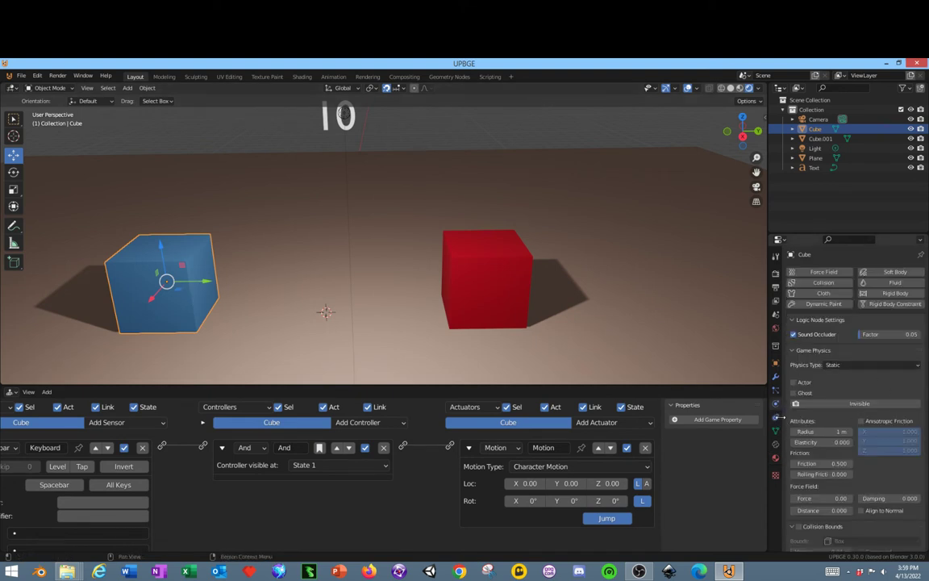
left_click(847, 364)
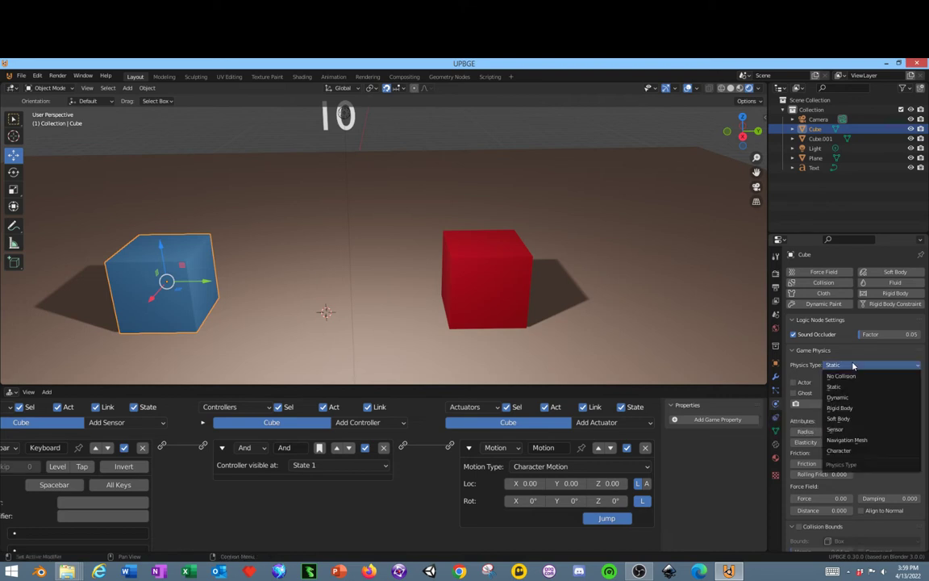
left_click(839, 452)
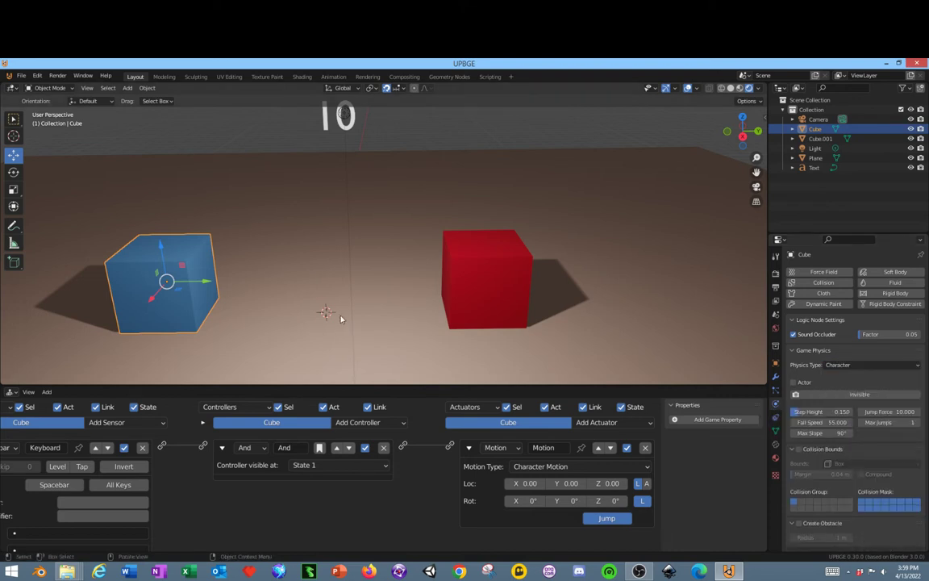
Step: Run the game, test the blue cube's jump with the Spacebar, and stop the game
key("p")
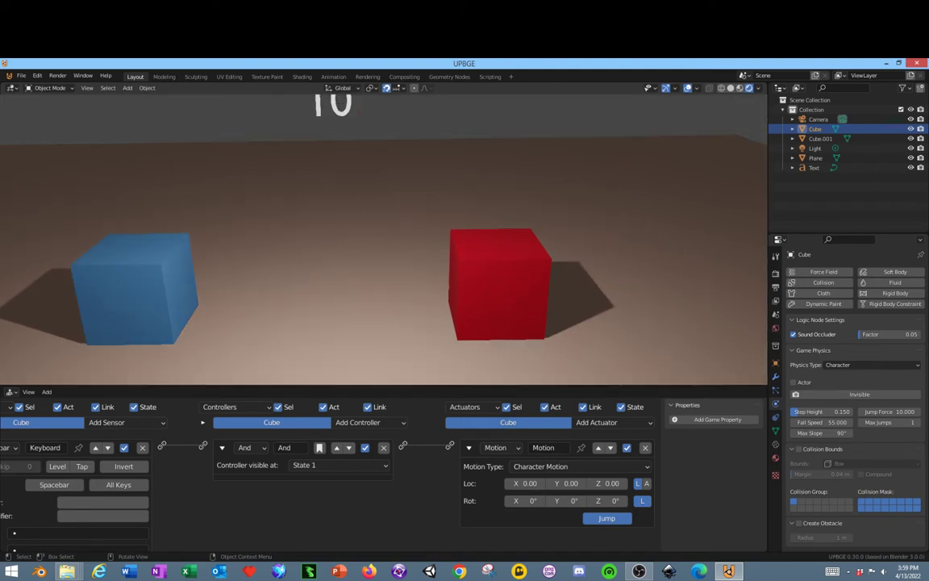
key("space")
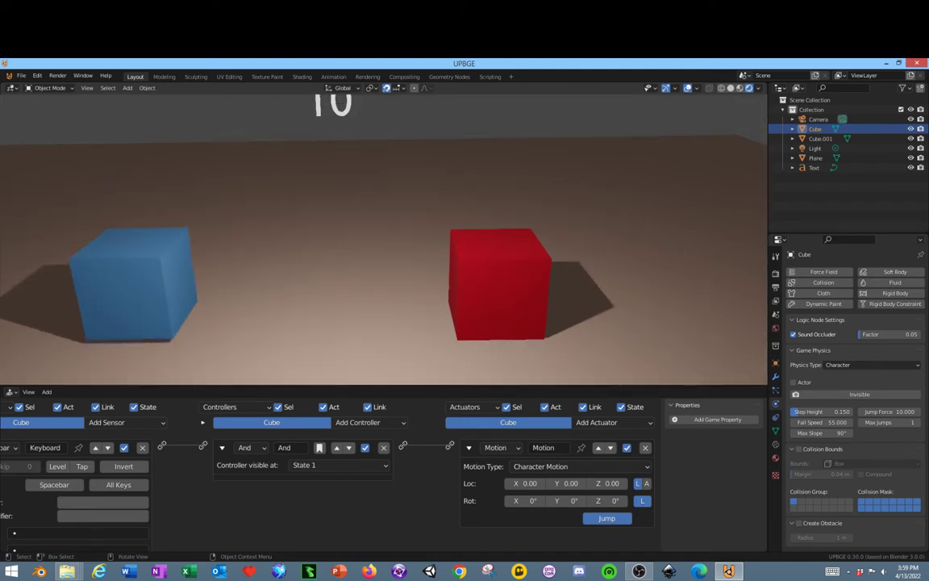
key("space")
key("Escape")
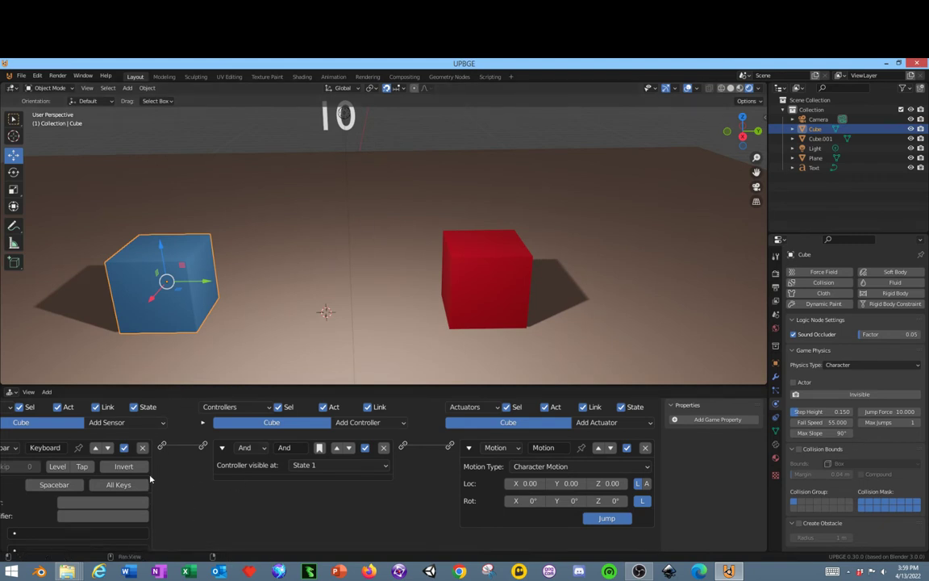
Step: Collapse the blue cube's Keyboard sensor, And controller, and Motion actuator bricks
middle_click_drag(241, 453, 287, 441)
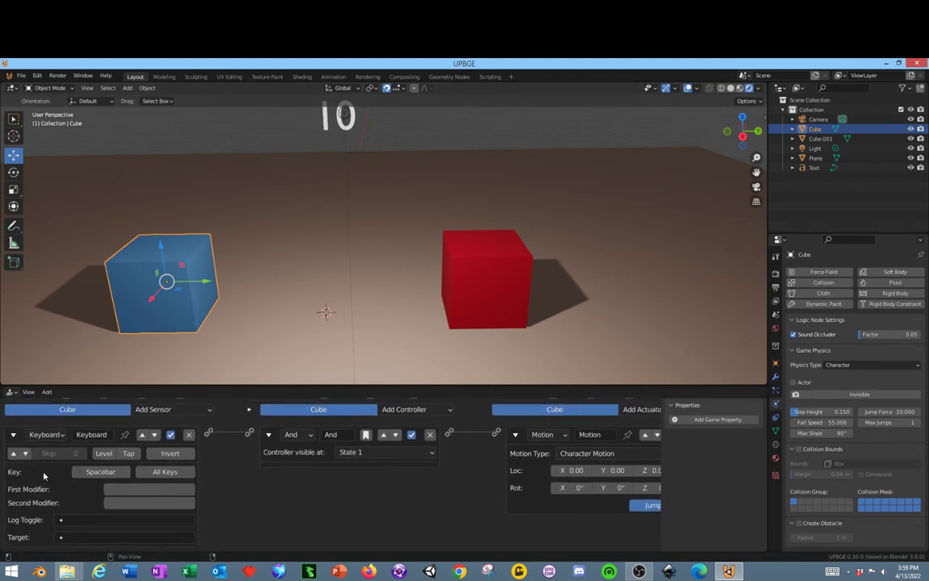
left_click(15, 435)
left_click(269, 450)
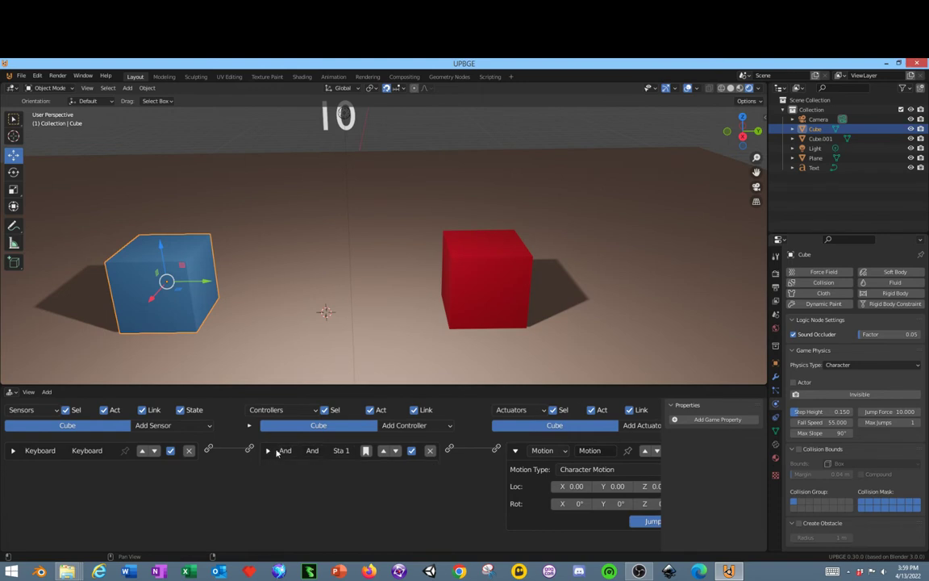
left_click(516, 452)
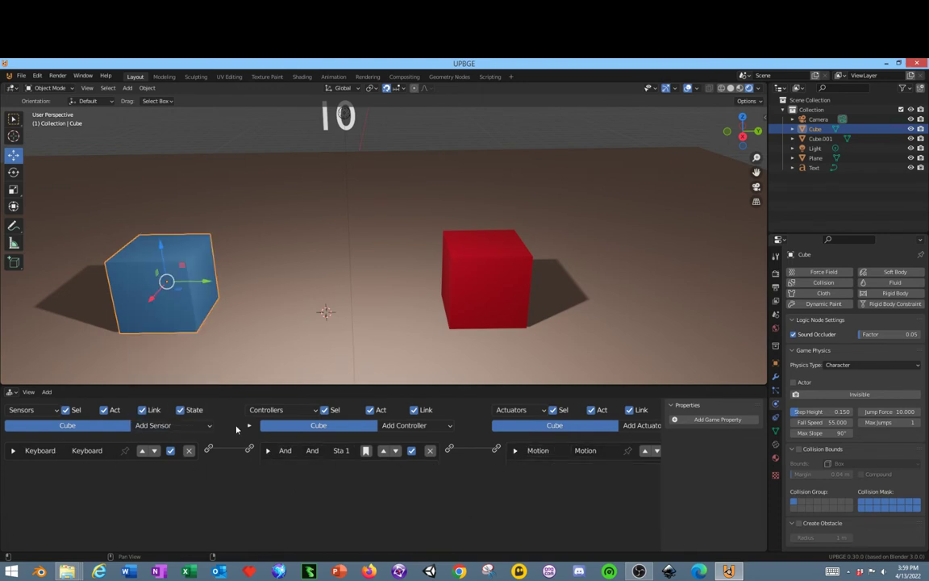
Step: Add a second Keyboard sensor to the blue cube and assign D as its key
left_click(169, 425)
left_click(173, 342)
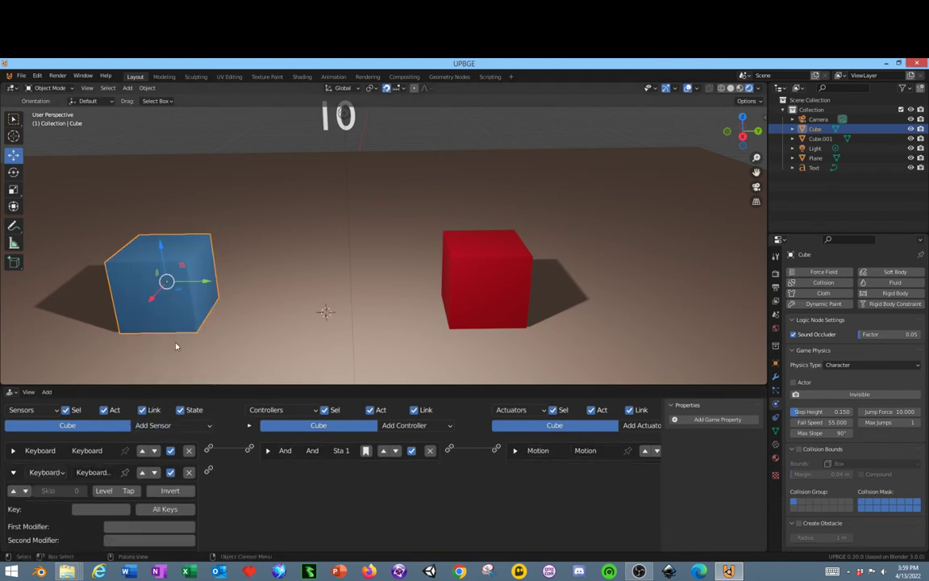
left_click(100, 508)
key("d")
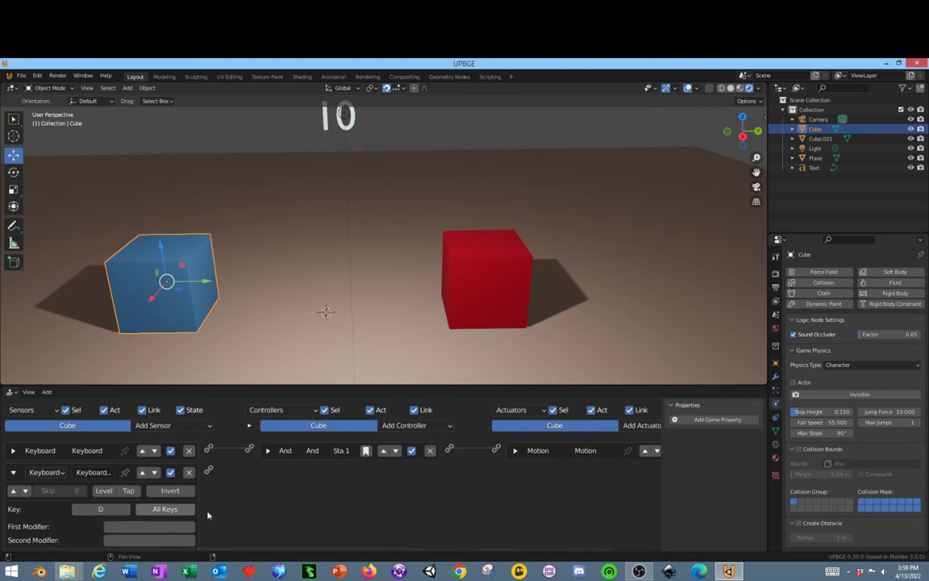
Step: Add a second Motion actuator with a Y location of 0.10 to the blue cube and link the D sensor to it
left_click(641, 425)
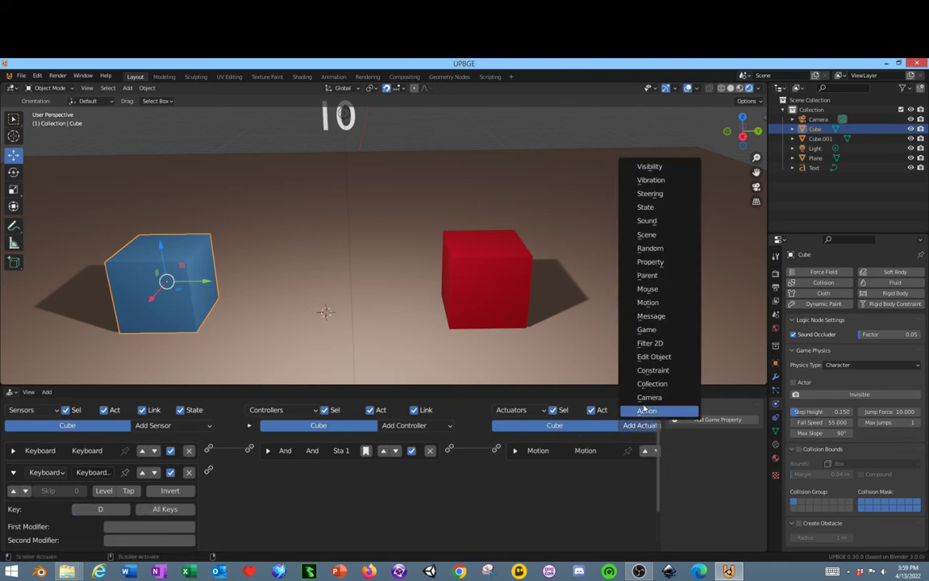
left_click(648, 303)
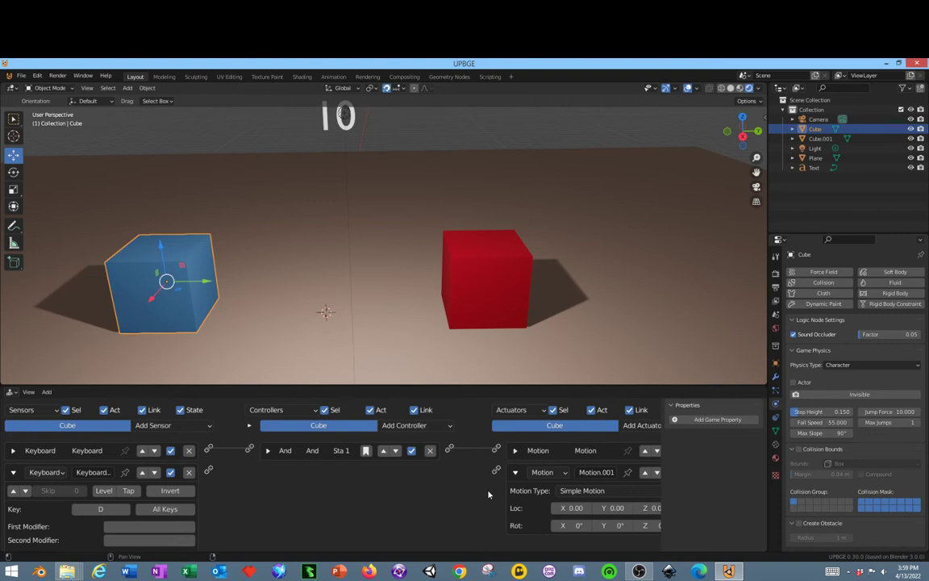
middle_click_drag(488, 494, 442, 475)
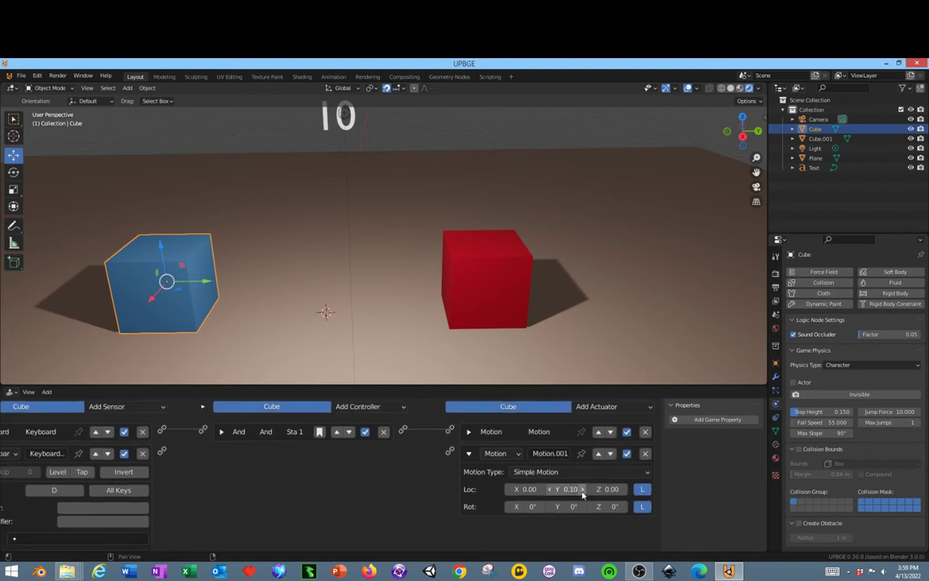
left_click_drag(163, 453, 449, 451)
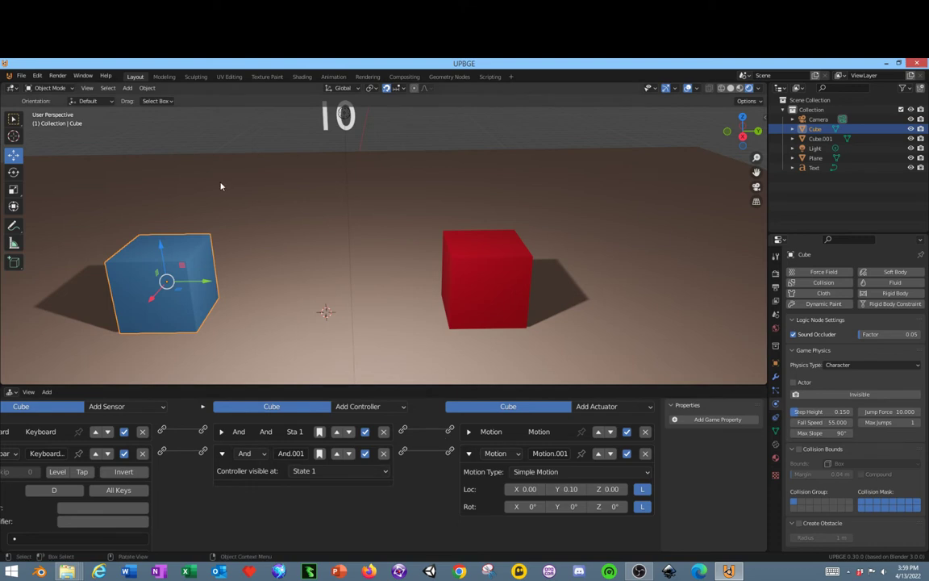
Step: Run the game, test the blue cube's sideways movement with D, and stop the game
key("p")
key("d")
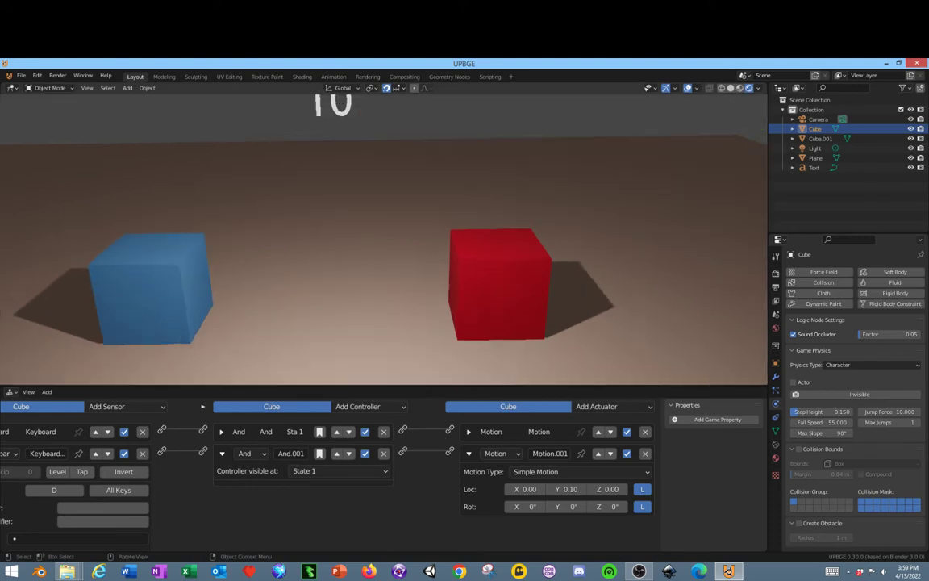
key("Escape")
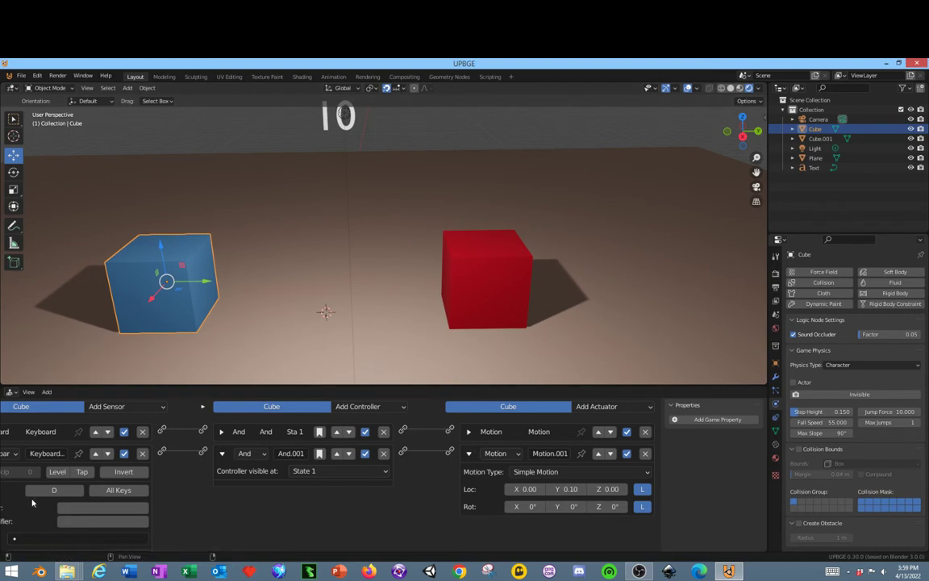
Step: Collapse the blue cube's D Keyboard sensor and its linked Motion actuator
middle_click_drag(180, 504, 223, 499)
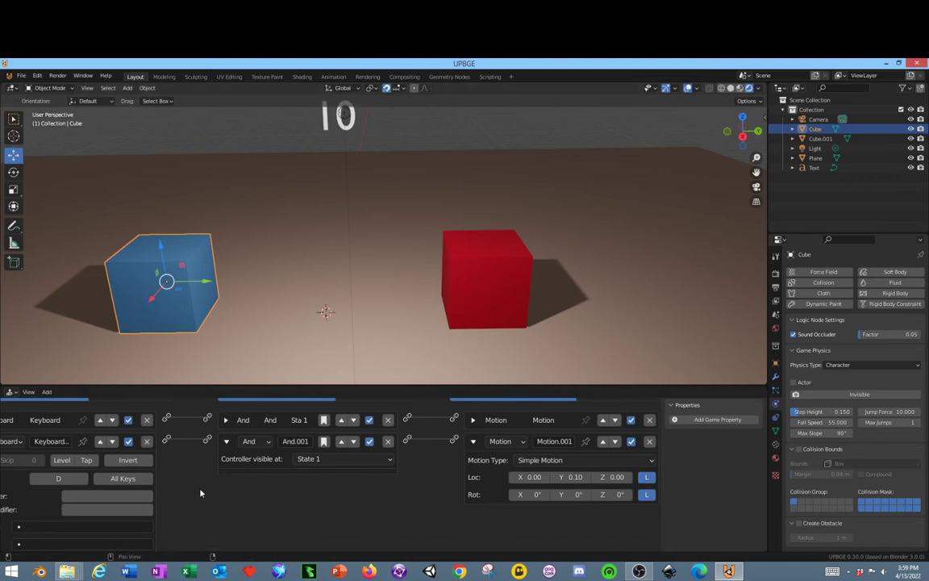
middle_click_drag(226, 479, 268, 467)
left_click(14, 429)
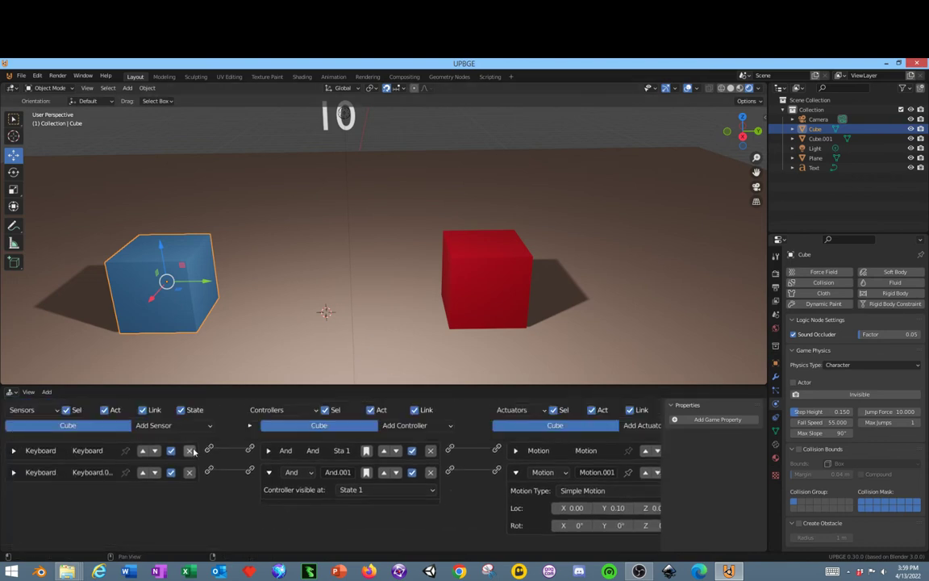
left_click(515, 475)
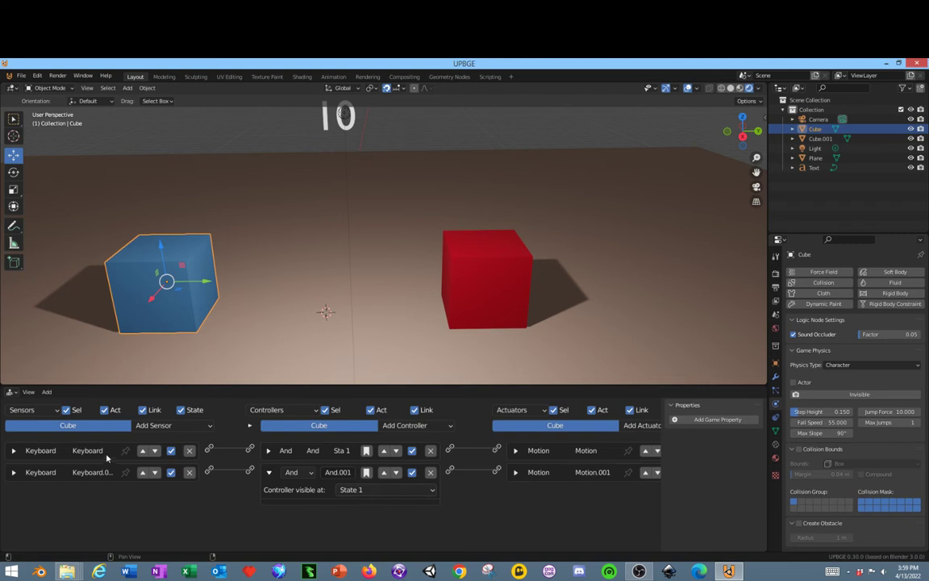
Step: Add a third Keyboard sensor to the blue cube and assign A as its key
left_click(173, 425)
left_click(173, 425)
left_click(173, 425)
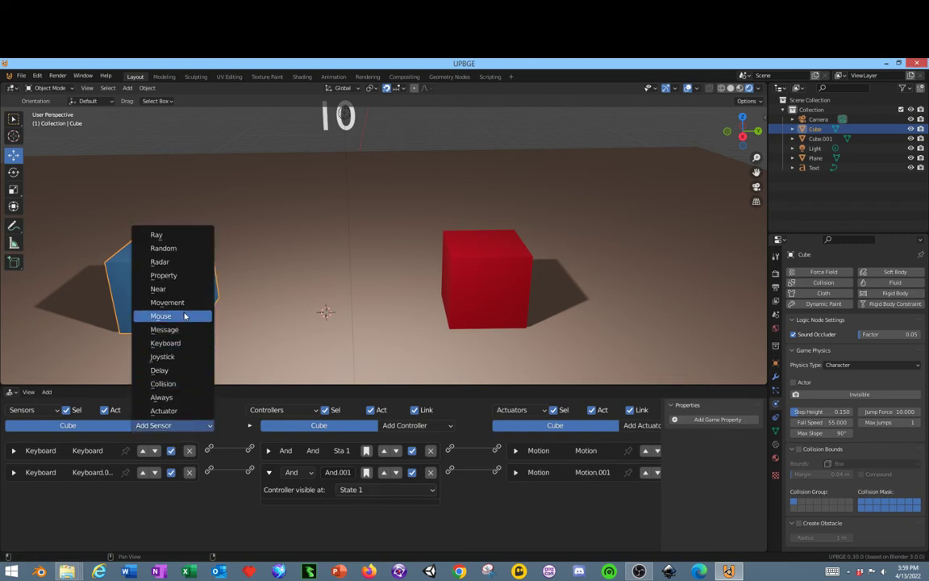
left_click(179, 344)
left_click(103, 531)
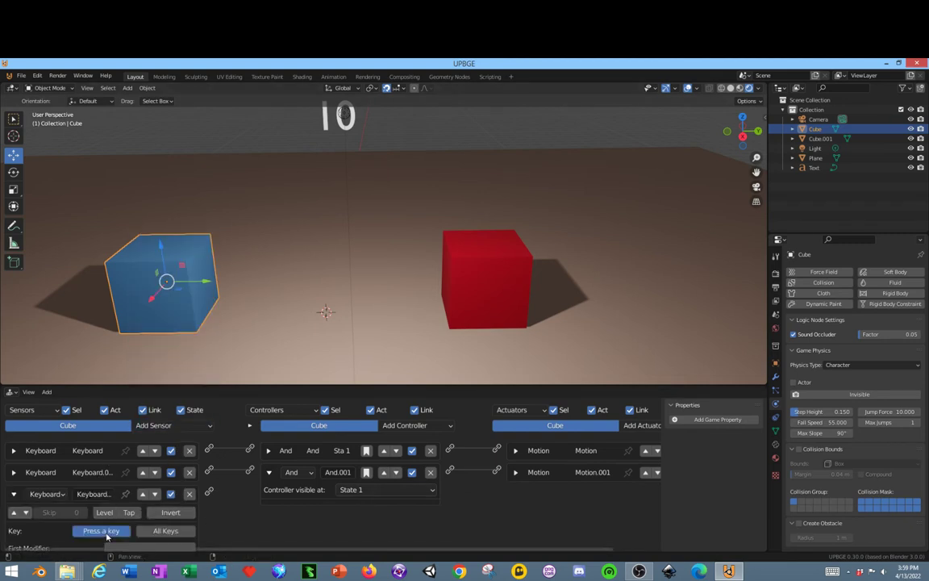
key("a")
Step: Add a third Motion actuator with a Y location of -0.10 to the blue cube and link the A sensor to it
middle_click_drag(600, 516, 490, 493)
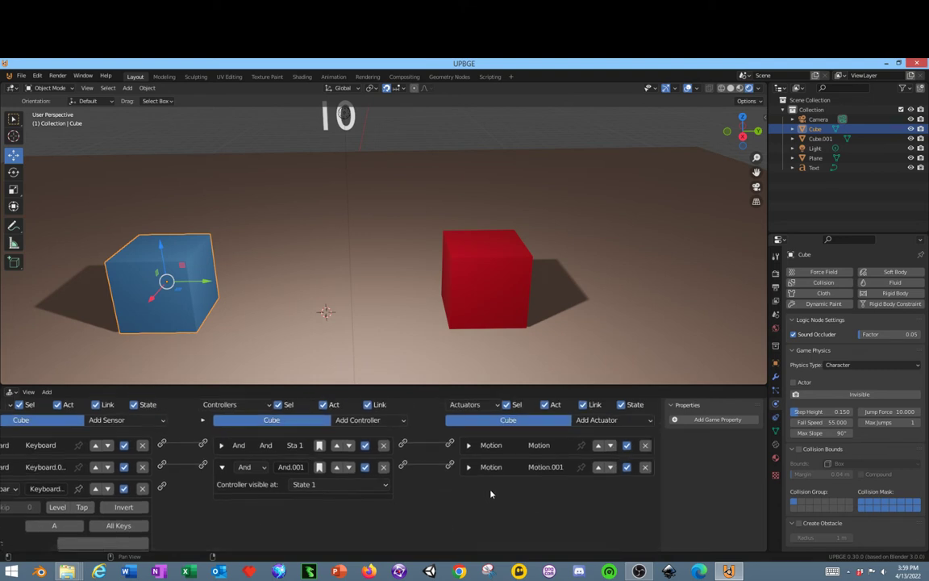
left_click(595, 431)
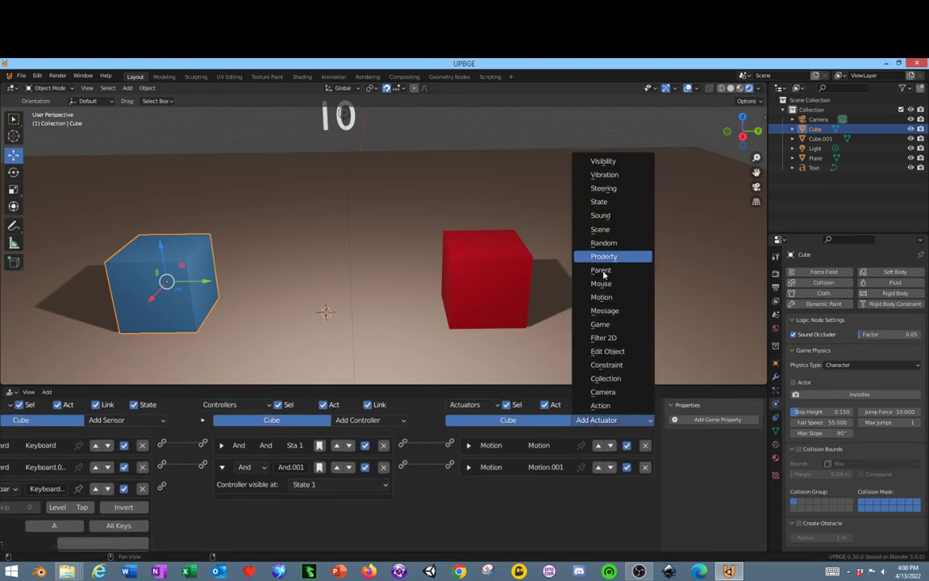
left_click(606, 298)
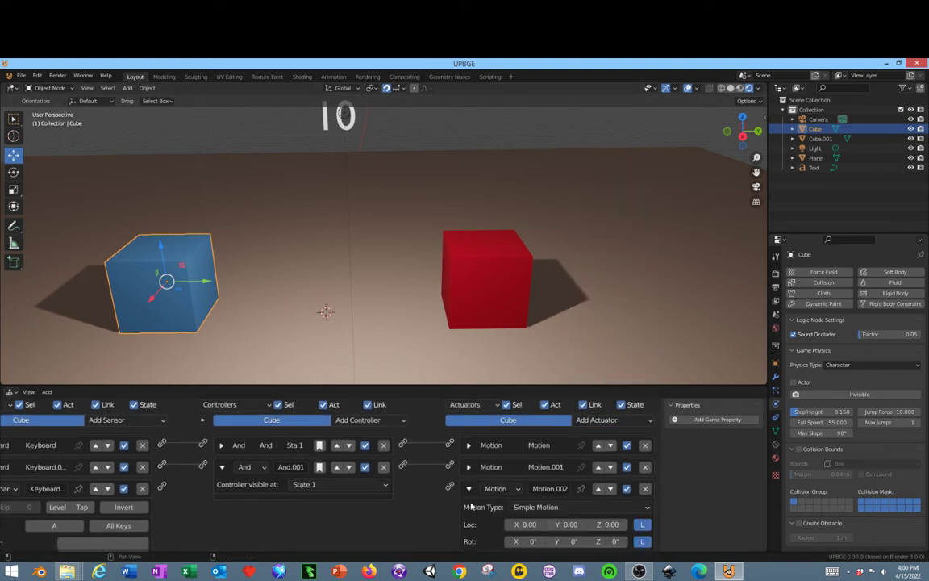
left_click(551, 524)
left_click_drag(162, 487, 452, 489)
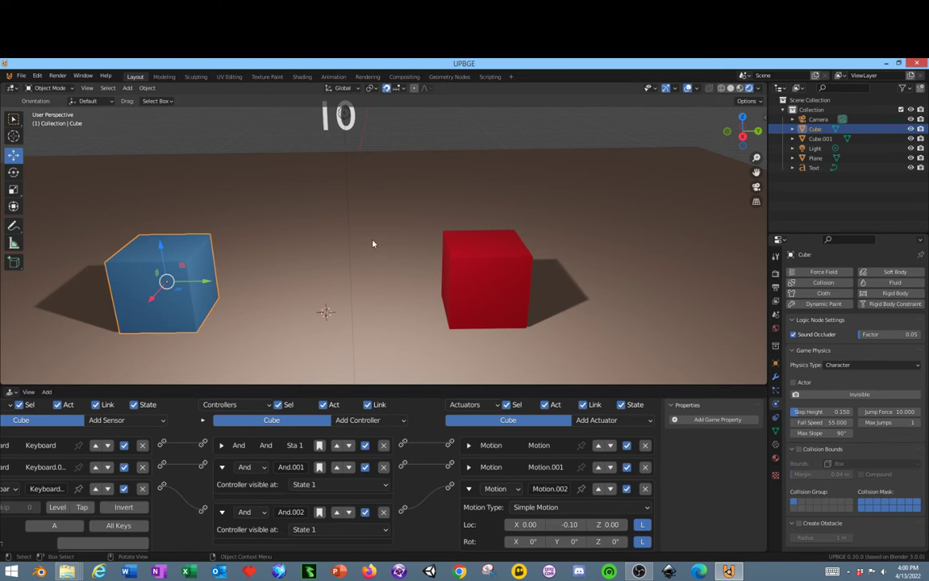
Step: Run the game, test moving the blue cube with A and D and jumping with Spacebar against the red cube, and stop the game
key("p")
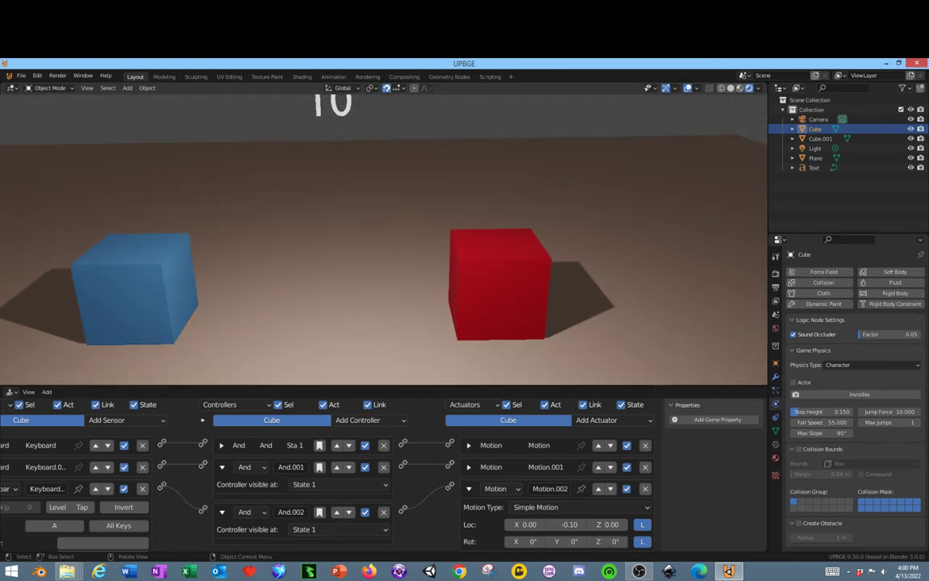
key("d")
key("a")
key("d")
key("a")
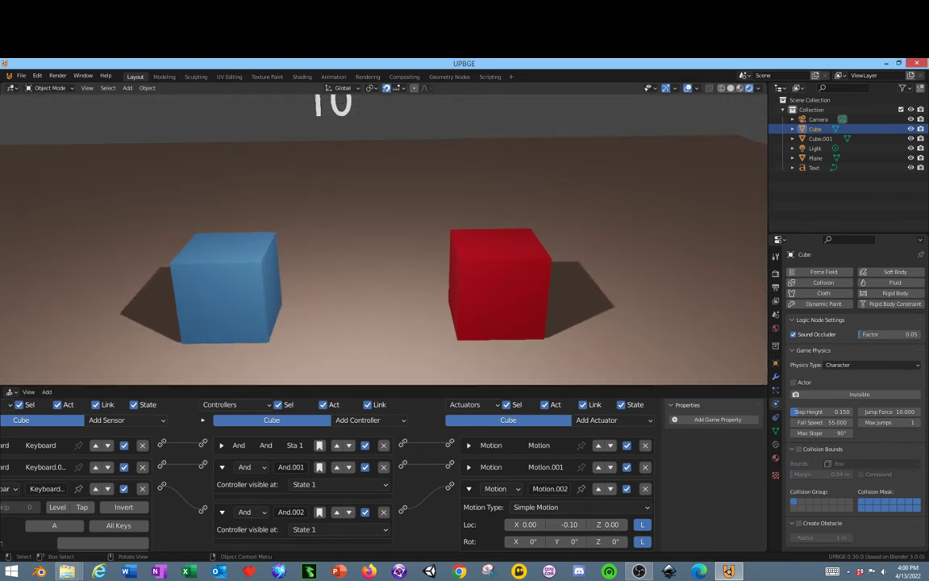
key("d")
key("space")
key("a")
key("d")
key("space")
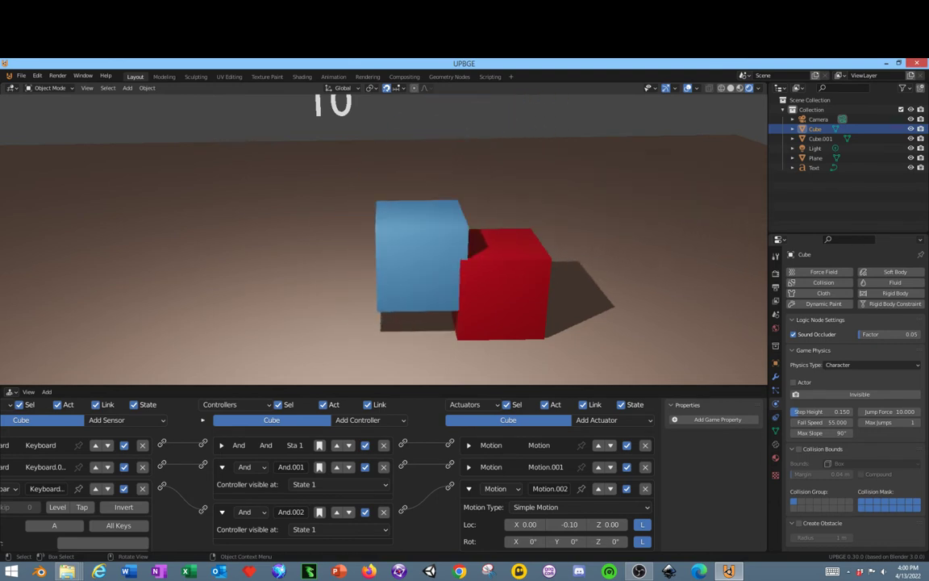
key("a")
key("d")
key("space")
key("a")
key("d")
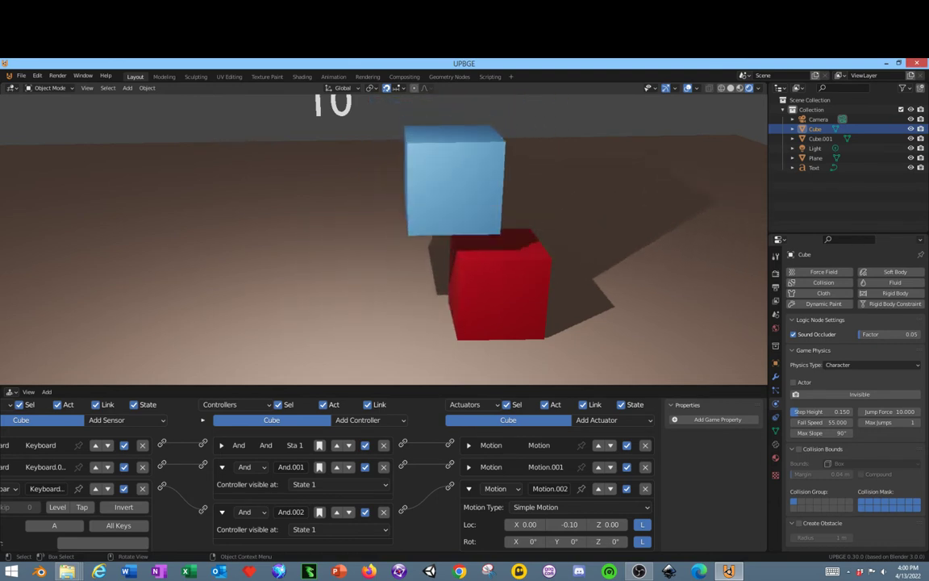
key("a")
key("Escape")
key("Escape")
Step: Enable Collision Bounds with the Box shape on the red cube and the blue cube
left_click(491, 294)
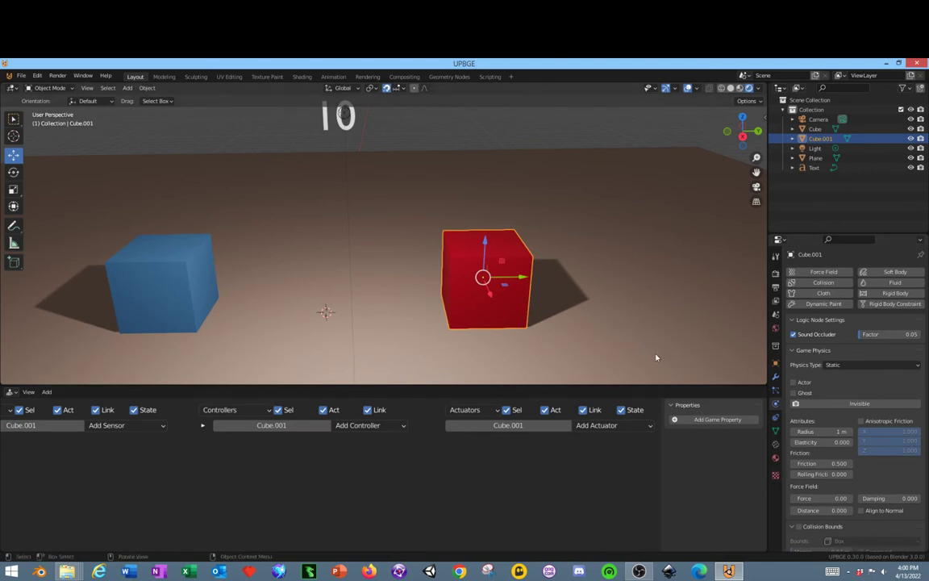
scroll(846, 476, "down", 3)
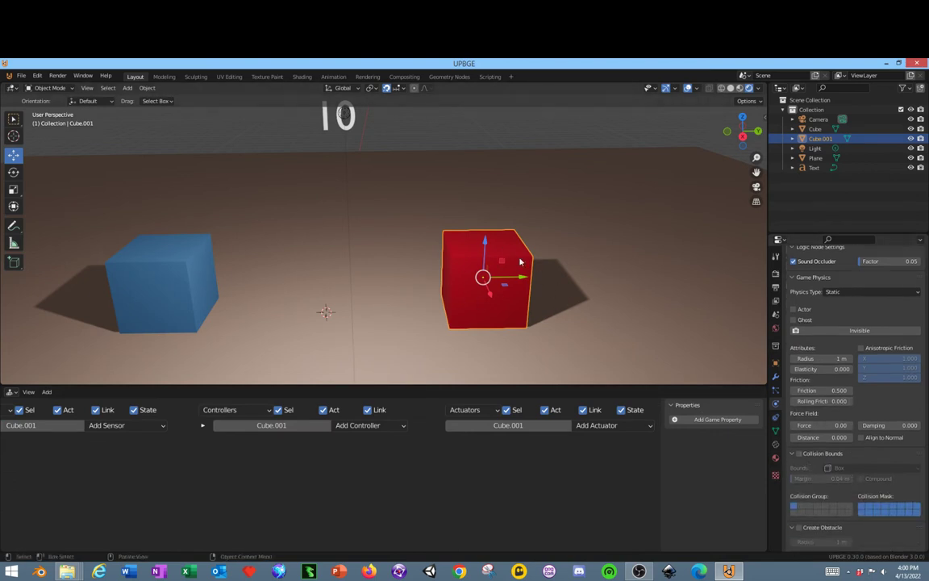
left_click(799, 453)
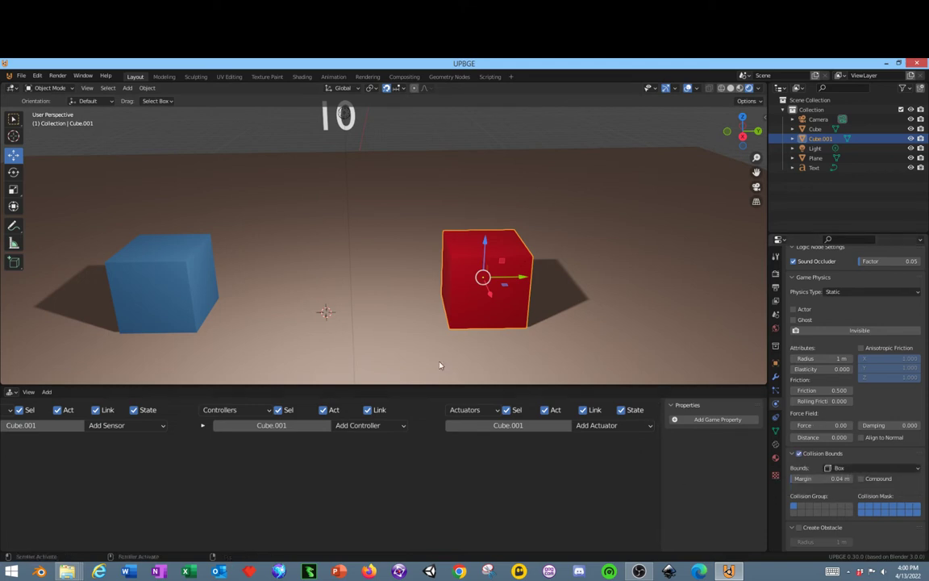
left_click(160, 250)
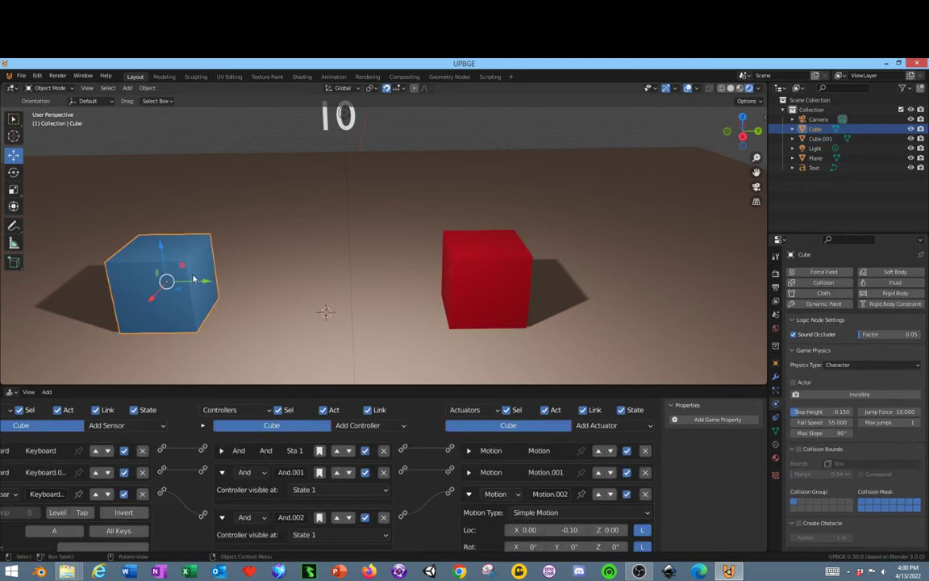
left_click(799, 449)
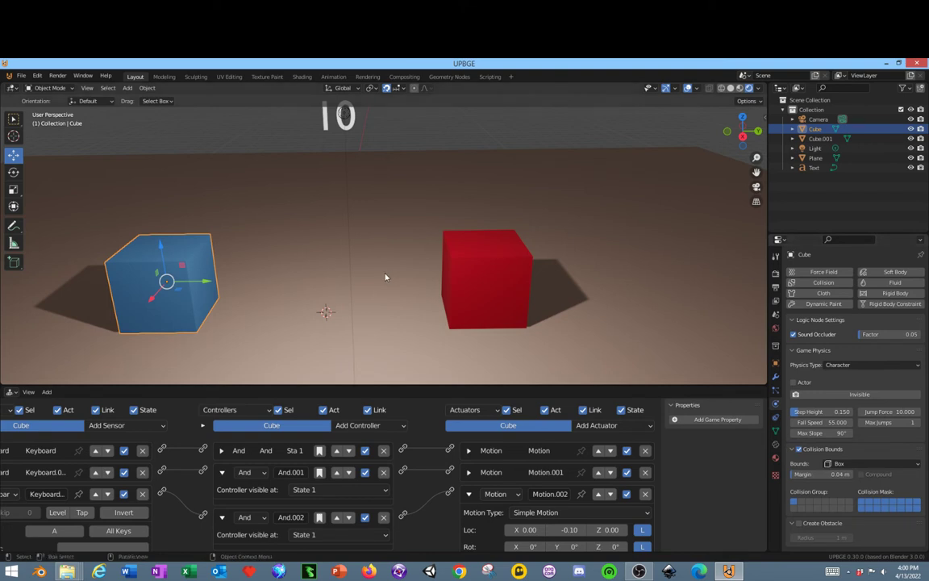
Step: Run the game, test the blue cube colliding with and jumping onto the red cube, and stop the game
key("p")
key("d")
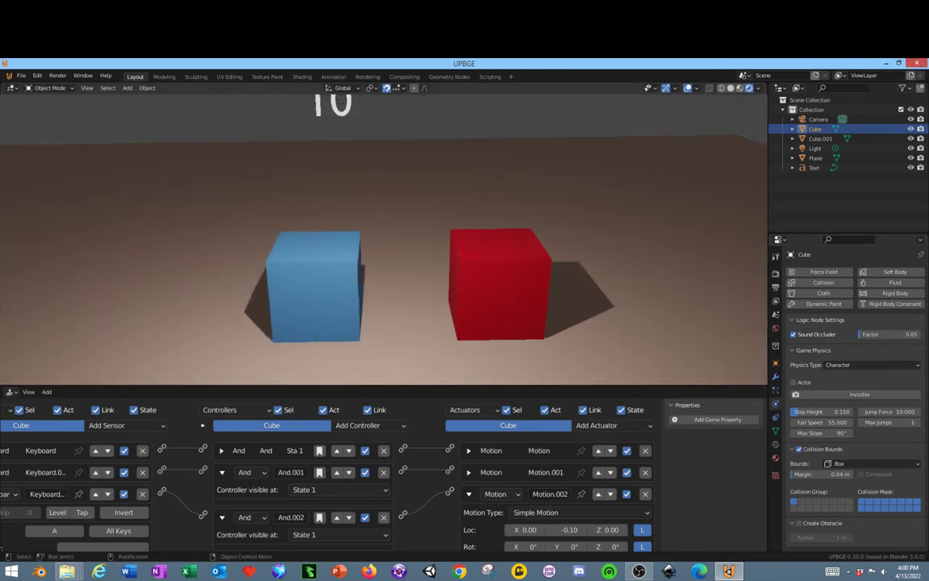
key("a")
key("d")
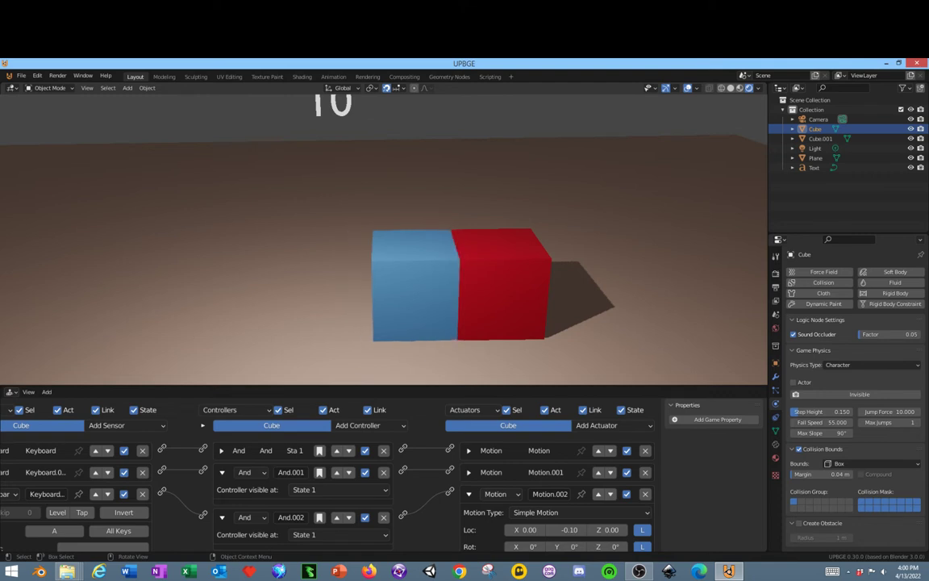
key("space")
key("d")
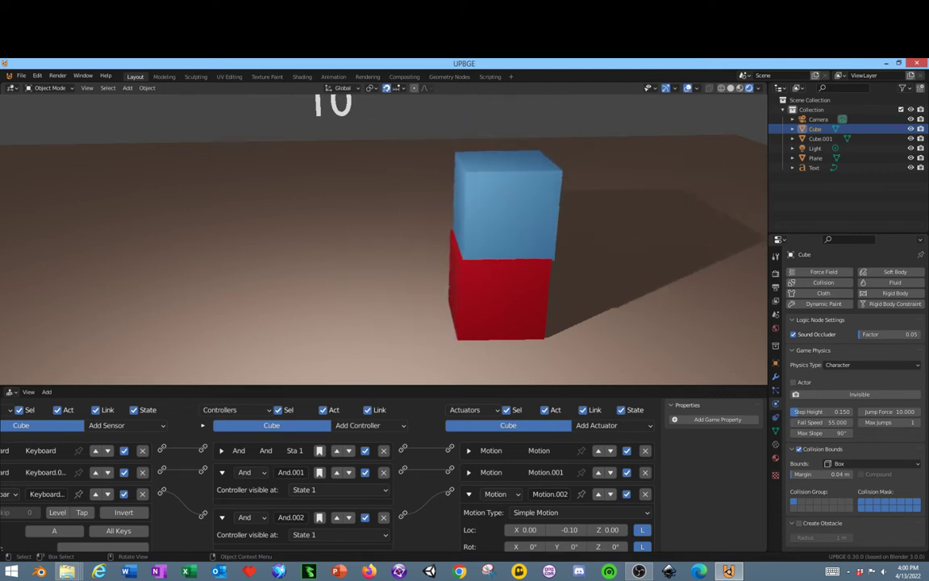
key("a")
key("Escape")
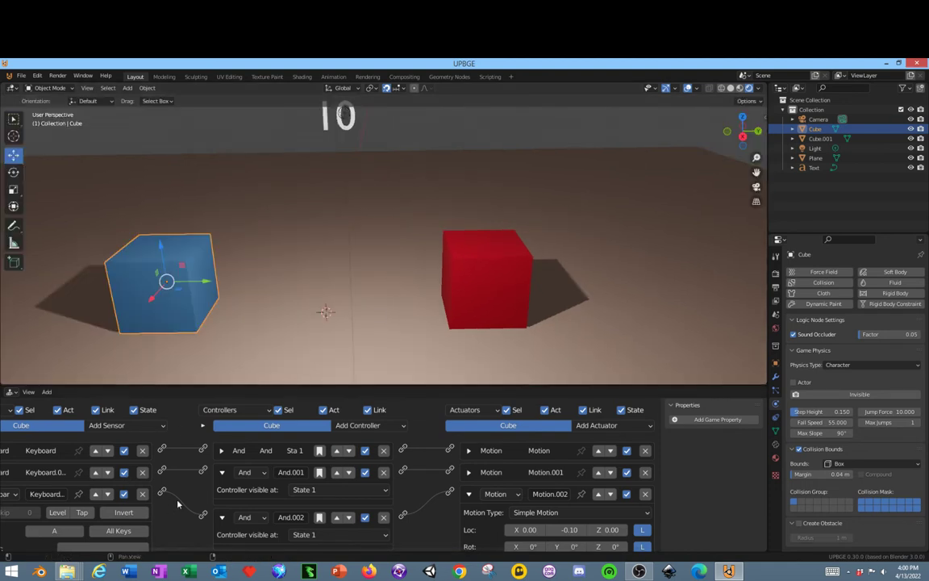
Step: Collapse all of the blue cube's remaining expanded sensor, controller and actuator bricks
middle_click_drag(317, 491, 366, 447)
left_click(12, 450)
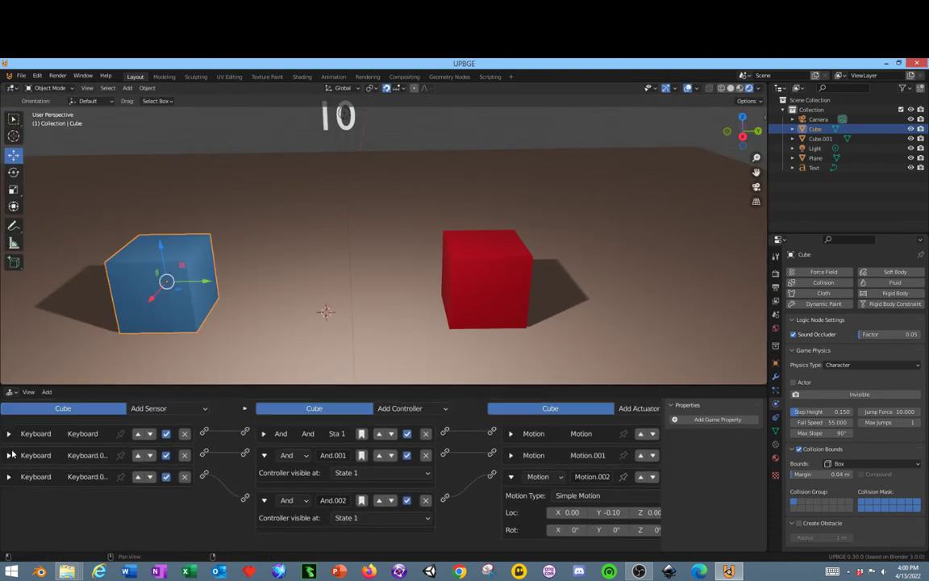
left_click(262, 500)
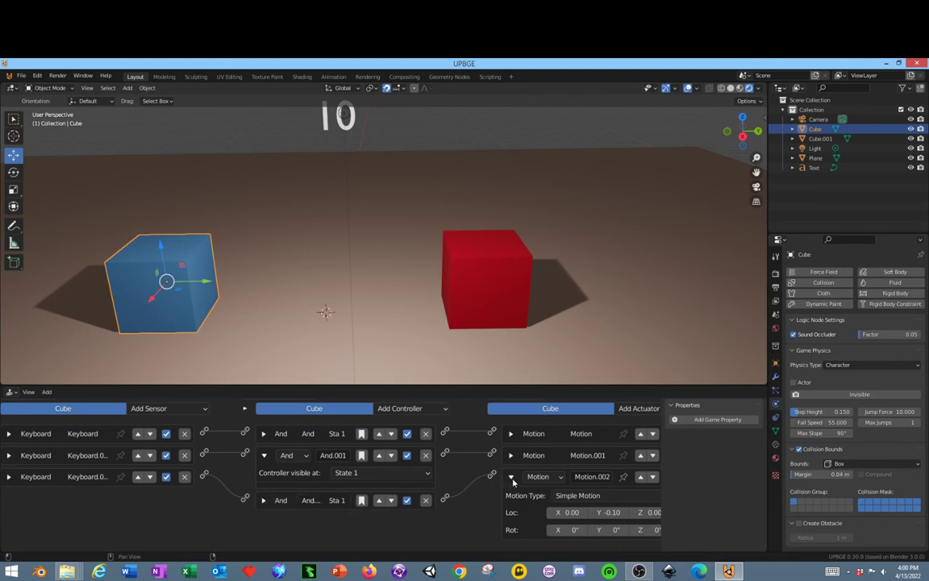
left_click(511, 477)
middle_click_drag(503, 508, 417, 510)
left_click(233, 472)
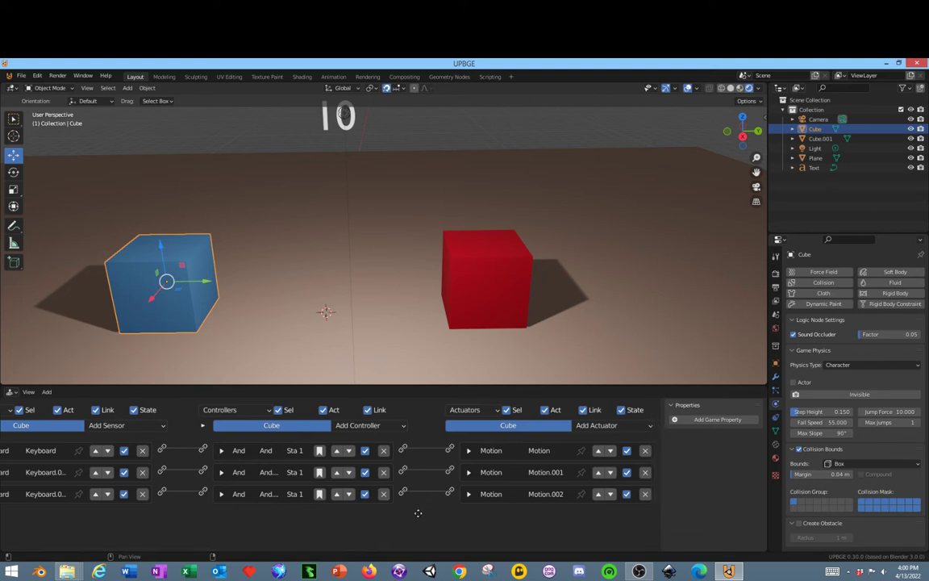
Step: Add two game properties to the light and delete the first one, widening the properties area to show their fields
left_click(346, 125)
left_click(735, 419)
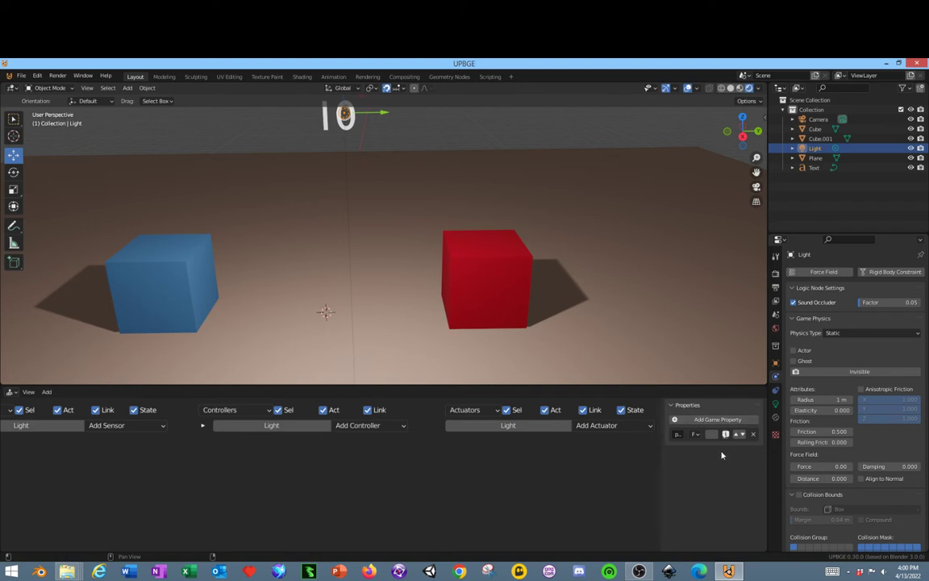
left_click(674, 420)
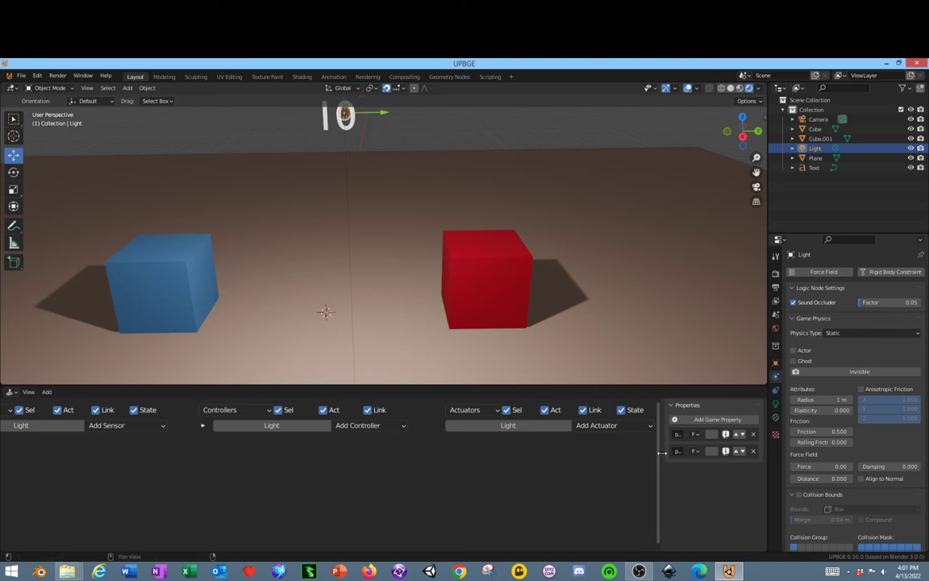
left_click_drag(661, 451, 526, 444)
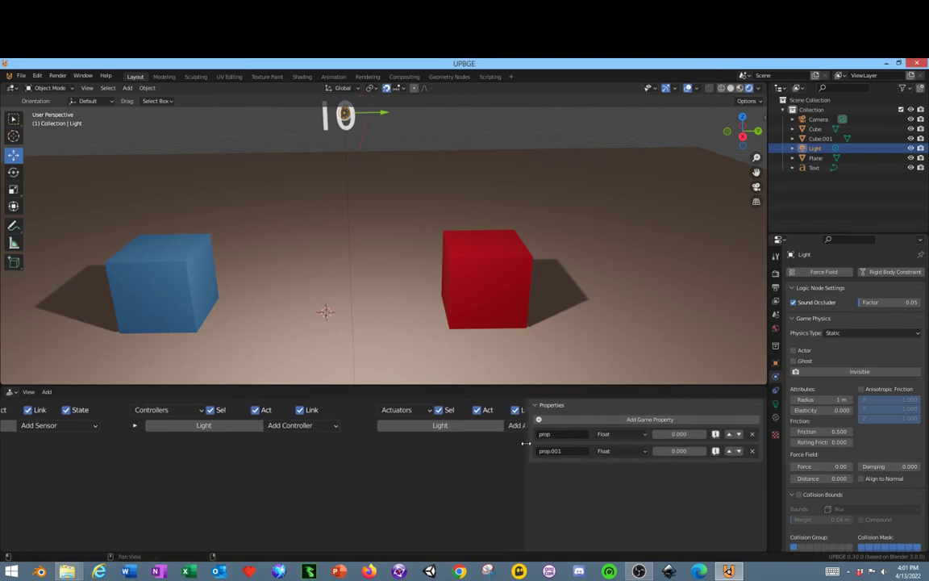
left_click(752, 434)
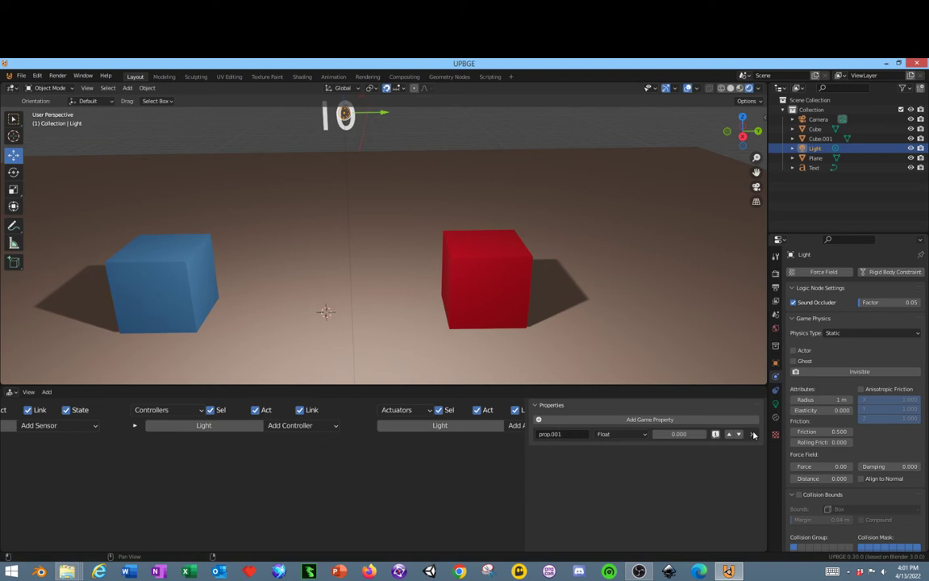
Step: Set the light's game property type to Integer and rename the property Text
left_click(619, 435)
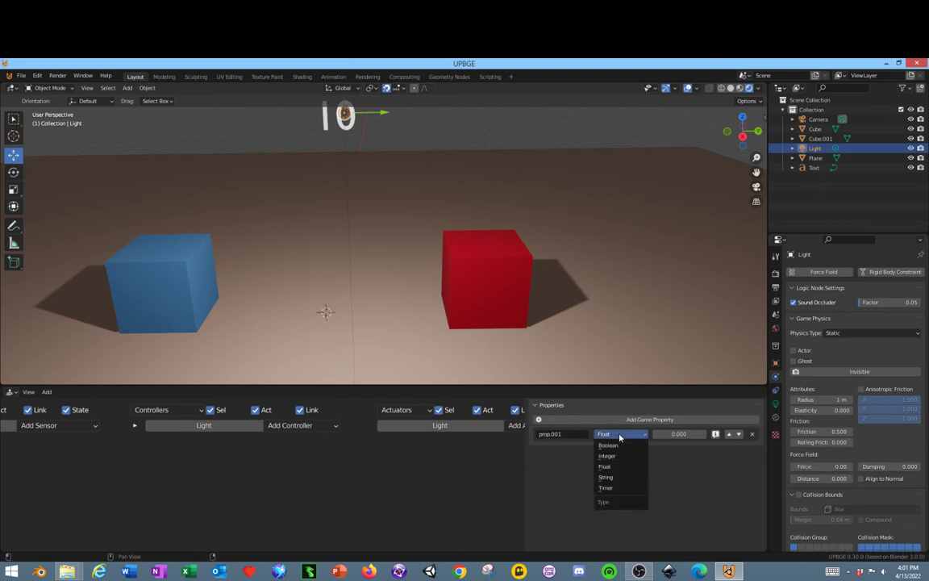
left_click(619, 434)
left_click(621, 435)
left_click(627, 456)
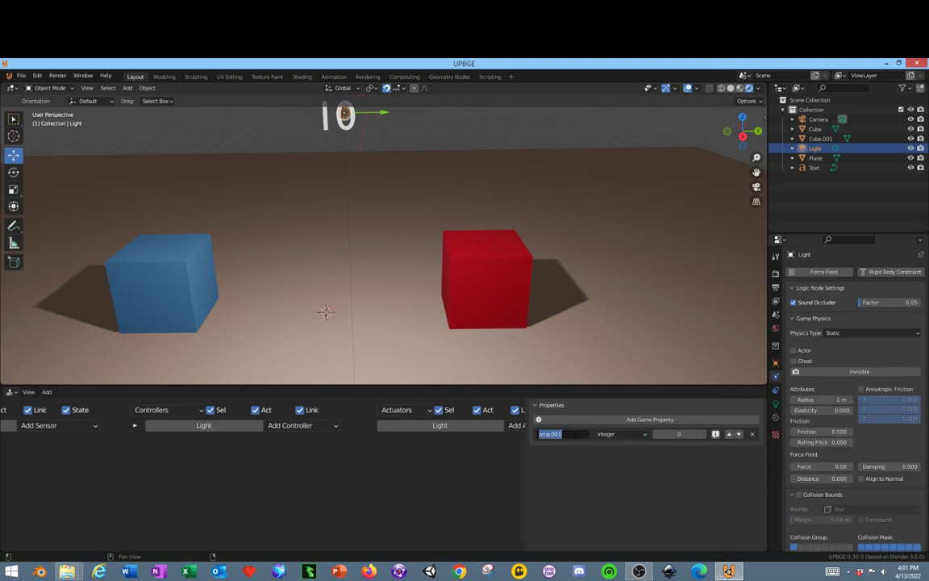
type("t")
key("Return")
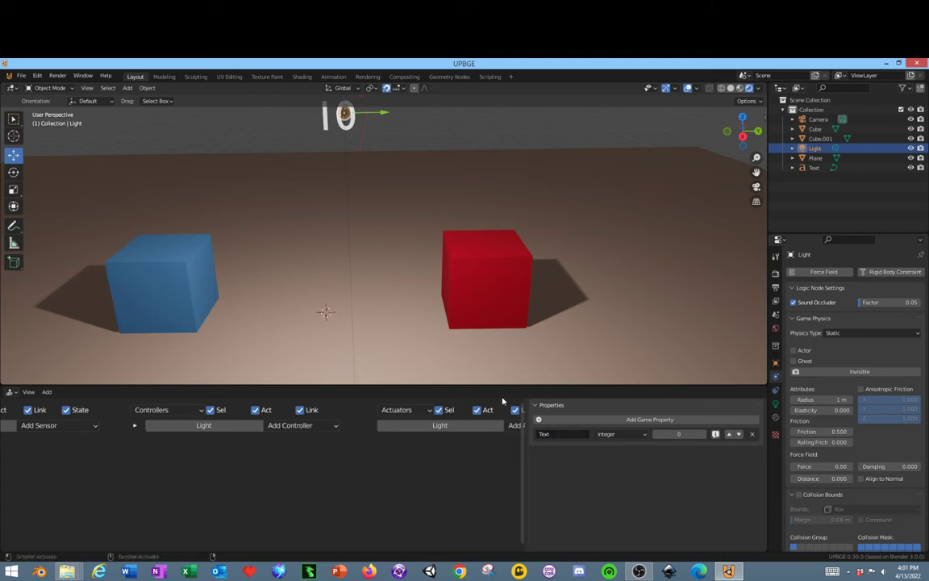
scroll(292, 455, "down", 2)
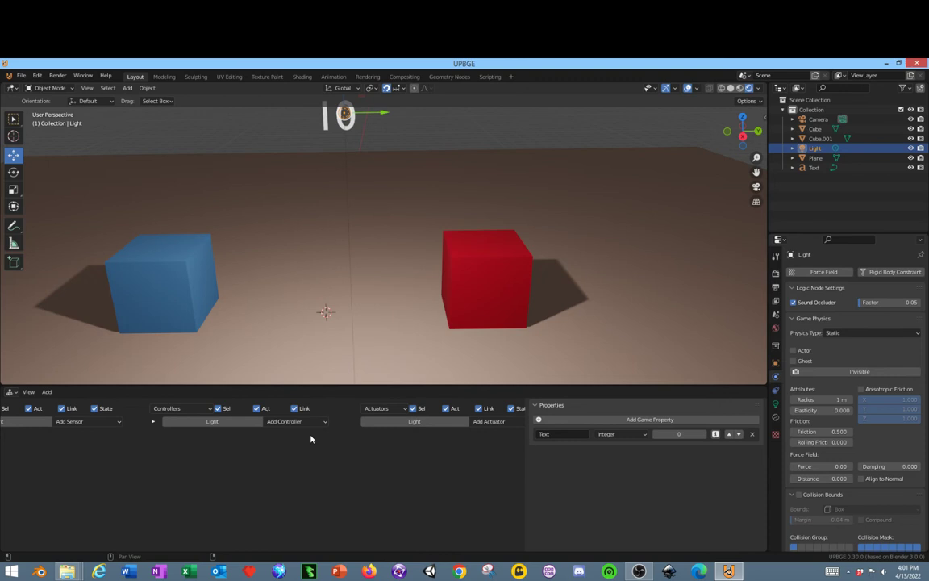
Step: Delete the light's game property, and give the text object a text game property of type Integer
left_click(751, 434)
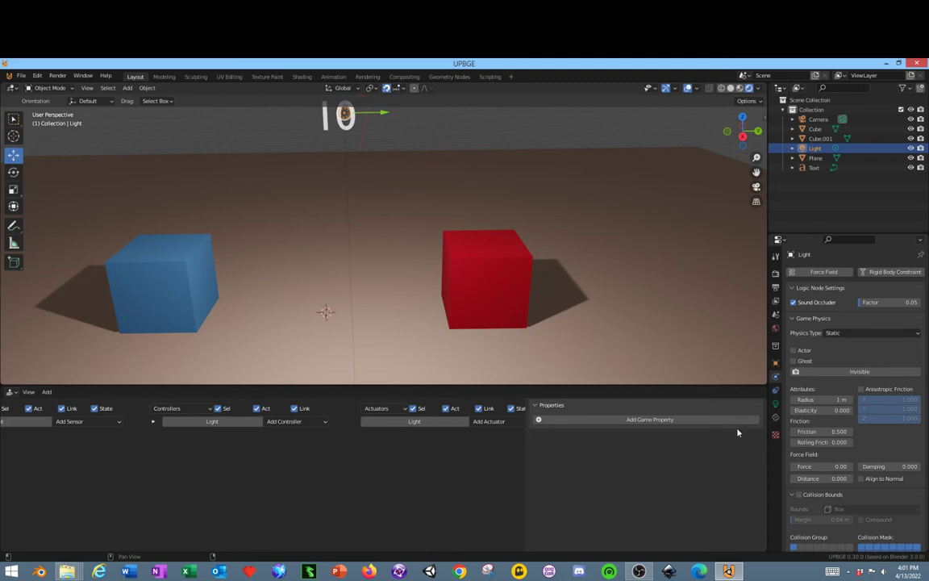
left_click(342, 128)
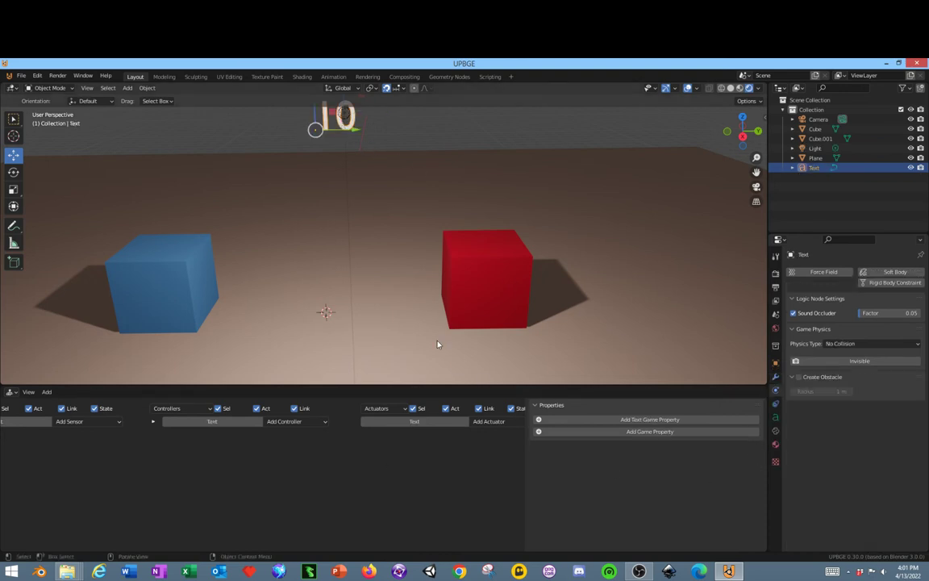
scroll(283, 487, "down", 1)
left_click(644, 421)
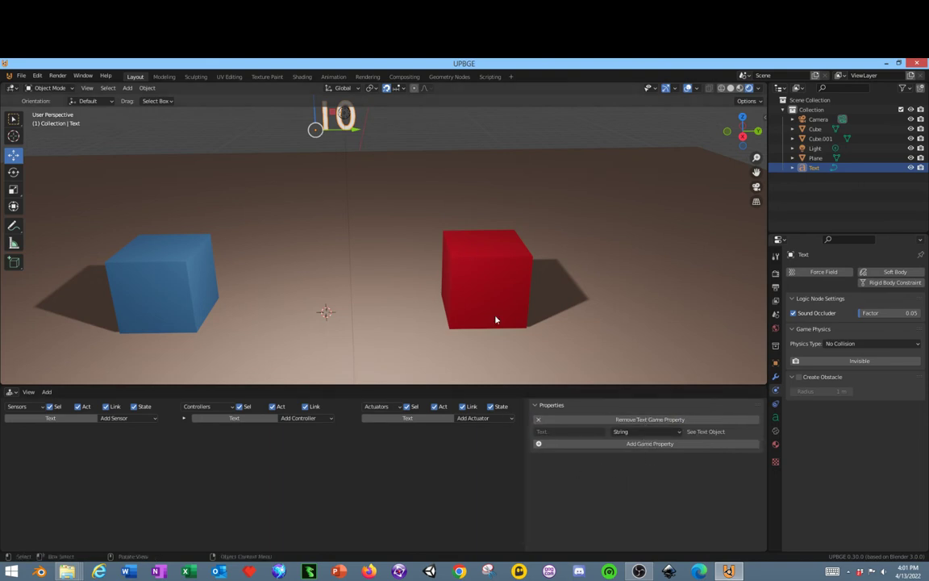
left_click(594, 420)
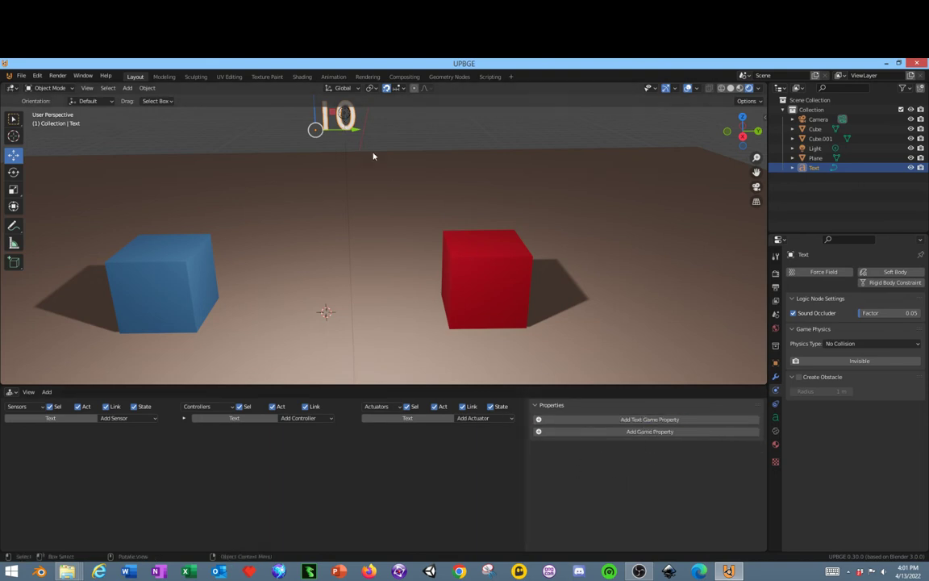
left_click(625, 420)
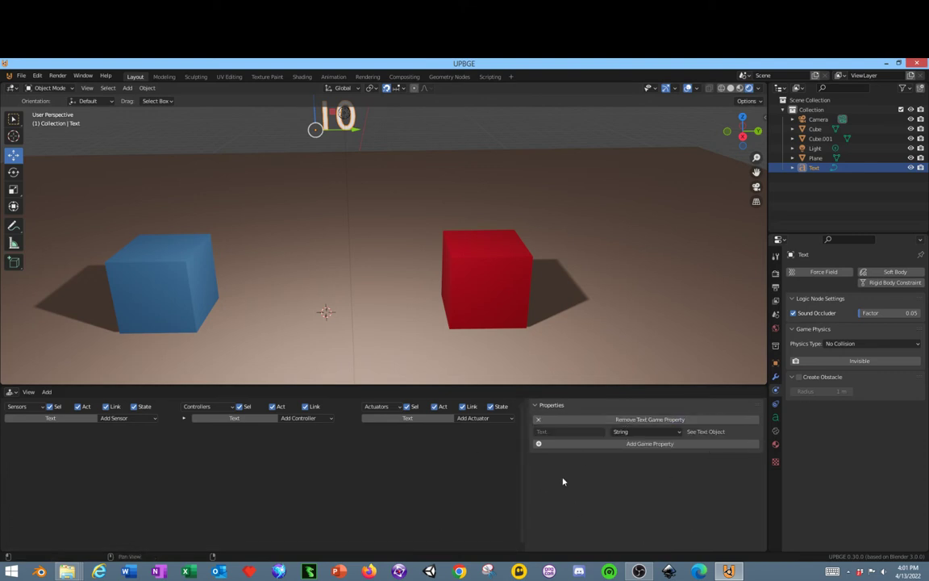
left_click(629, 438)
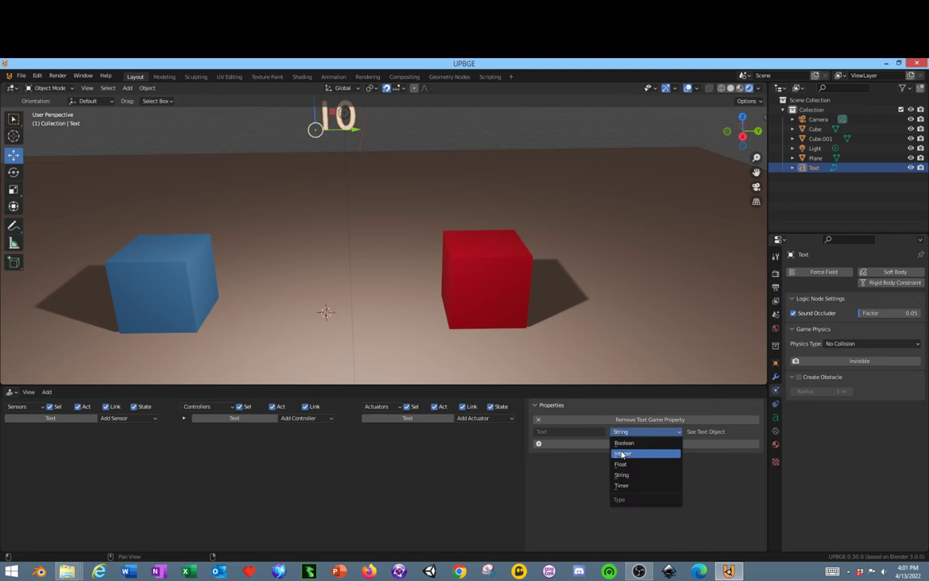
left_click(637, 450)
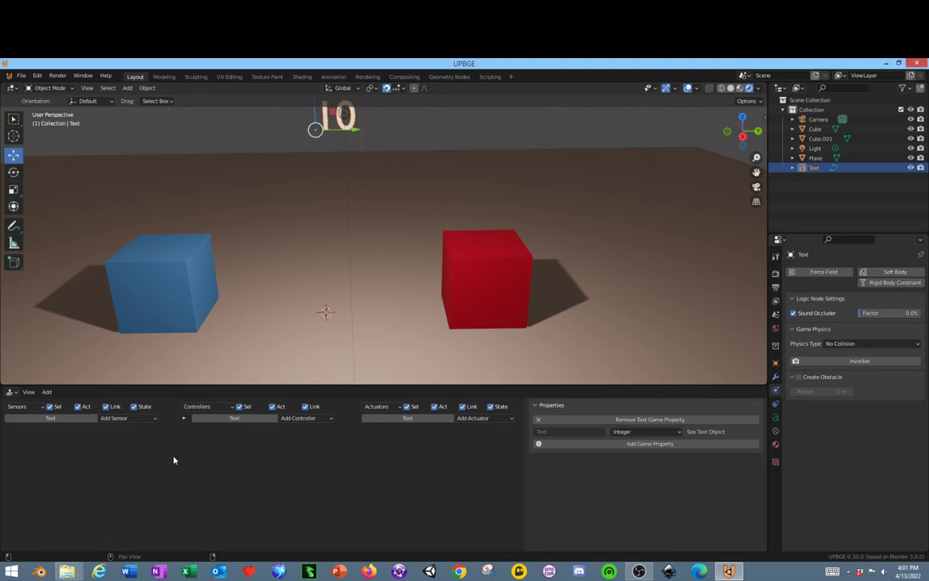
Step: Add a Property actuator to the text object in Assign mode, targeting the Text property with a value of -1
left_click(472, 417)
left_click(471, 418)
scroll(462, 456, "up", 3)
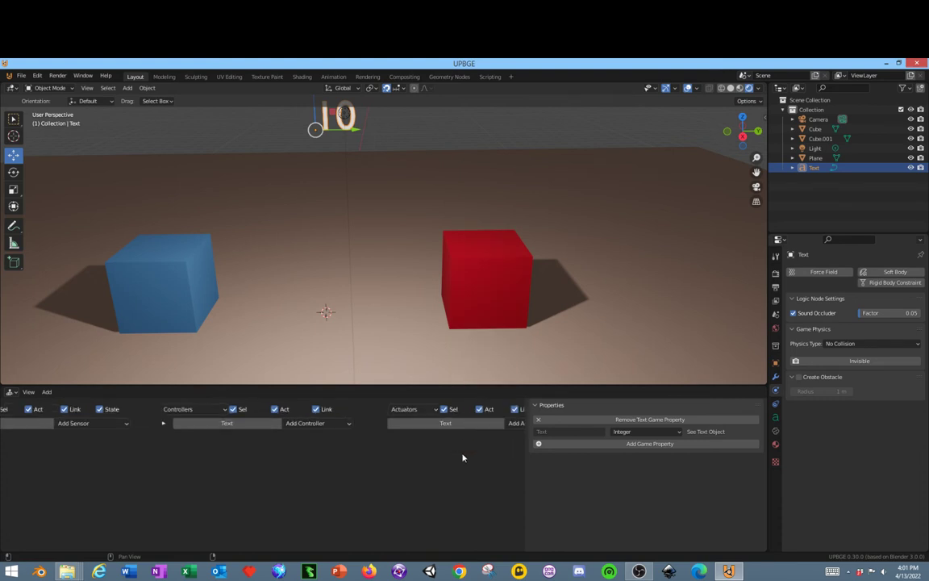
scroll(460, 455, "down", 2)
left_click(489, 419)
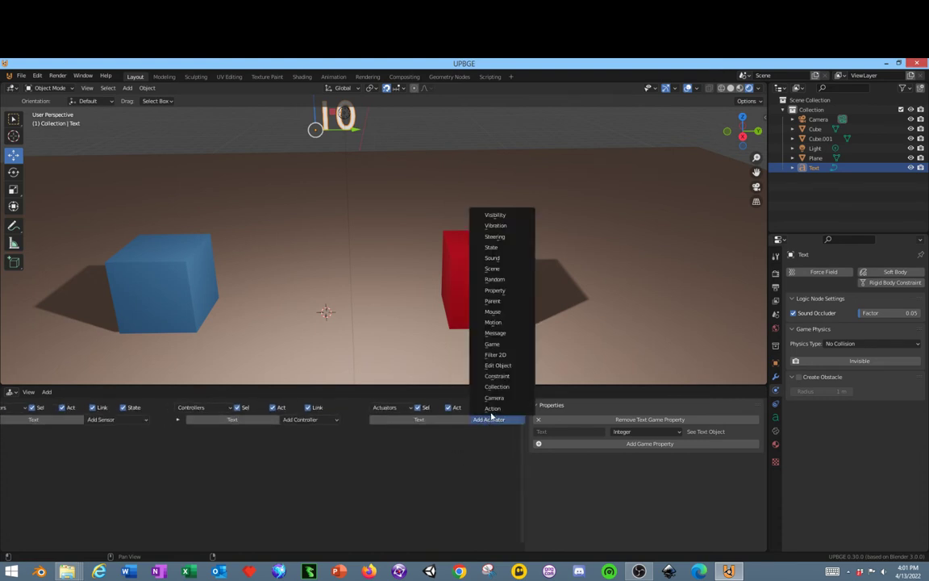
left_click(494, 292)
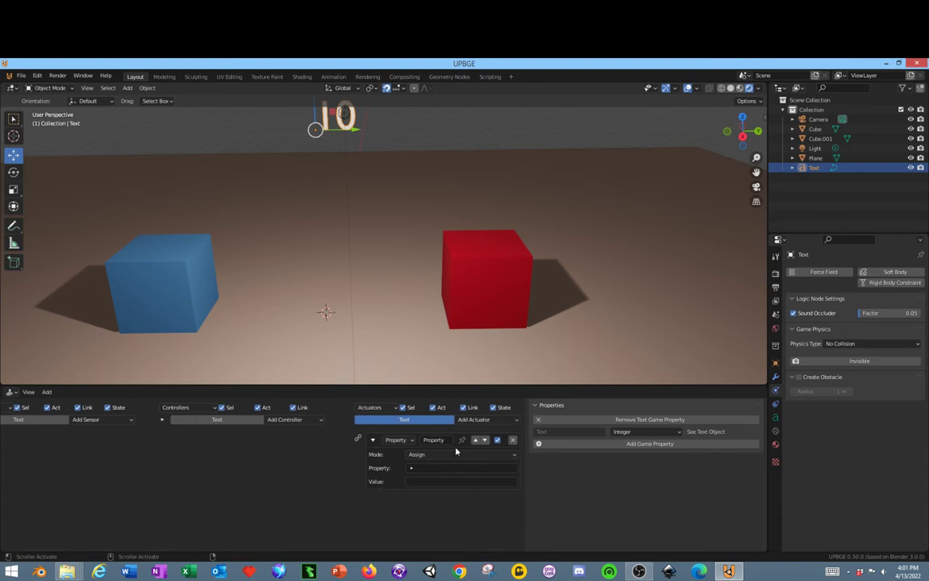
left_click(427, 470)
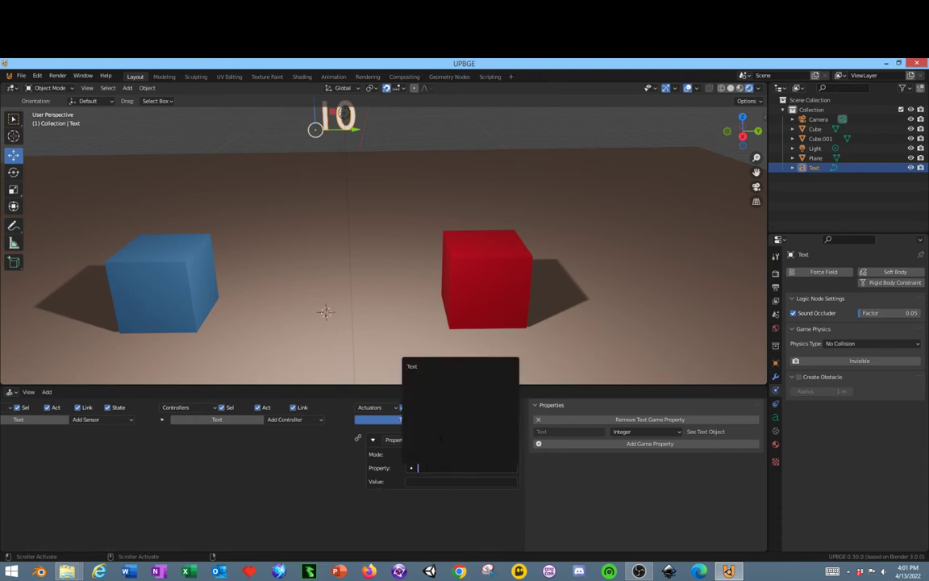
left_click(425, 367)
left_click(425, 481)
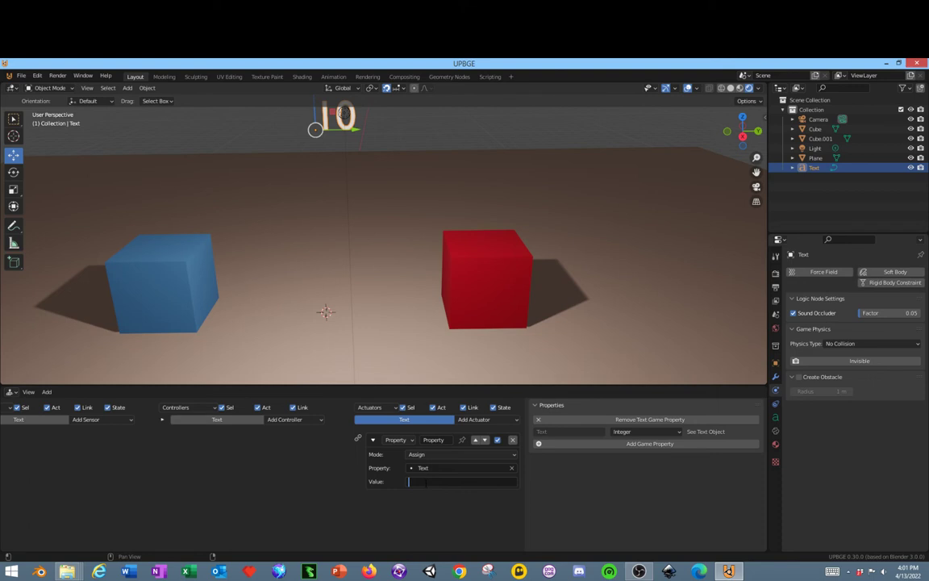
type("-1")
key("Return")
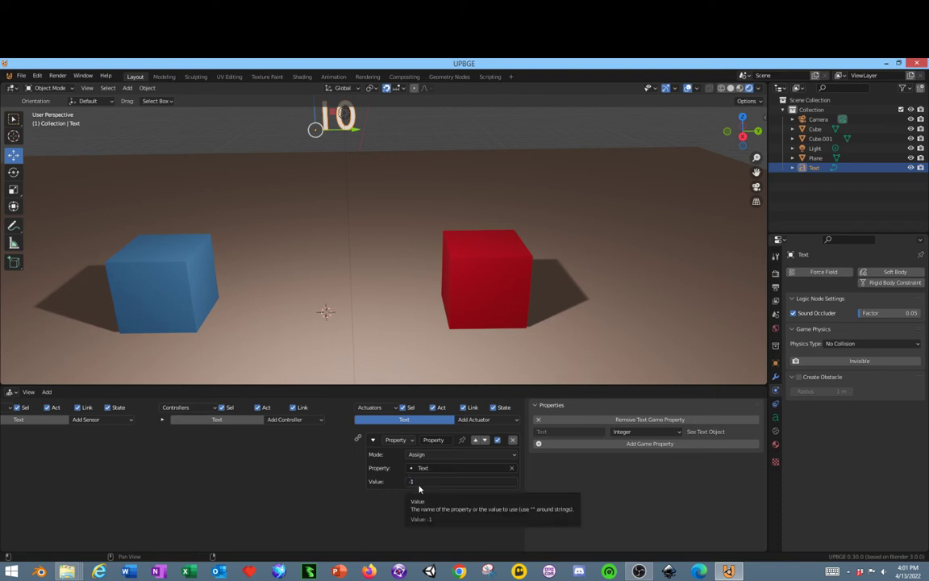
Step: Select the text object and the blue cube together, and enlarge the logic brick area to show both objects' bricks
left_click(179, 292)
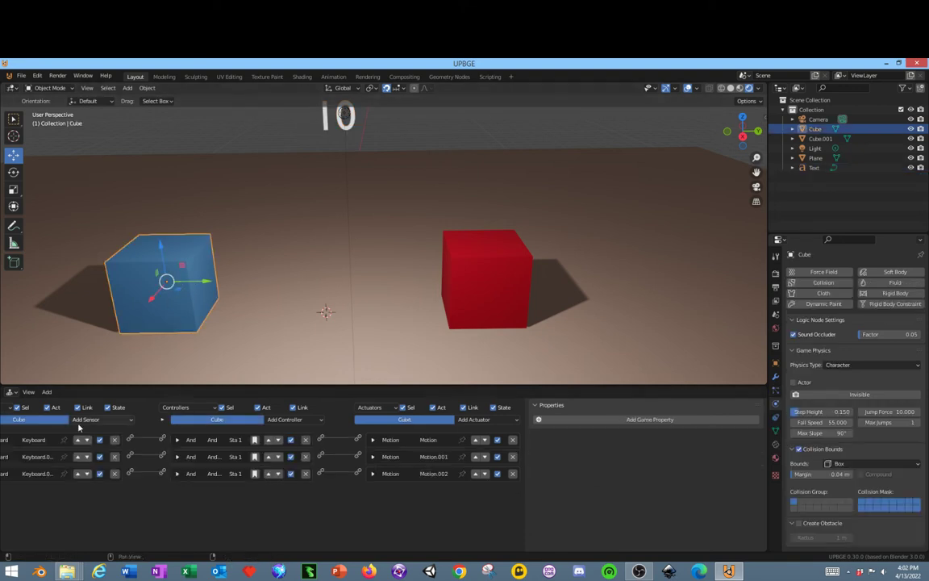
left_click(339, 118)
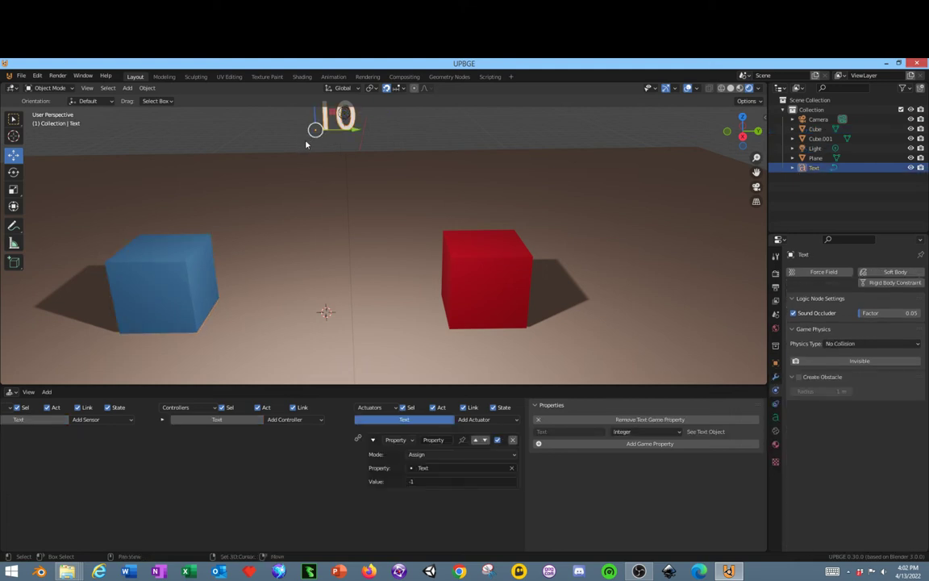
left_click(171, 291, "shift")
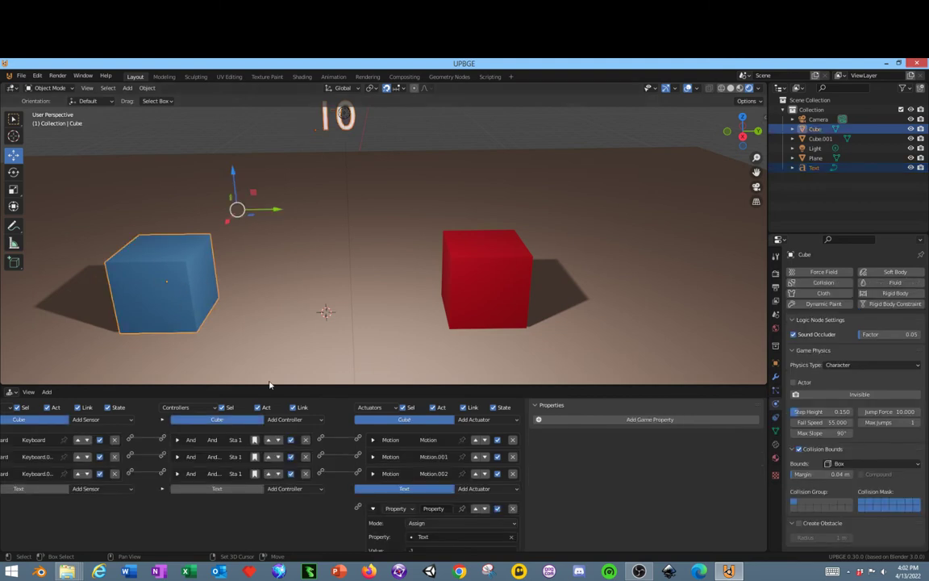
left_click_drag(278, 385, 278, 313)
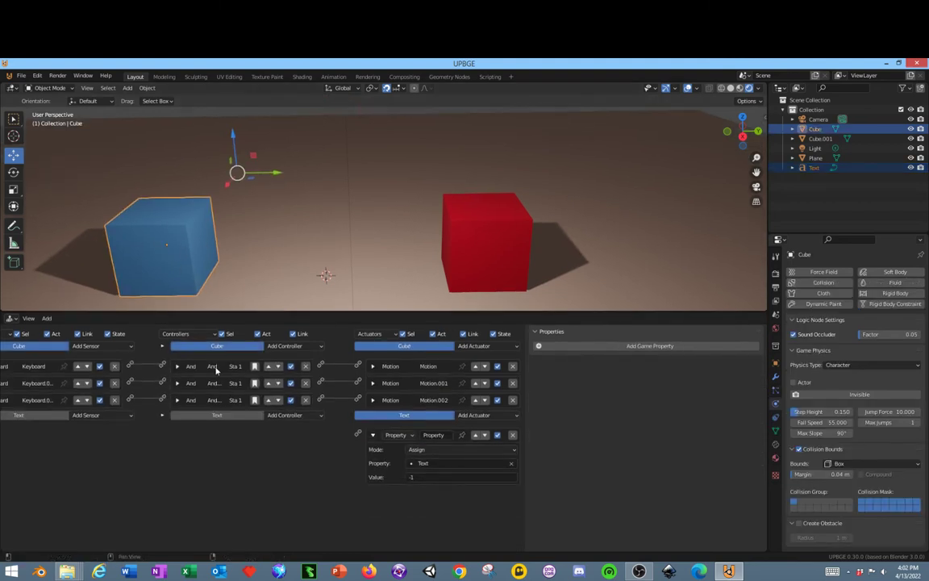
middle_click_drag(126, 441, 195, 446)
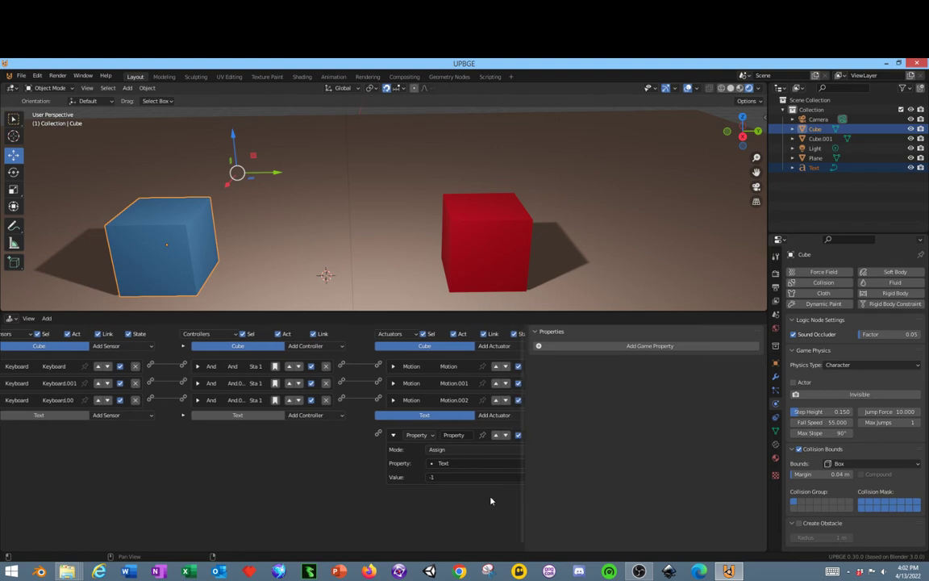
left_click_drag(525, 518, 609, 518)
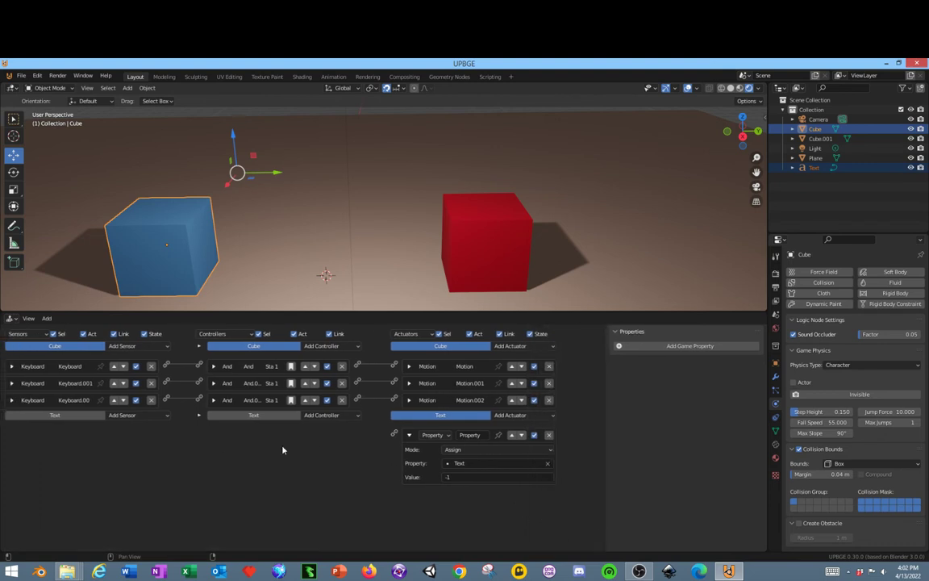
Step: Add a Collision sensor to the blue cube that detects by material, using Material.002
left_click(133, 347)
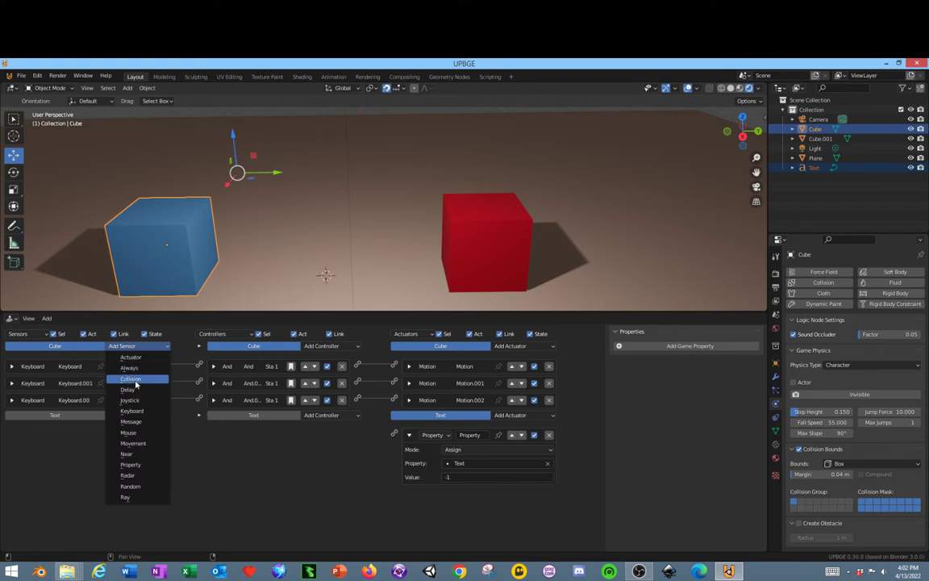
left_click(134, 379)
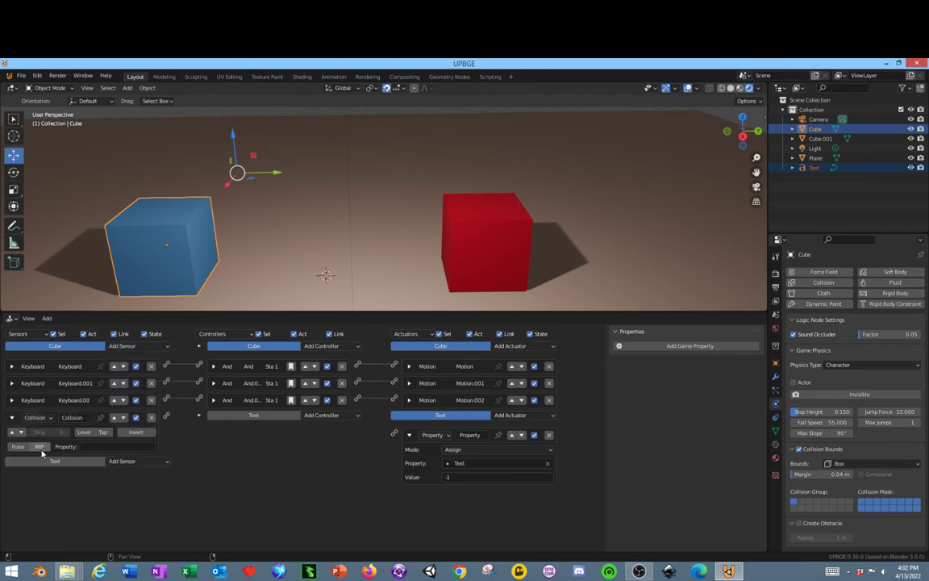
left_click(40, 447)
left_click(95, 446)
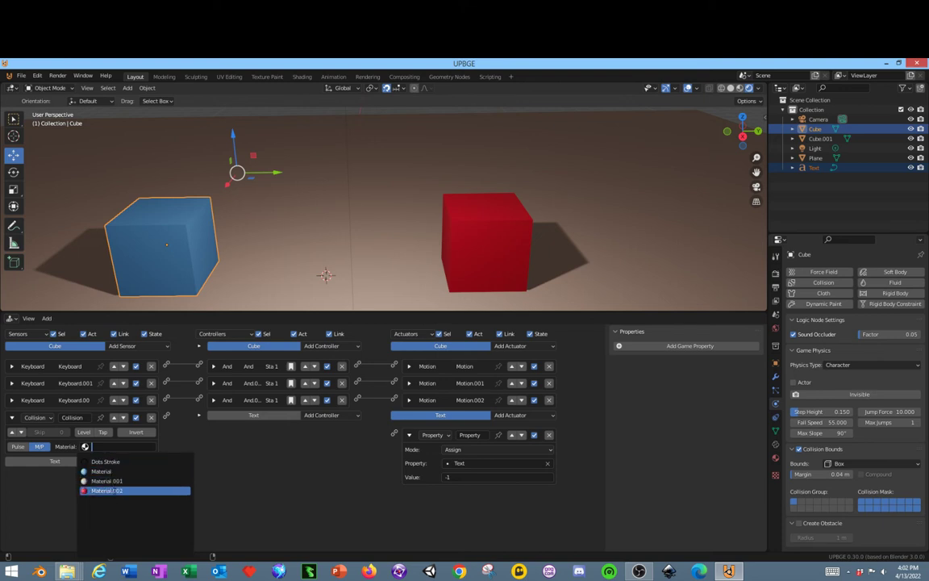
left_click(109, 490)
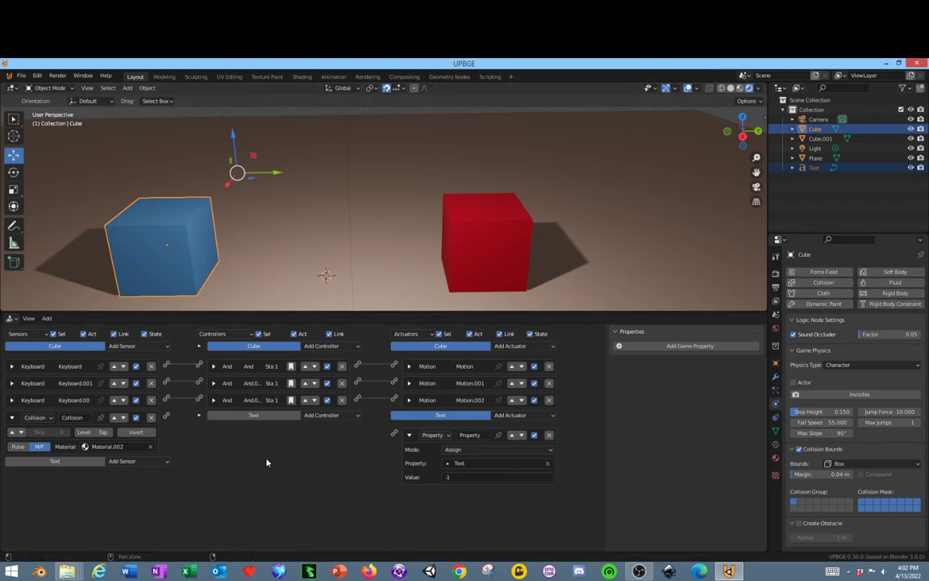
Step: Add an And controller to the text object, link the cube's Collision sensor through it to the Property actuator, and re-enter the value -1
left_click_drag(167, 417, 395, 433)
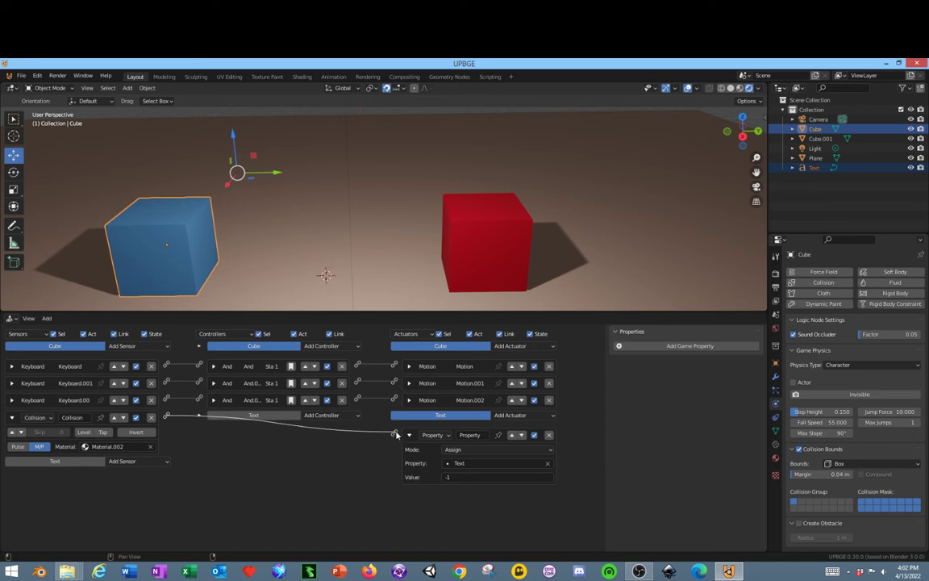
left_click(309, 415)
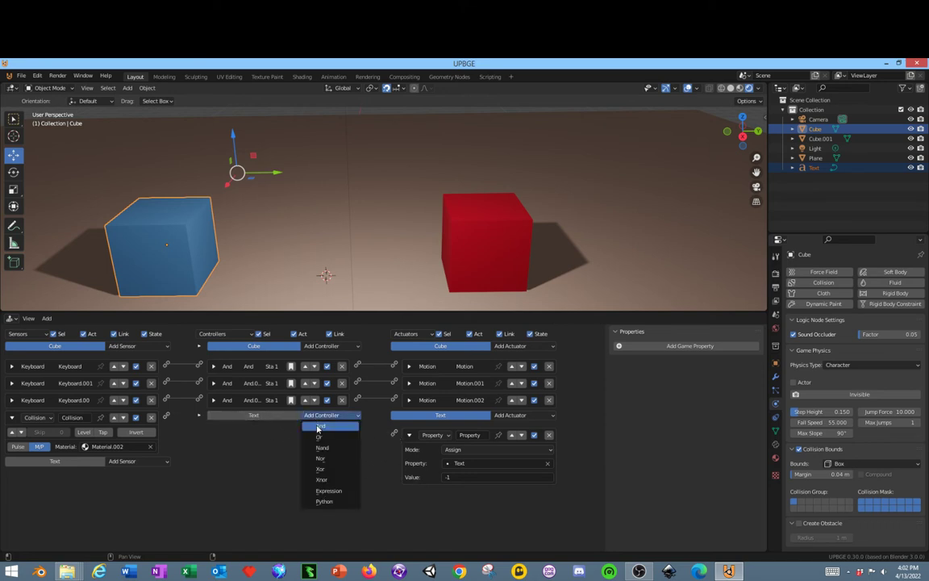
left_click(319, 427)
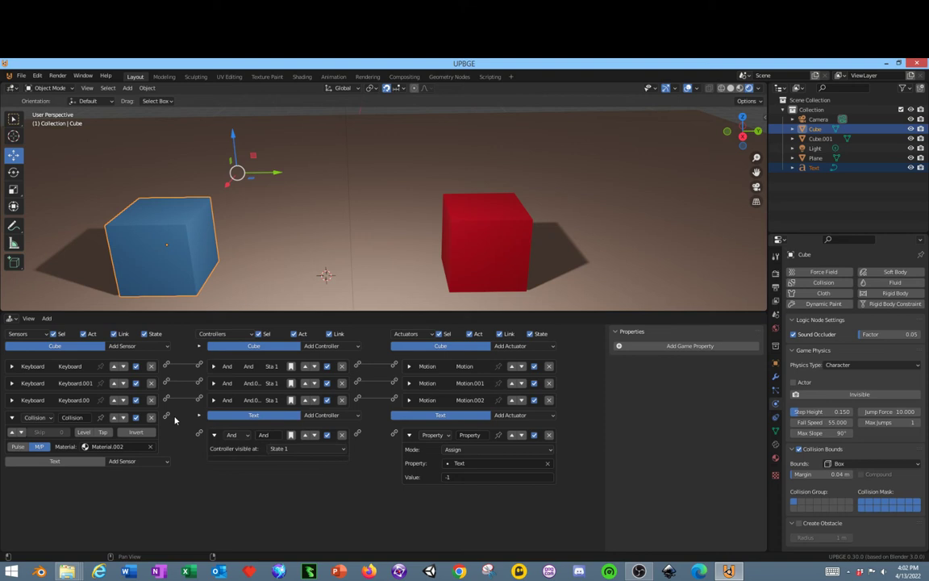
left_click_drag(166, 417, 199, 434)
left_click_drag(357, 434, 395, 435)
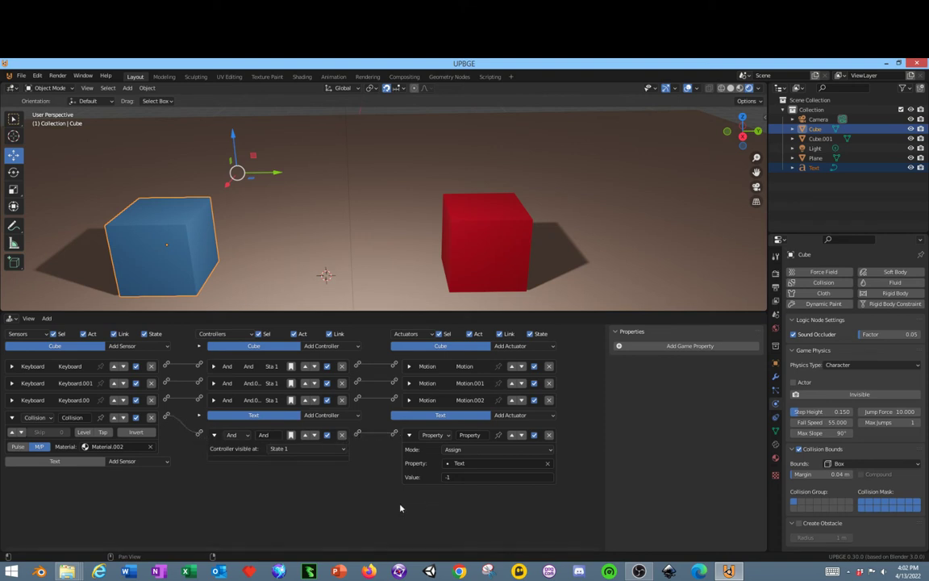
left_click(452, 478)
type("-1")
key("Return")
Step: Run the game, move the blue cube into the red cube to test the text change, and stop the game
scroll(329, 198, "down", 3)
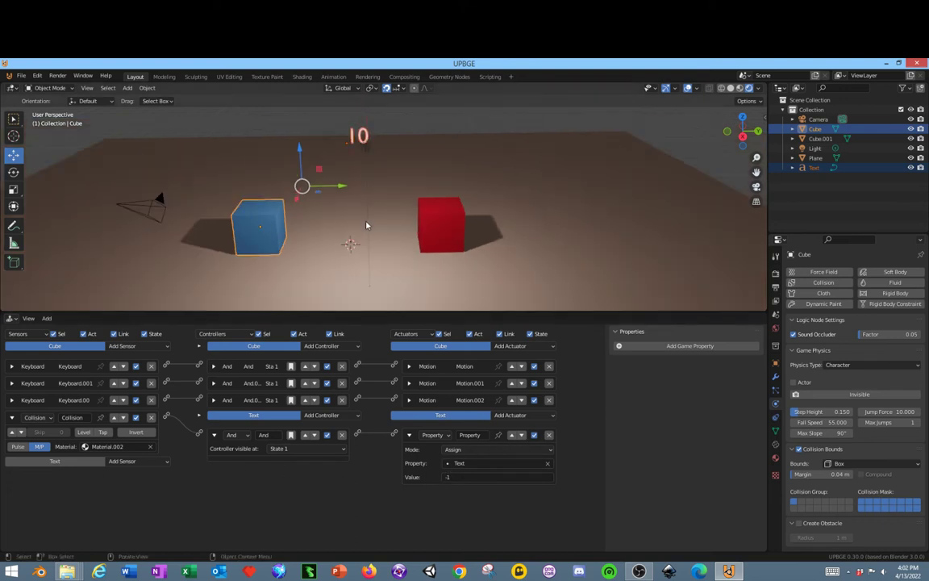
key("p")
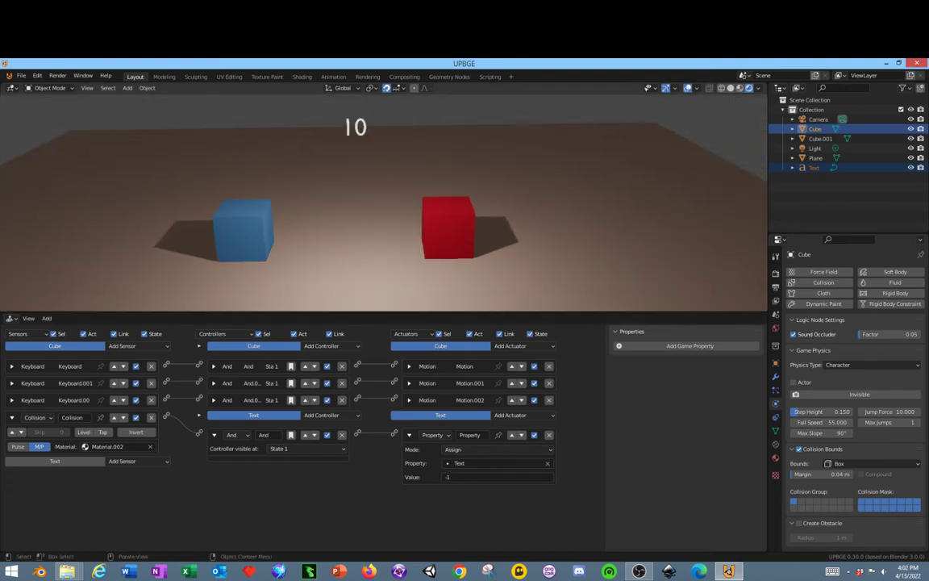
key("Right")
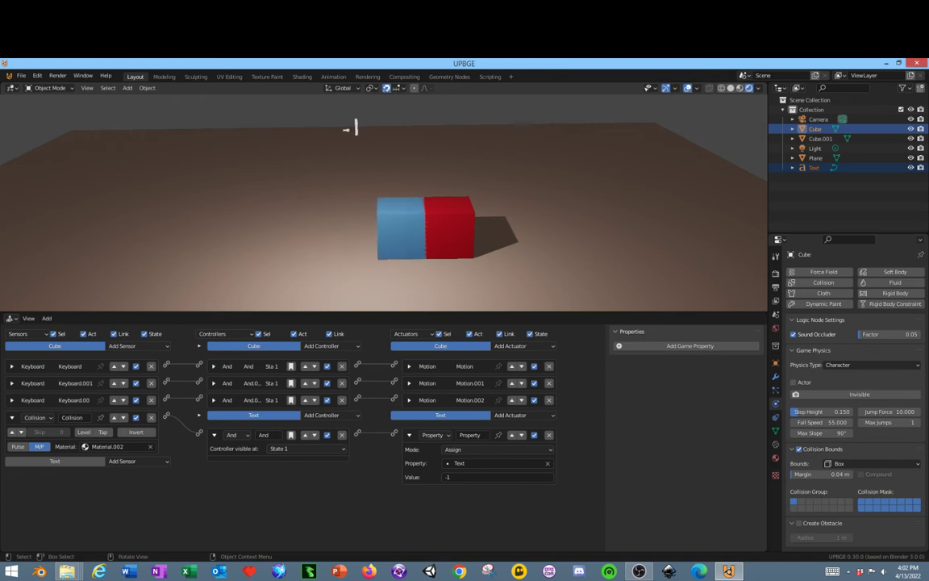
key("Escape")
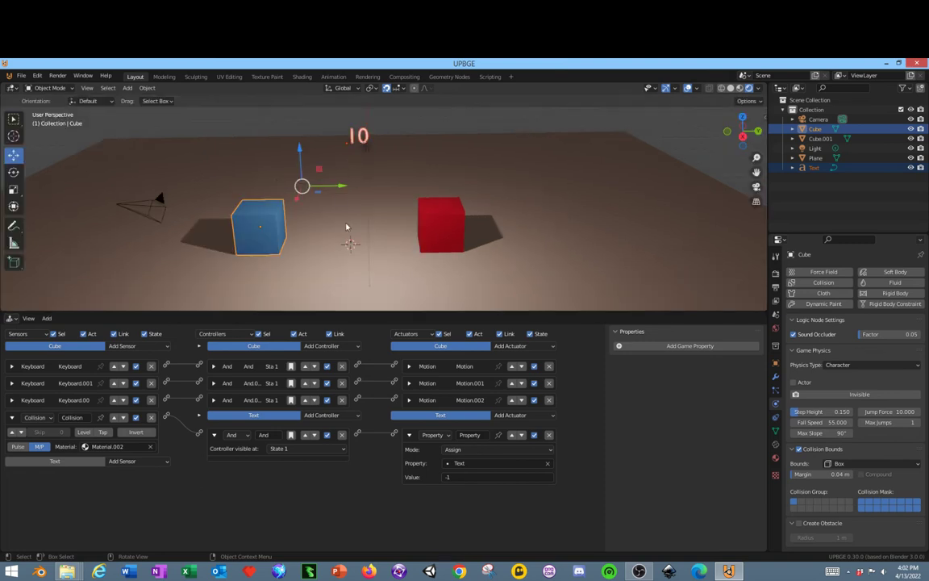
Step: Change the mode of the text object's Property actuator to Add
left_click(469, 450)
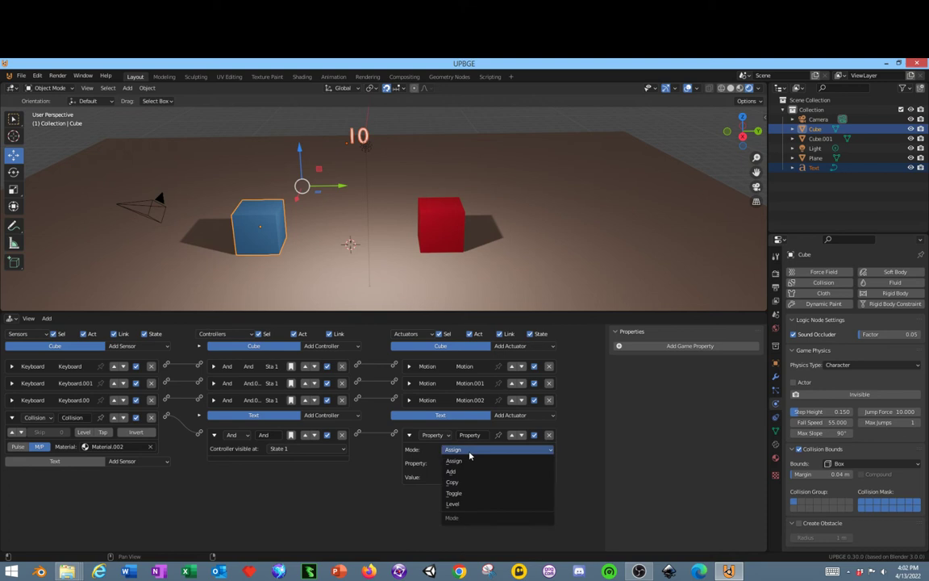
left_click(469, 457)
left_click(469, 450)
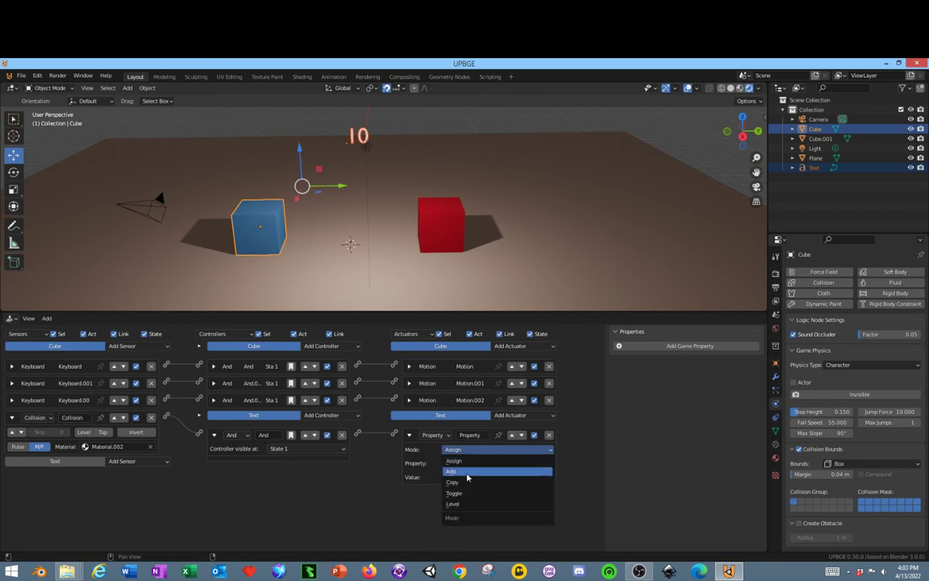
left_click(461, 471)
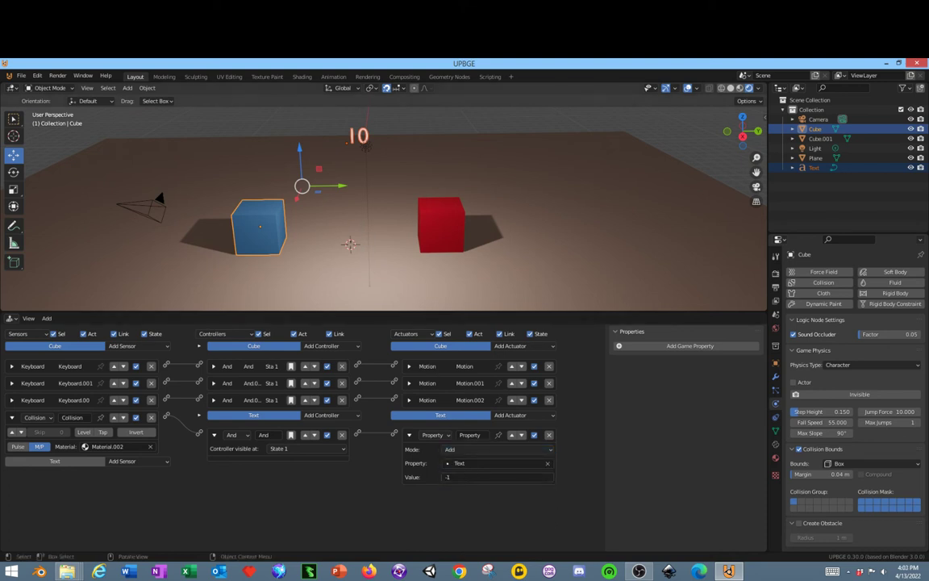
Step: Run the game, bump the blue cube repeatedly into the red cube to test the countdown, and stop the game
key("p")
key("Right")
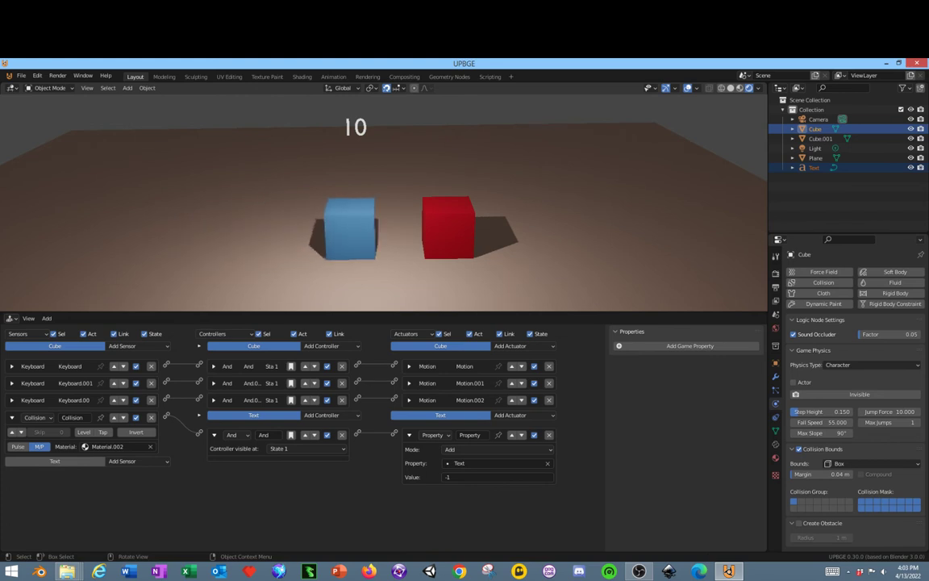
key("Left")
key("Right")
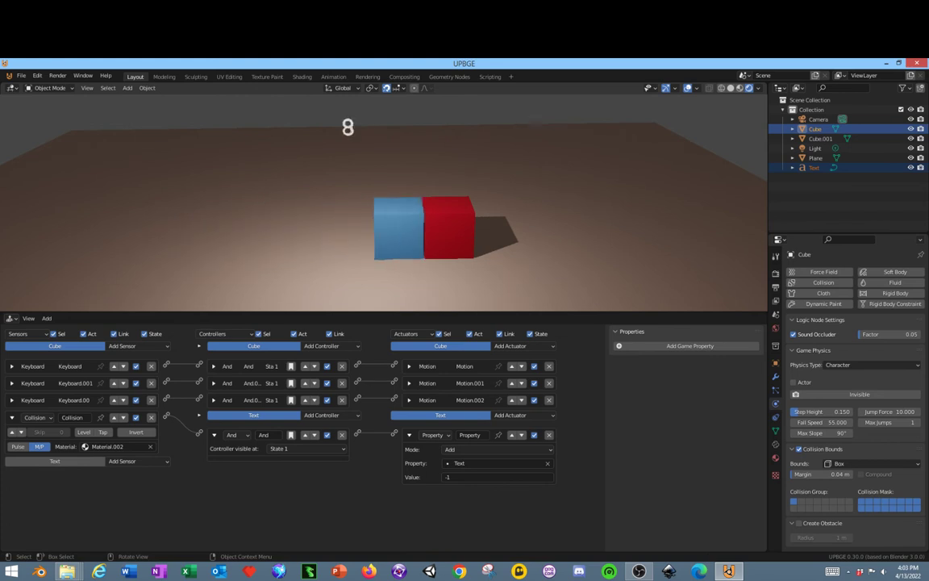
key("Right")
key("Right")
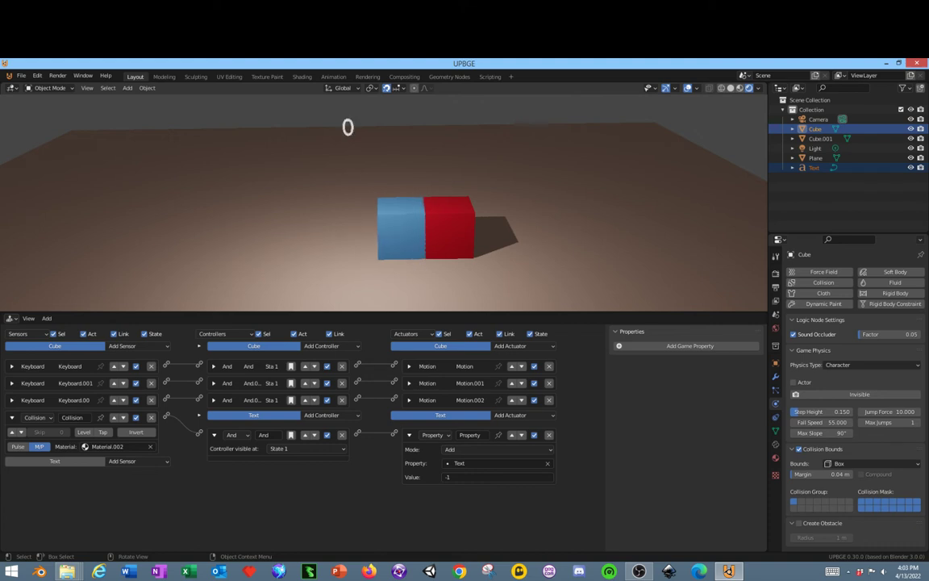
key("Right")
key("Escape")
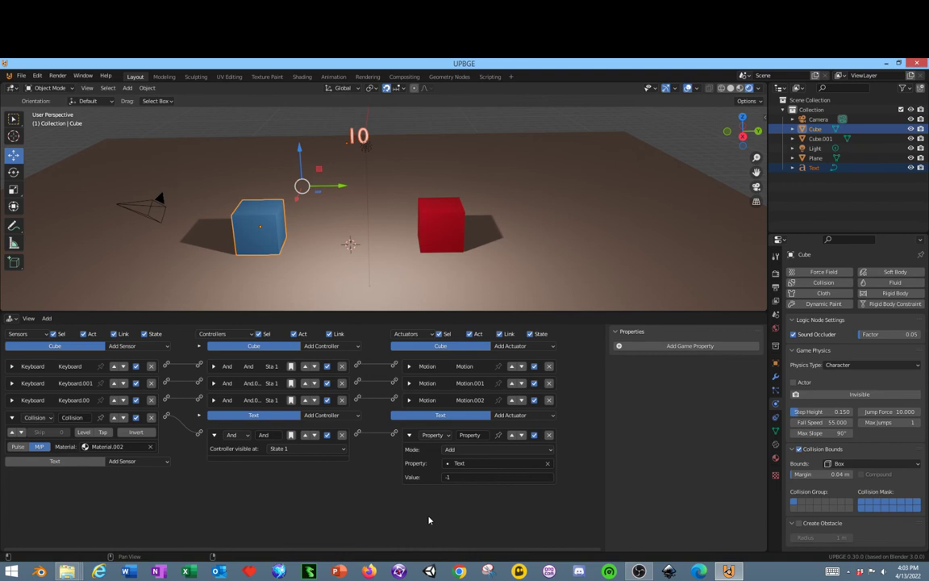
left_click(449, 476)
key("BackSpace")
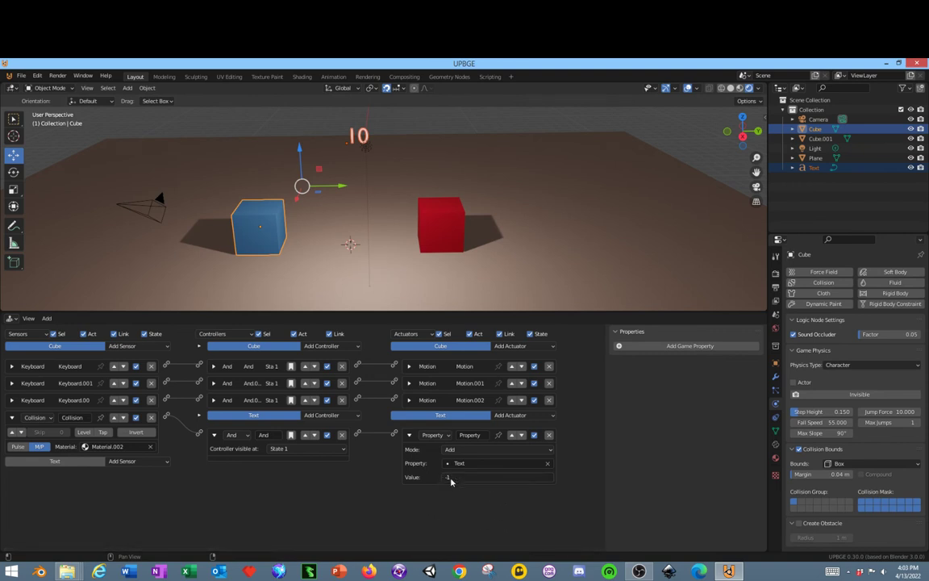
left_click(409, 435)
left_click(409, 435)
Step: Select the red cube and the text object together, and add an Edit Object actuator set to End Object to the red cube
left_click(428, 230)
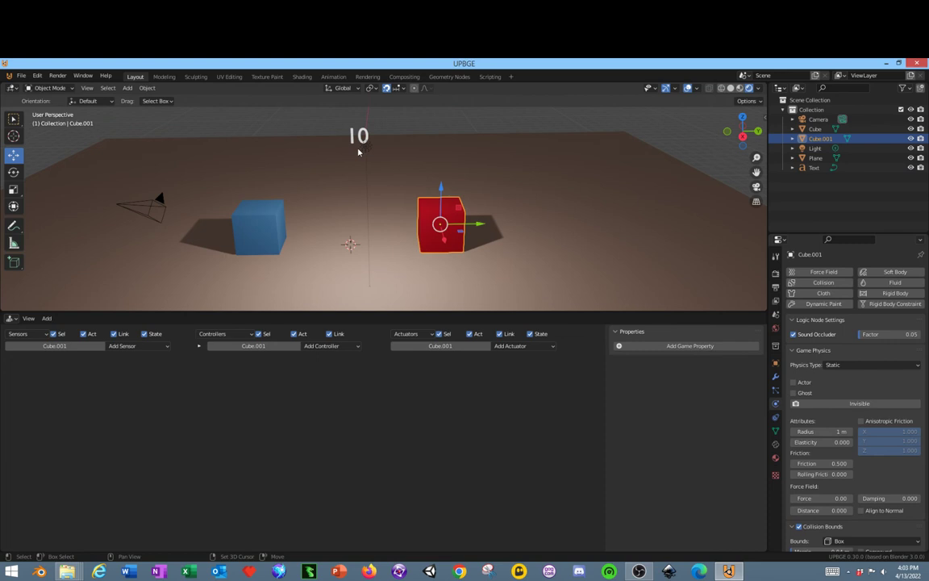
left_click(427, 224)
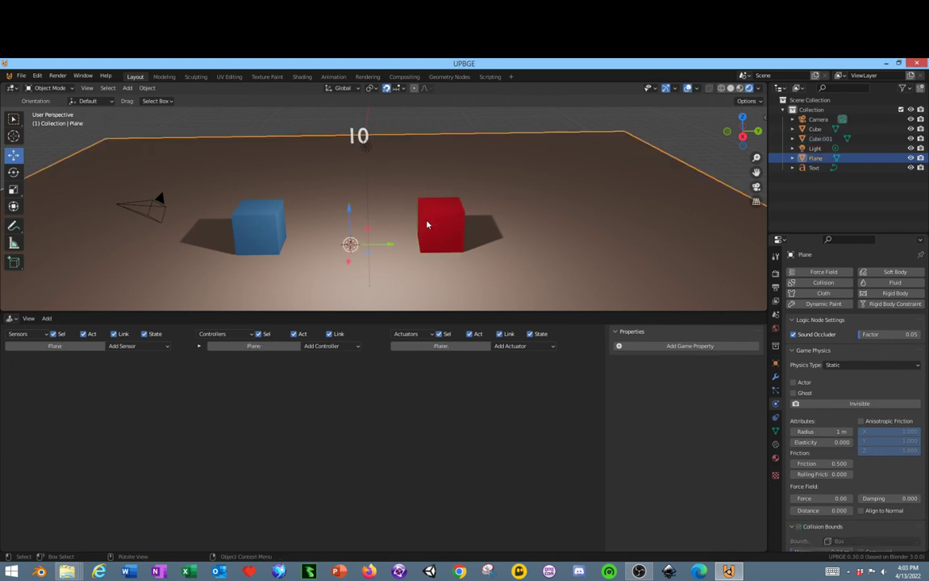
left_click(440, 224)
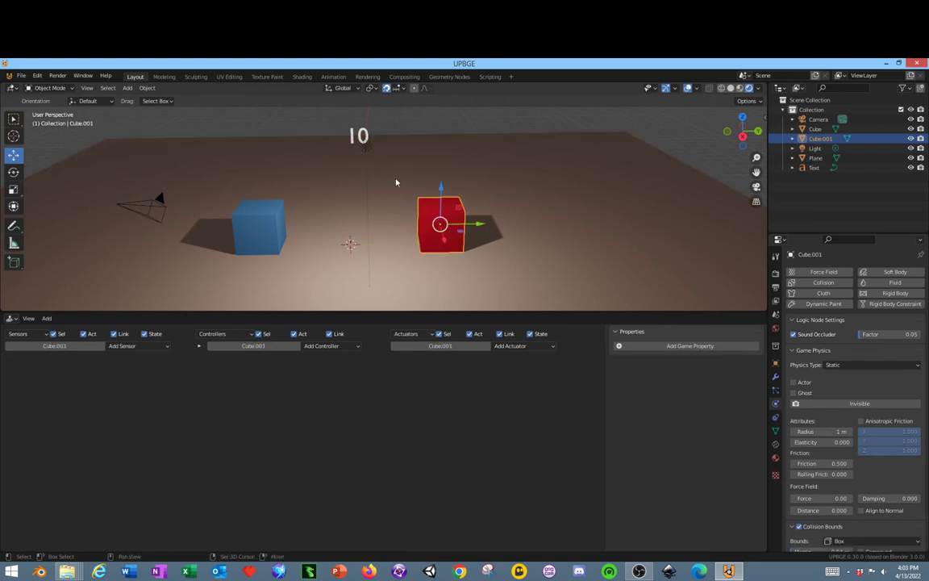
left_click(352, 137)
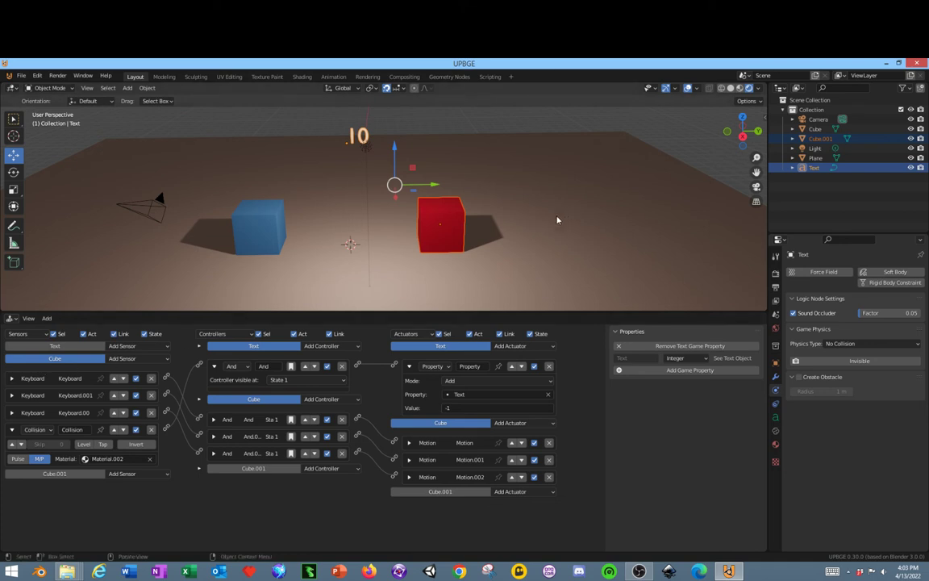
left_click(447, 229)
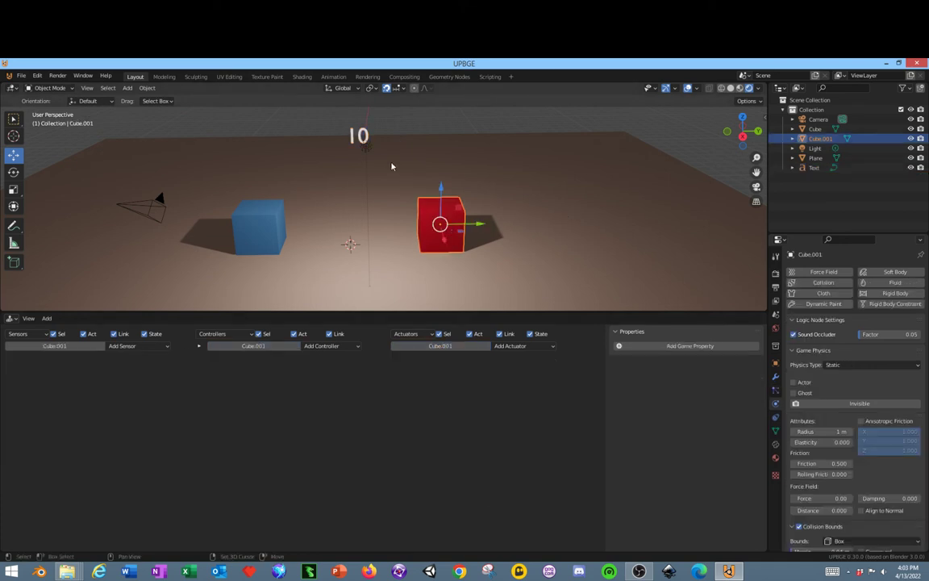
left_click(363, 136, "shift")
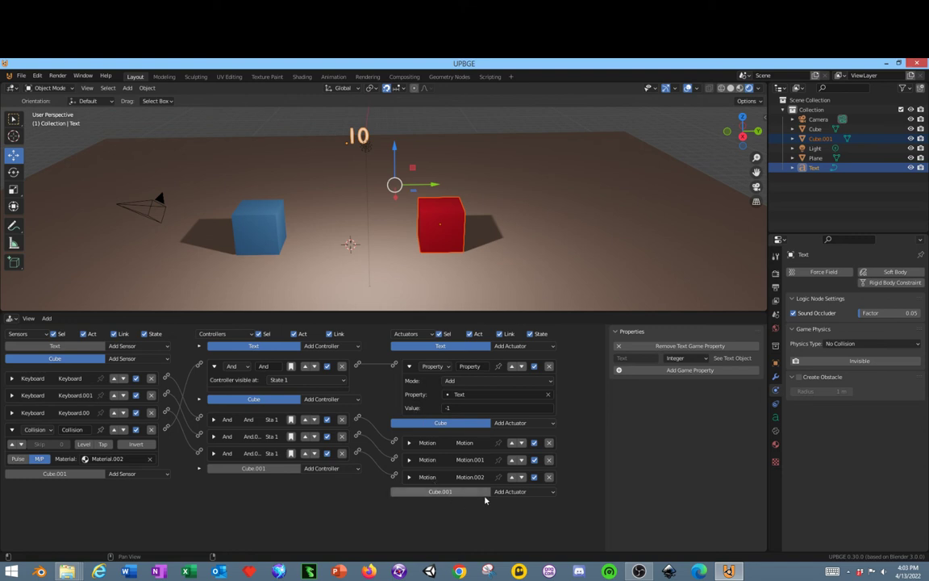
left_click(511, 492)
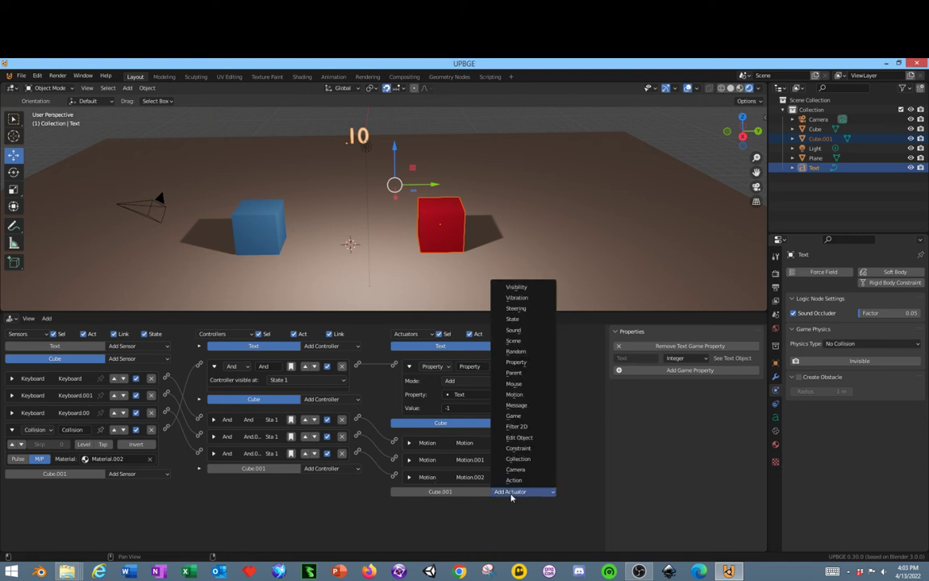
left_click(521, 437)
scroll(420, 441, "down", 2)
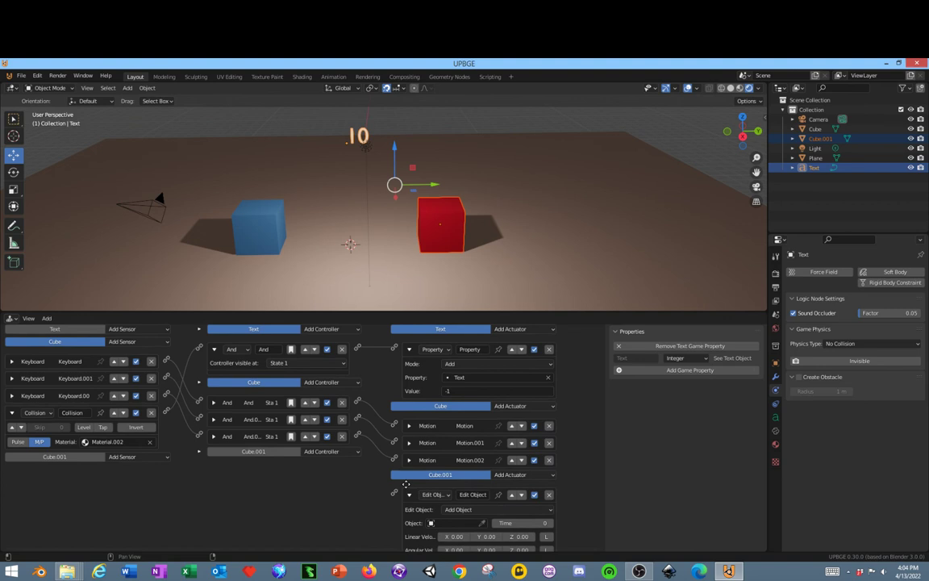
left_click(476, 479)
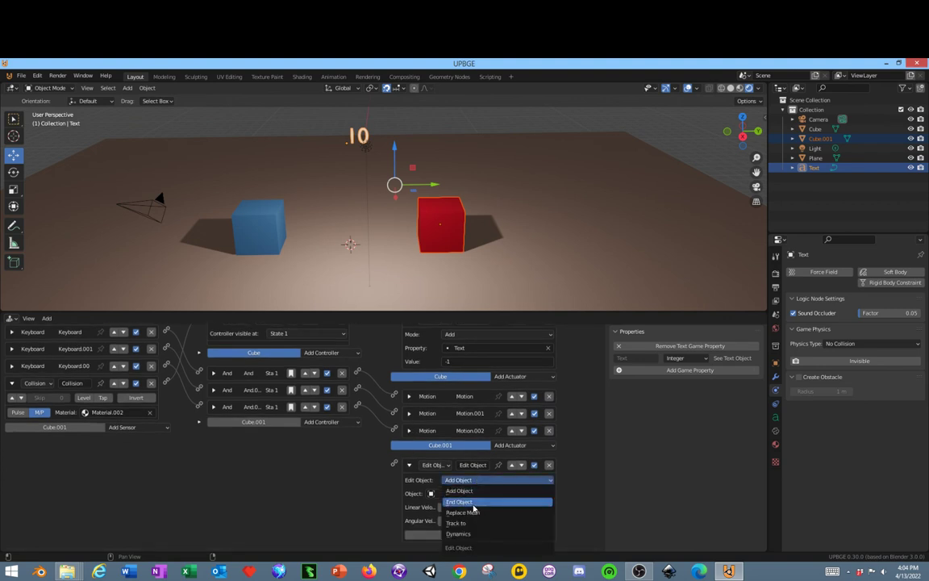
left_click(474, 503)
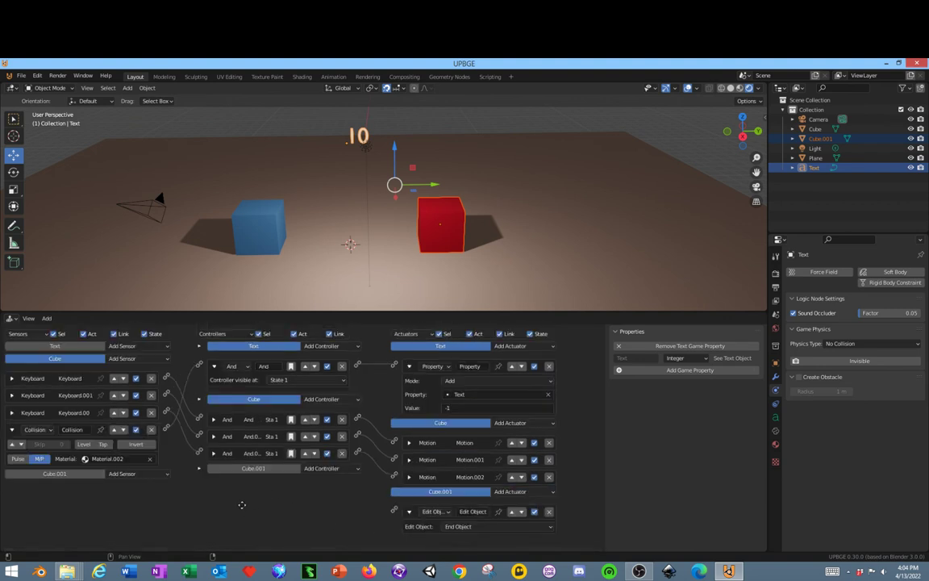
Step: Add a Property sensor to the text object that checks whether the Text property is Equal to 0
left_click(55, 346)
left_click(56, 347)
left_click(82, 349)
left_click(83, 349)
left_click(82, 349)
left_click(83, 349)
left_click(82, 350)
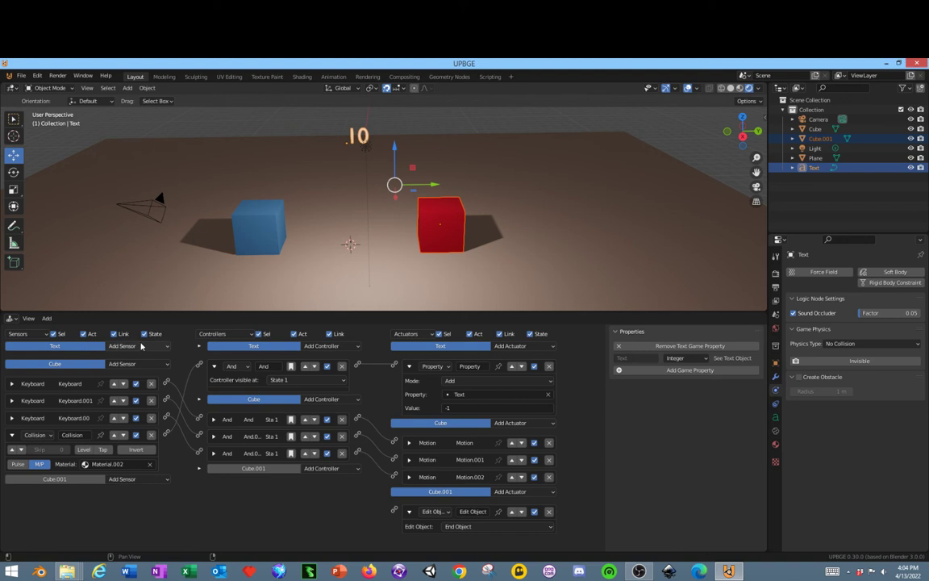
left_click(133, 346)
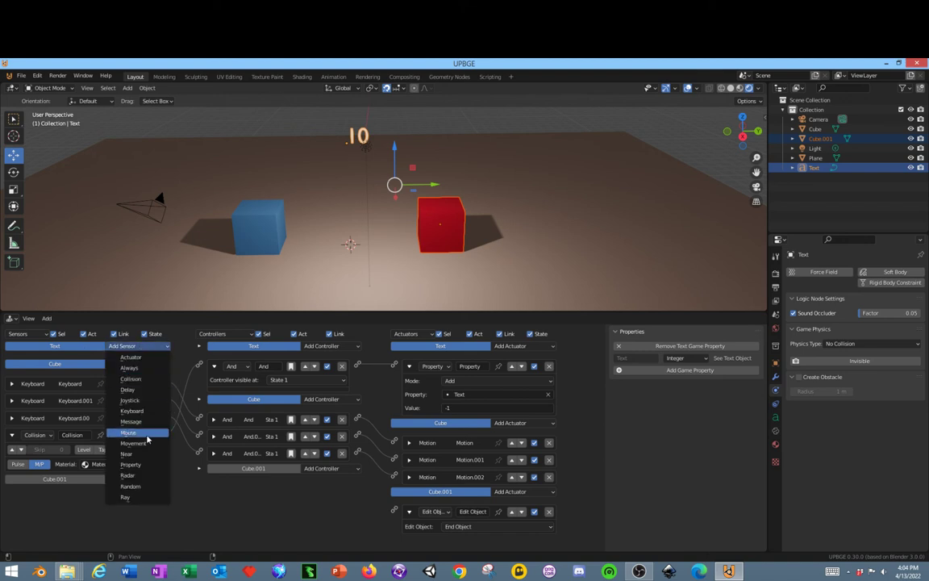
left_click(129, 465)
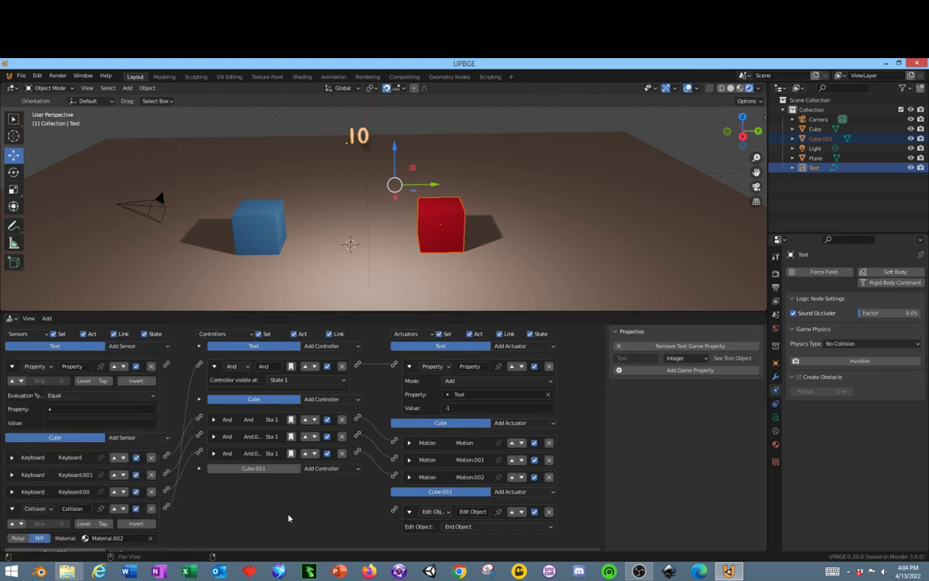
left_click(101, 409)
left_click(77, 423)
left_click(81, 422)
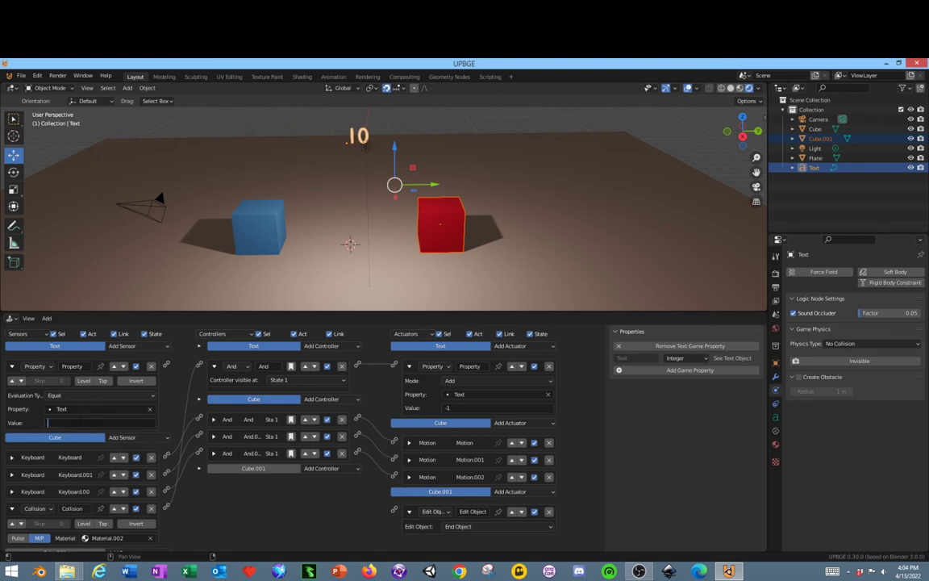
key("Return")
Step: Add an And controller to the red cube and link the text's Property sensor through it to the Edit Object actuator
left_click_drag(166, 366, 395, 511)
left_click(349, 468)
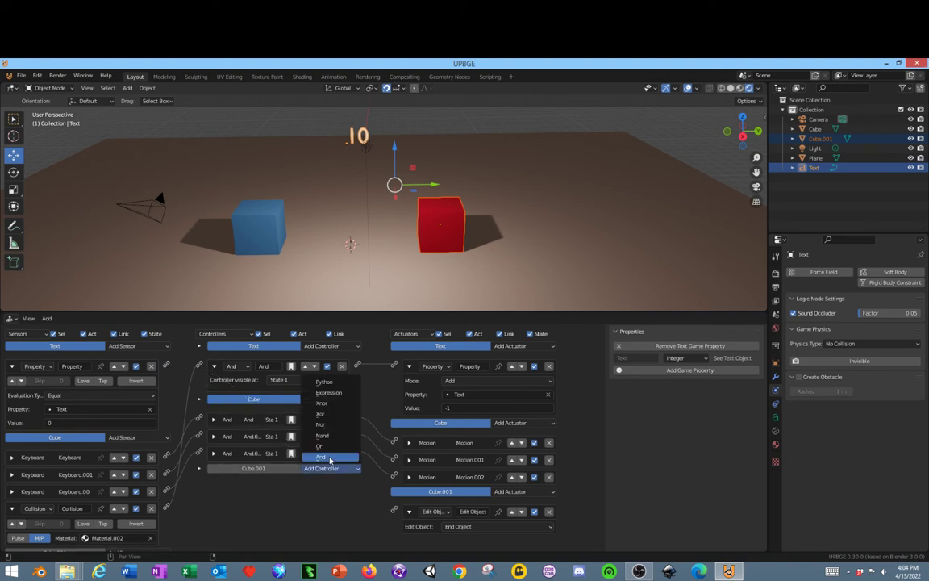
left_click(327, 459)
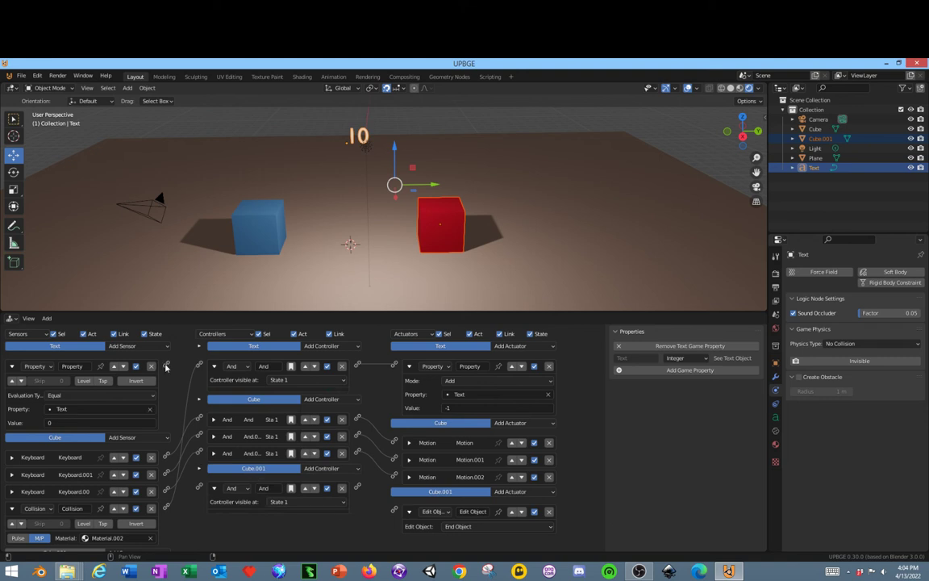
left_click_drag(166, 366, 198, 488)
left_click_drag(358, 487, 394, 510)
Step: Run the game, hit the red cube with the blue cube until the number reaches zero, and stop the game
key("p")
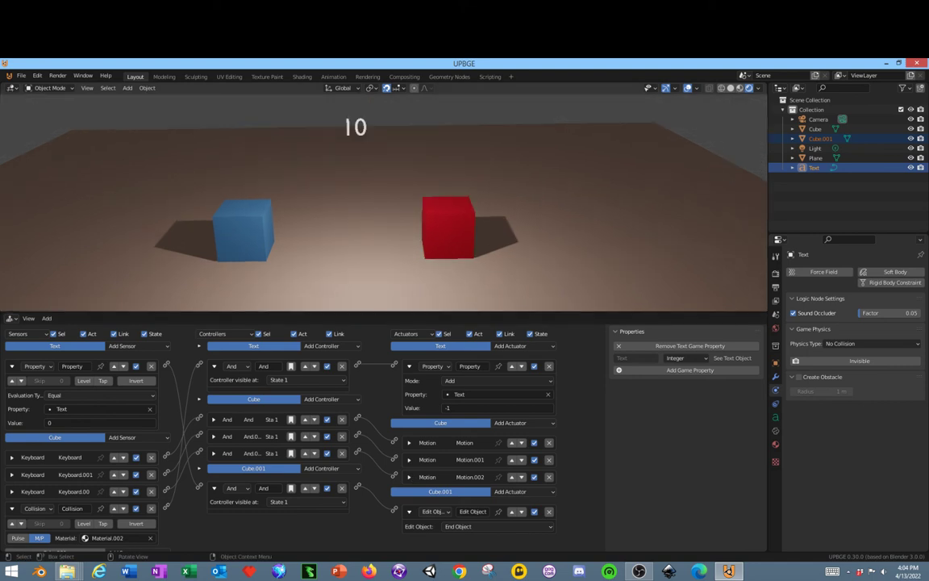
key("Right")
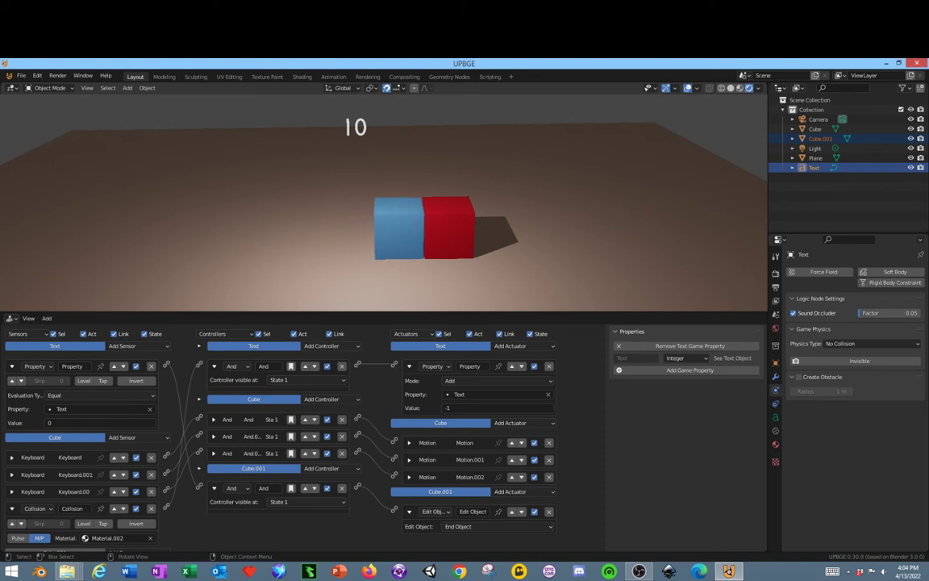
key("Left")
key("Right")
key("Left")
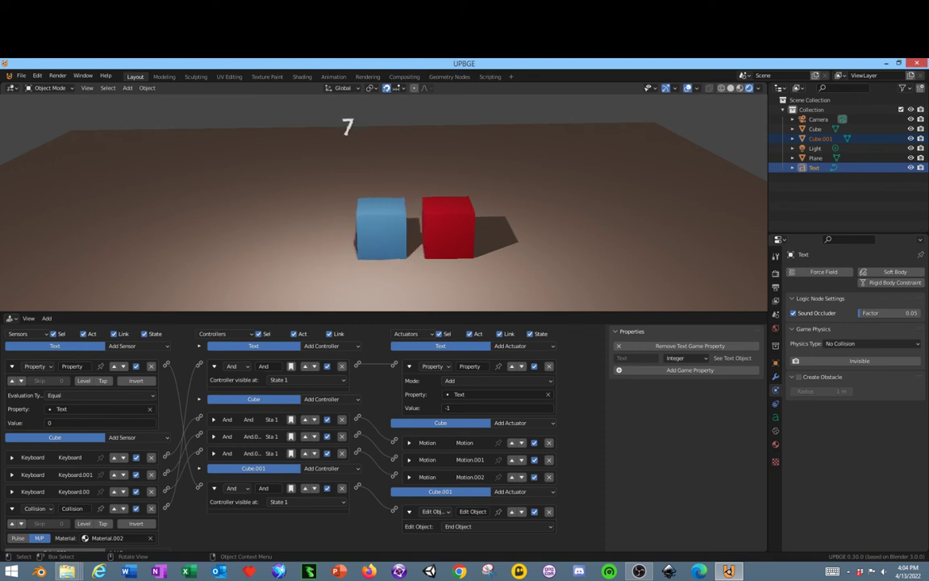
key("Right")
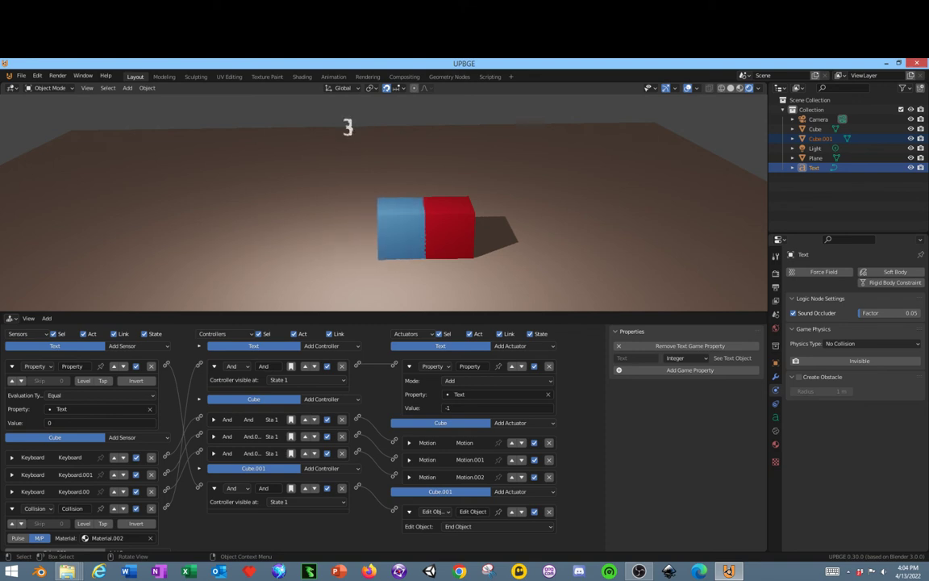
key("Right")
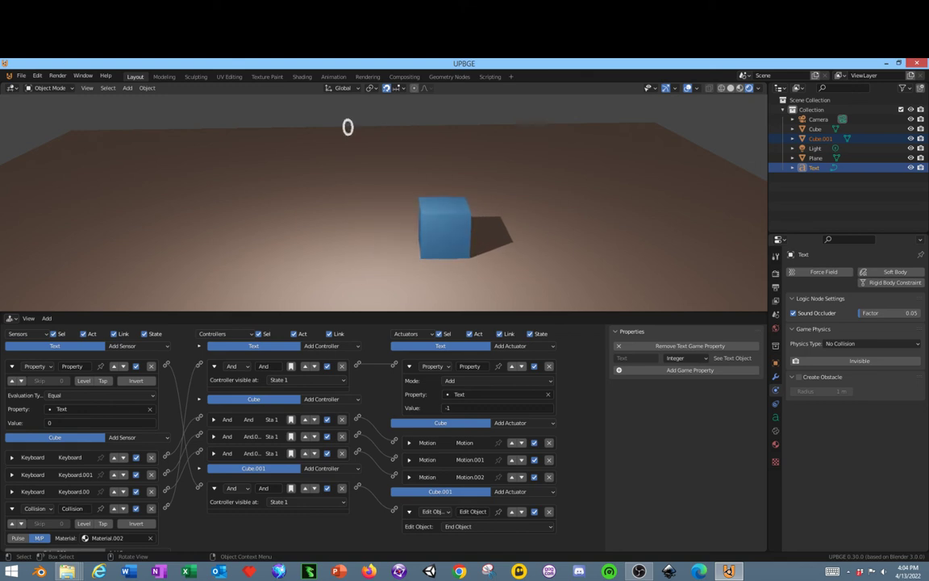
key("Escape")
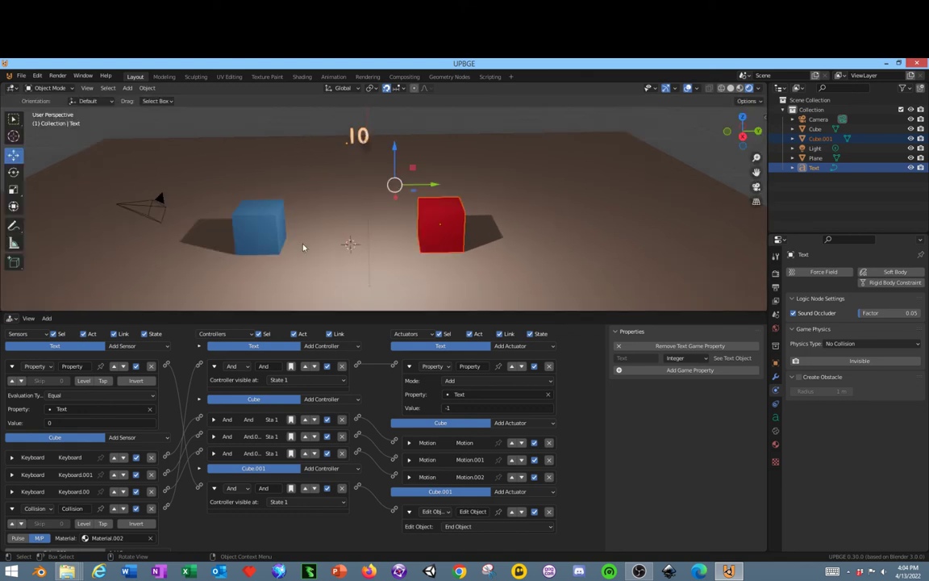
Step: Set the red cube's game physics type to Rigid Body
left_click(452, 225)
left_click(867, 364)
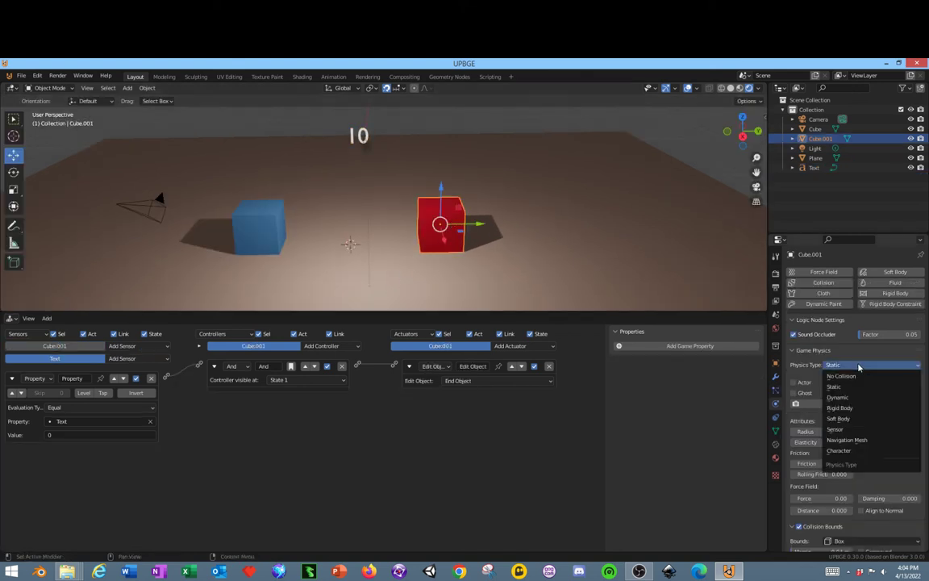
left_click(848, 411)
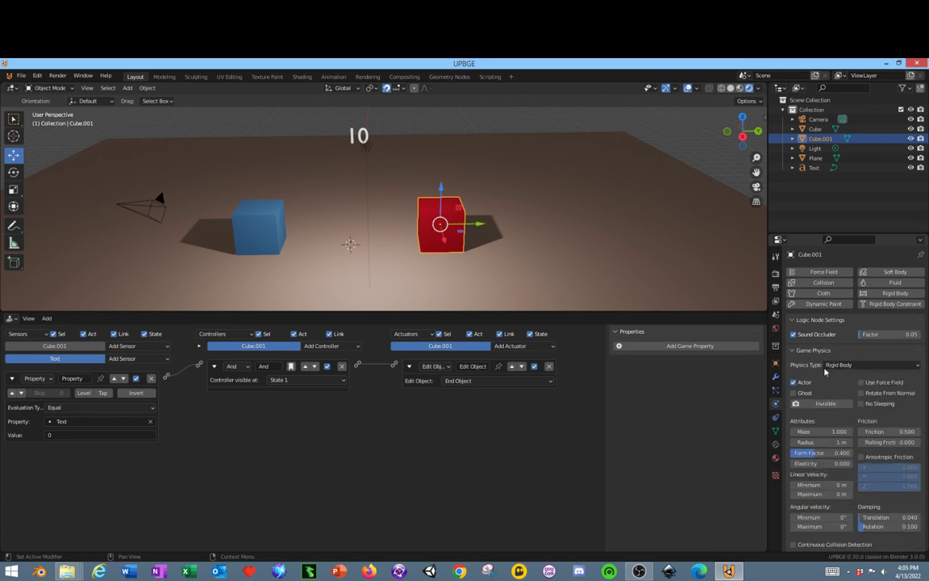
Step: Play-test the rigid-body red cube by repeatedly ramming it with the blue cube until the countdown reaches 0, and end the test
key("p")
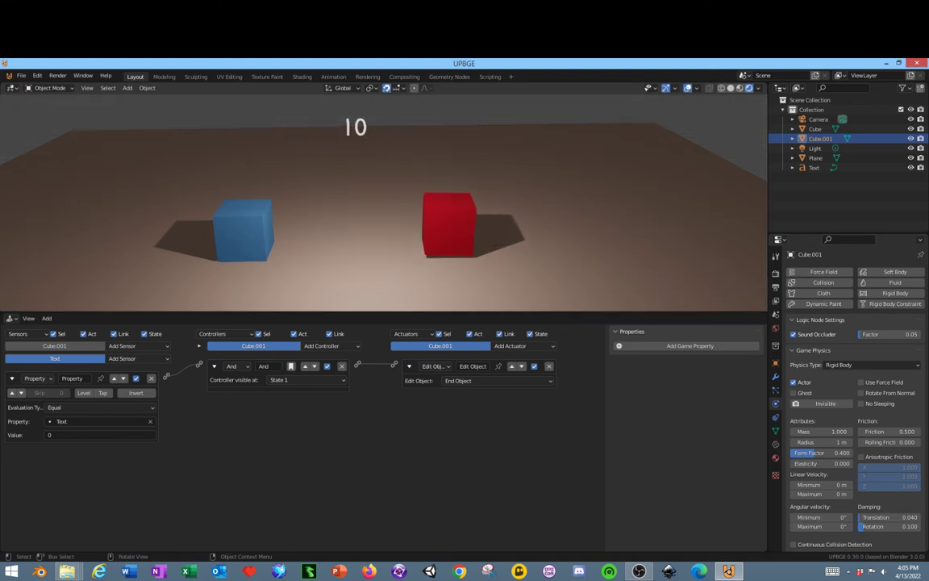
key("Right")
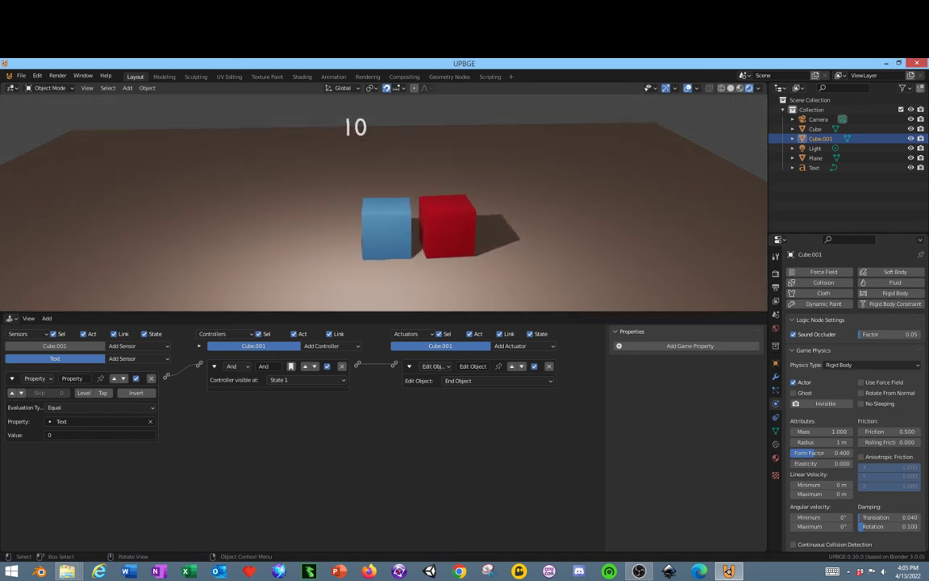
key("Right")
key("Right")
key("Left")
key("Right")
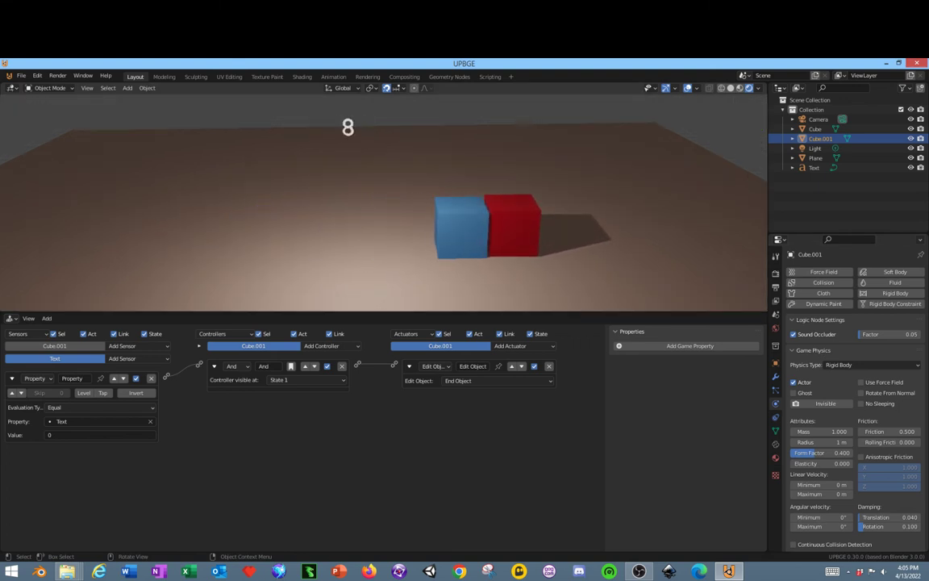
key("Left")
key("Right")
key("Left")
key("Right")
key("Left")
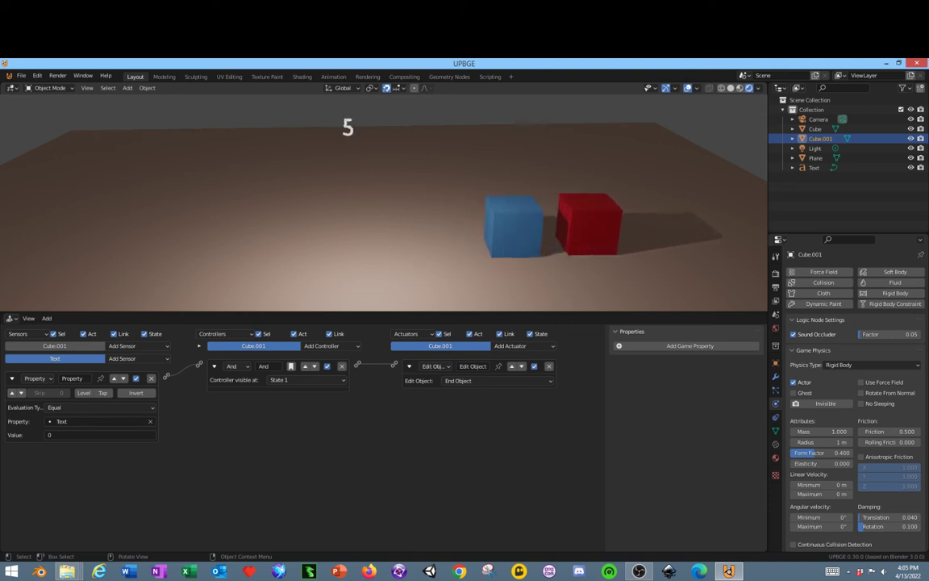
key("Right")
key("Left")
key("Right")
key("Right")
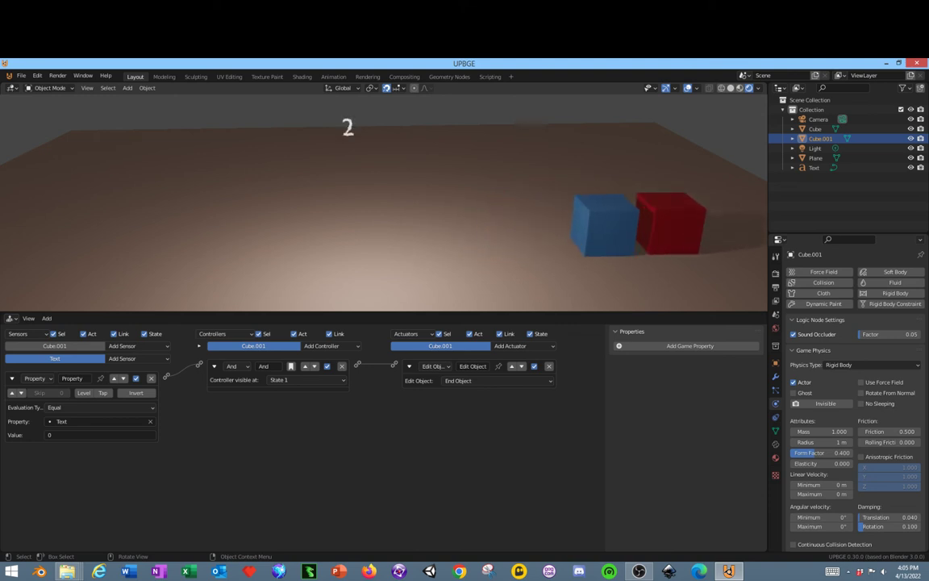
key("Left")
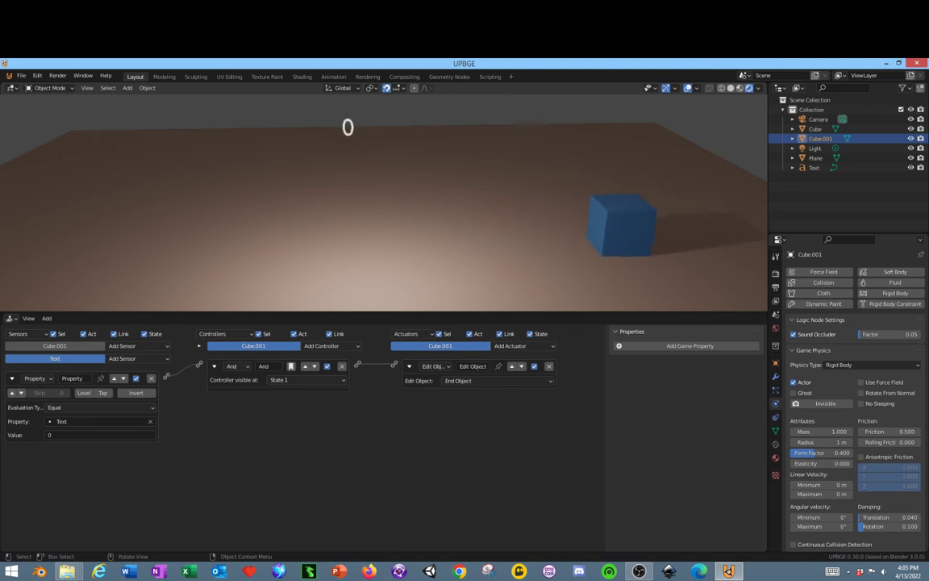
key("Left")
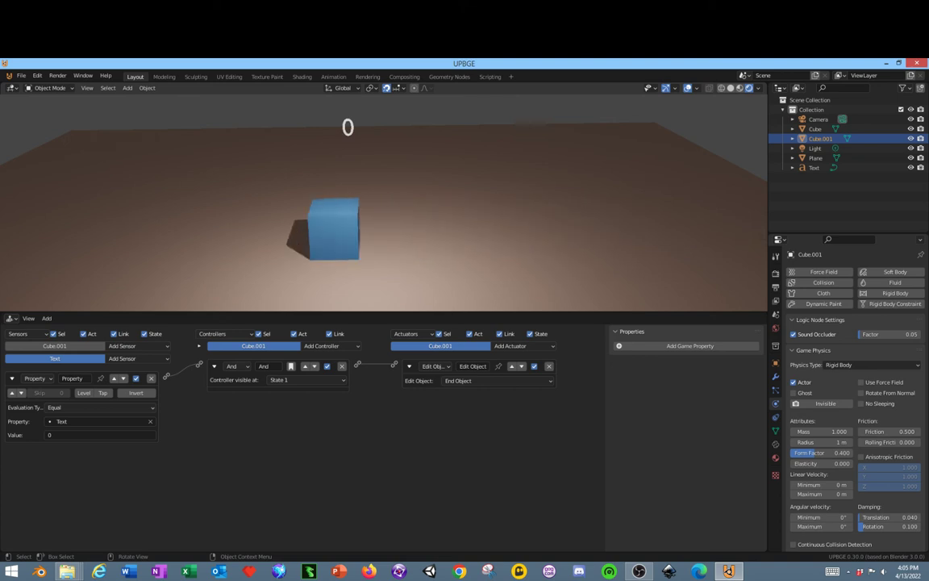
key("Right")
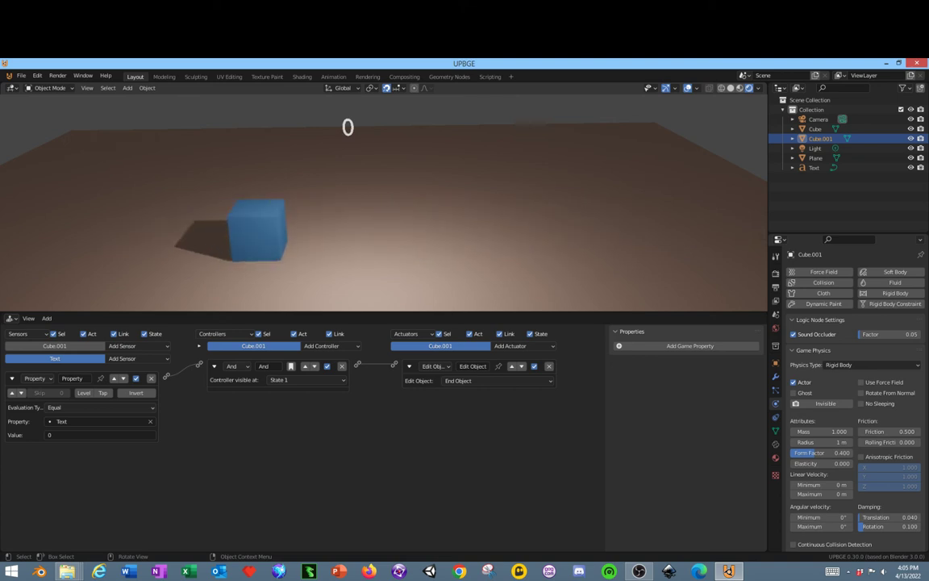
key("space")
key("Escape")
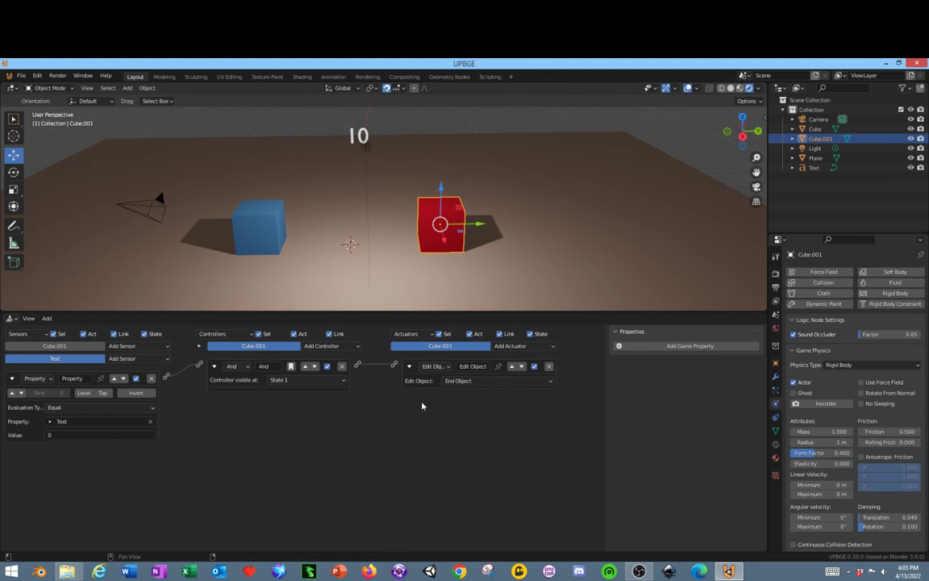
Step: Add a Game actuator to the red cube and set its mode to Restart Game
left_click(508, 347)
left_click(510, 348)
left_click(506, 348)
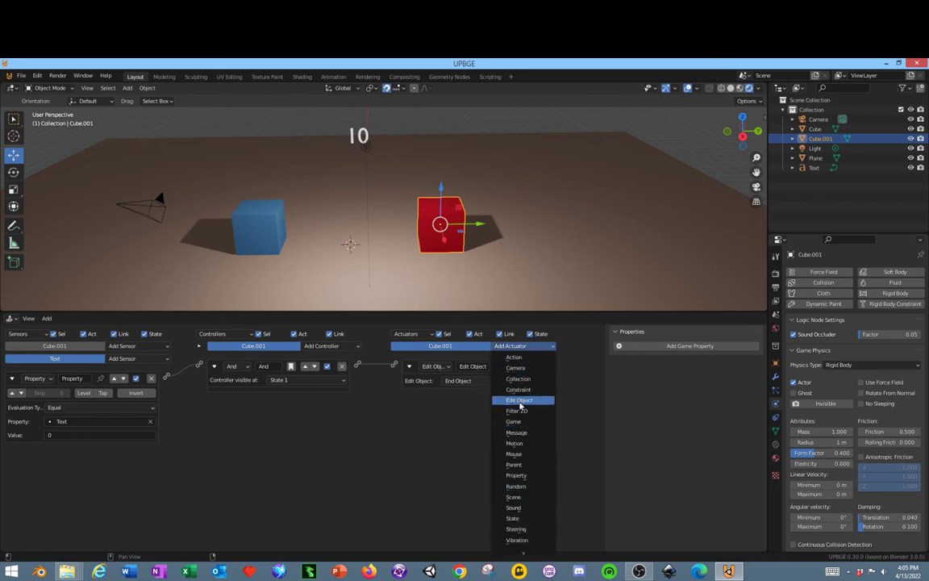
left_click(514, 421)
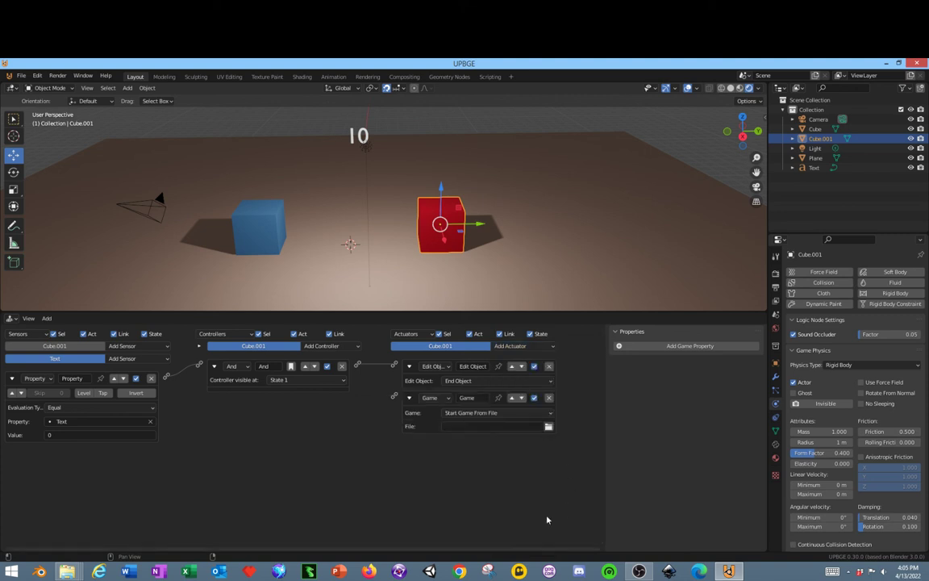
left_click(479, 414)
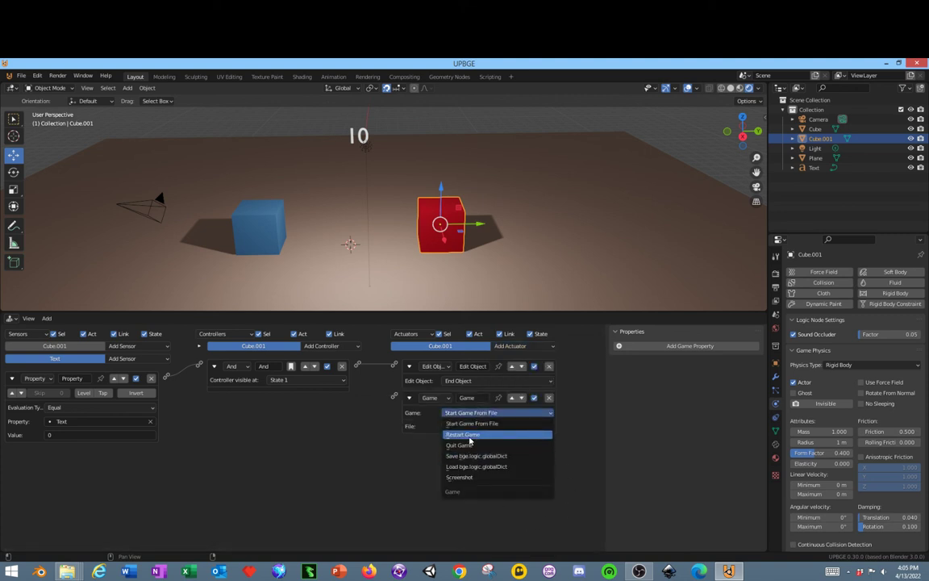
left_click(467, 435)
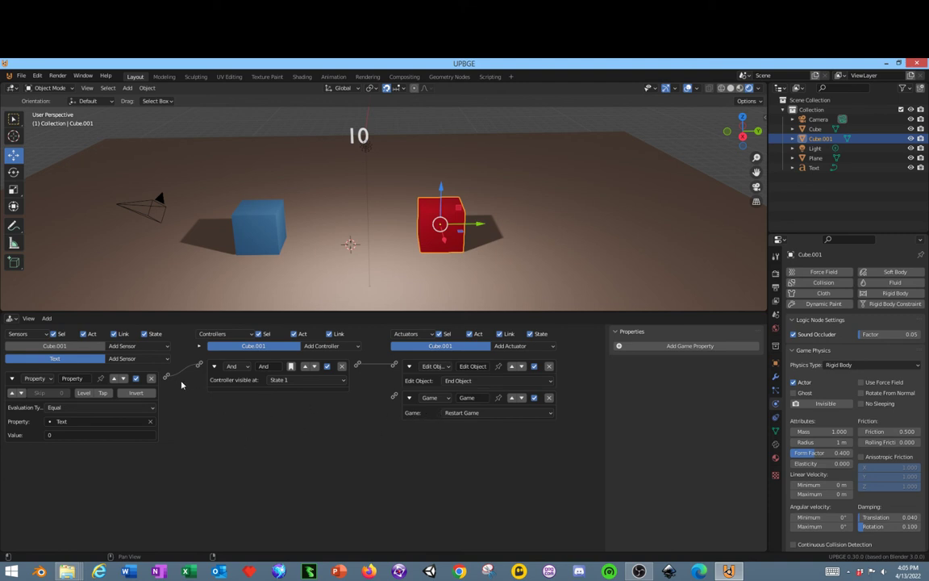
Step: Link the red cube's And controller to the Restart Game actuator
left_click_drag(166, 376, 395, 396)
left_click_drag(167, 378, 199, 368)
left_click_drag(357, 364, 395, 401)
Step: Run the game and hit the red cube with the blue cube to test the restart at the end of the countdown
key("p")
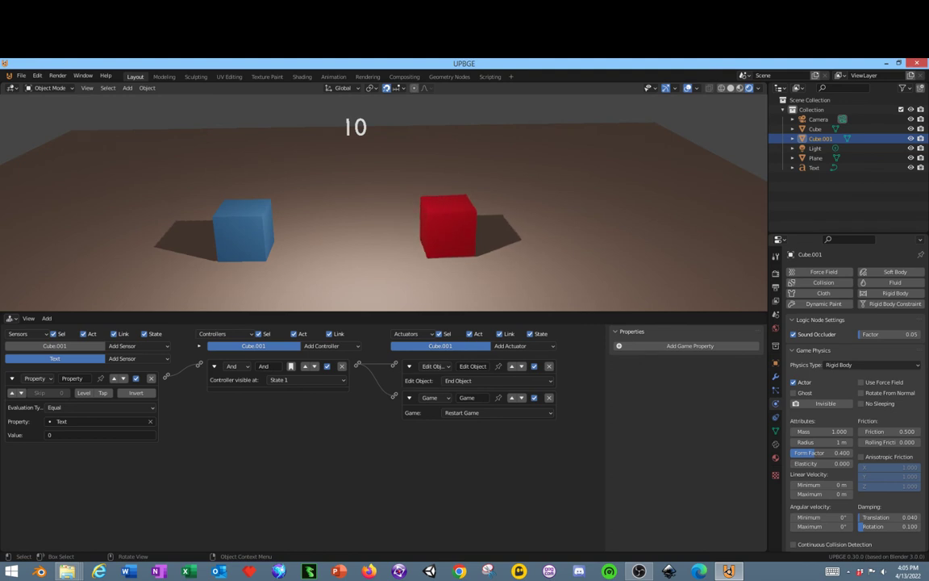
key("d")
key("d")
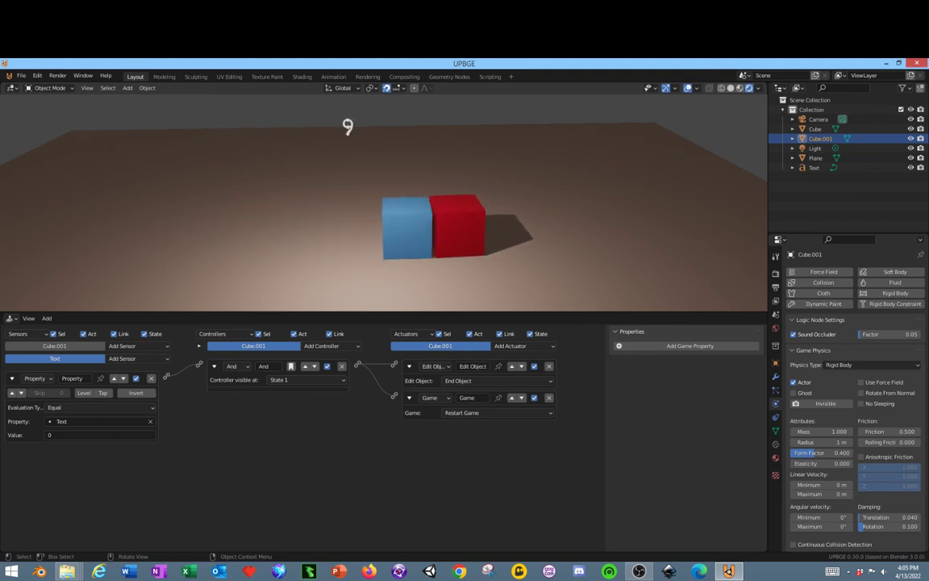
key("Right")
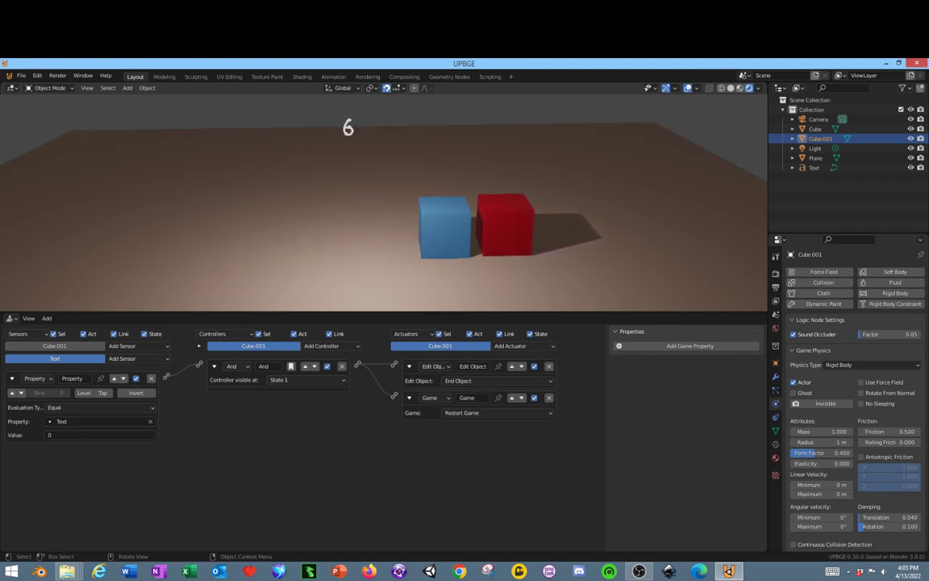
key("Right")
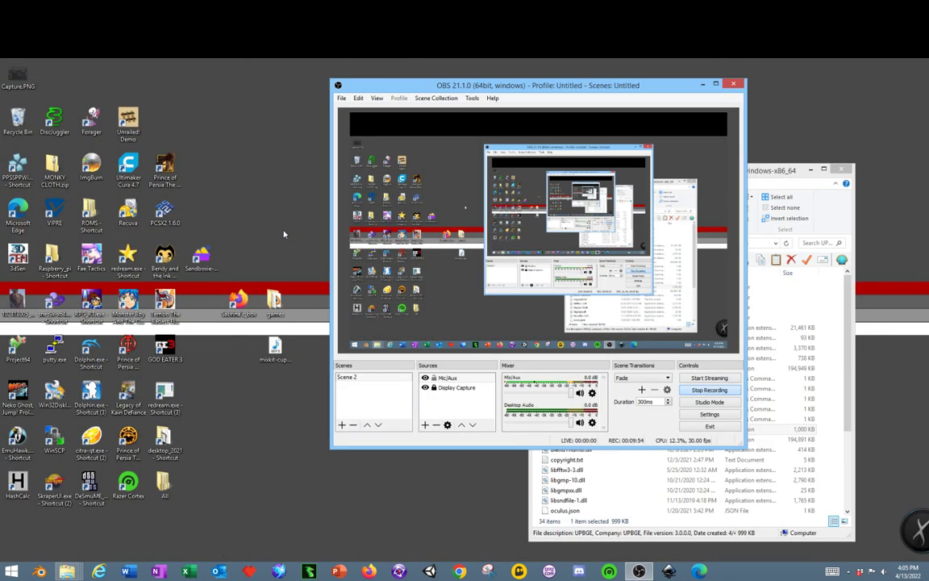
left_click(638, 571)
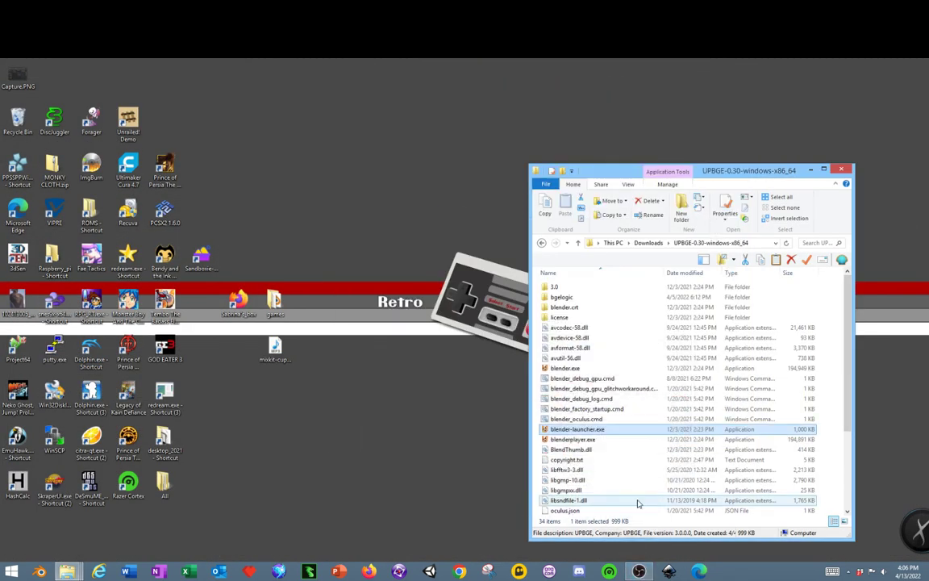
left_click(638, 571)
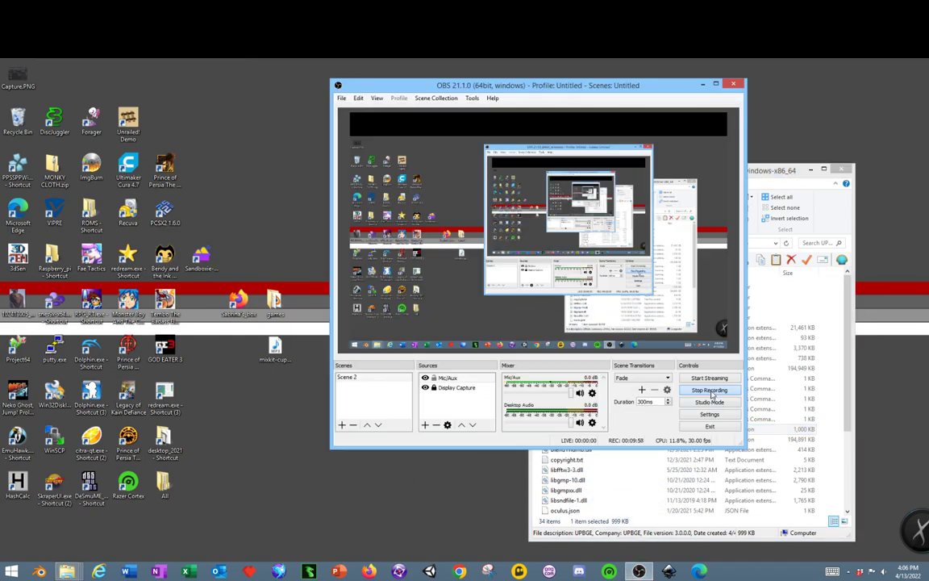